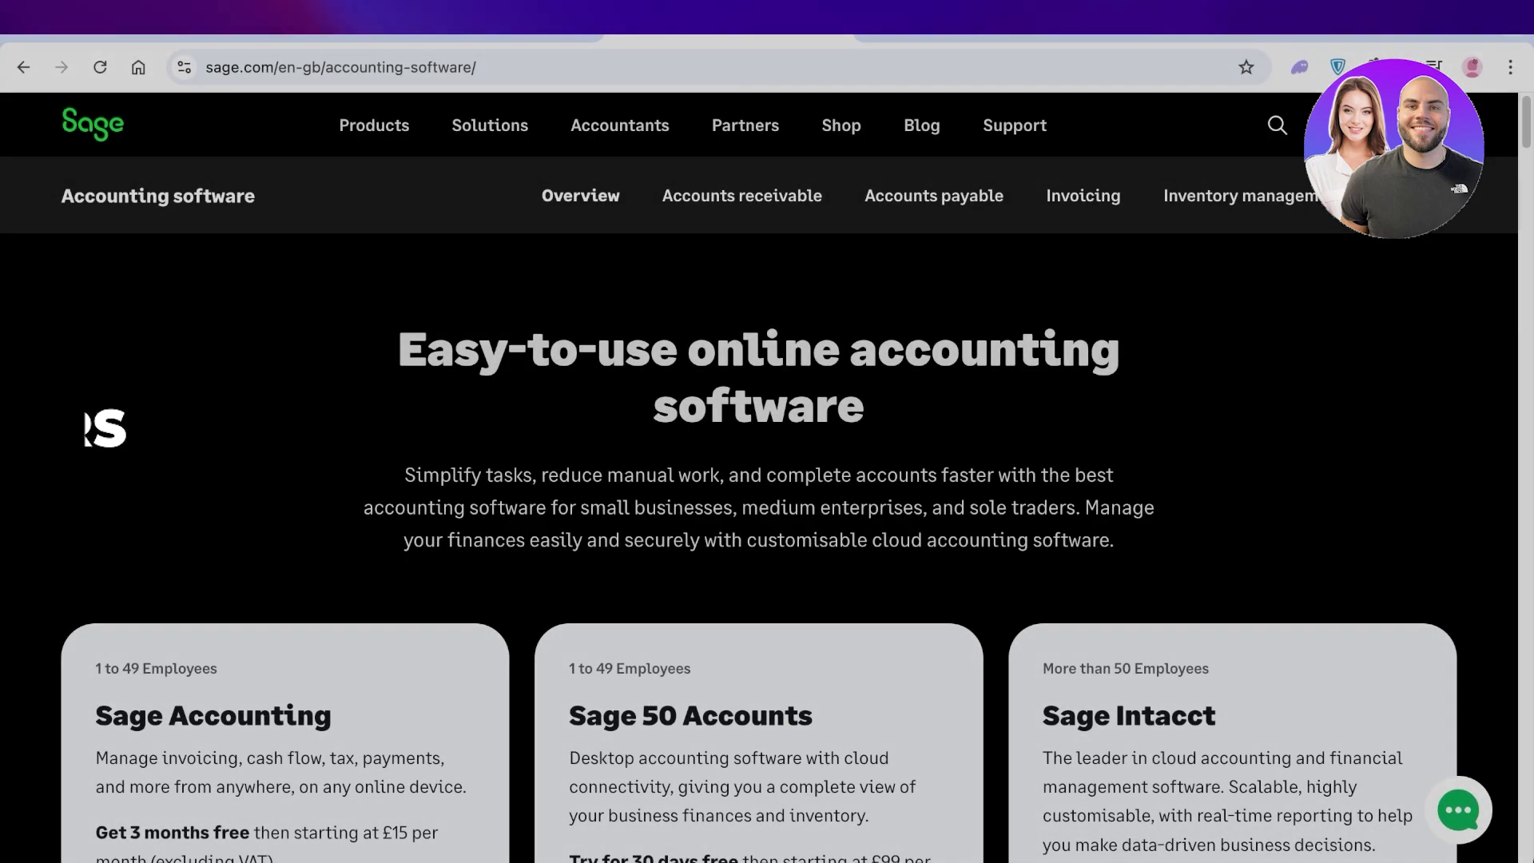
# - Browse the accounting software page and go to the Sage Accounting product page from Products
pyautogui.scroll(-2, 759, 479)
pyautogui.scroll(3, 759, 480)
pyautogui.scroll(-2, 759, 479)
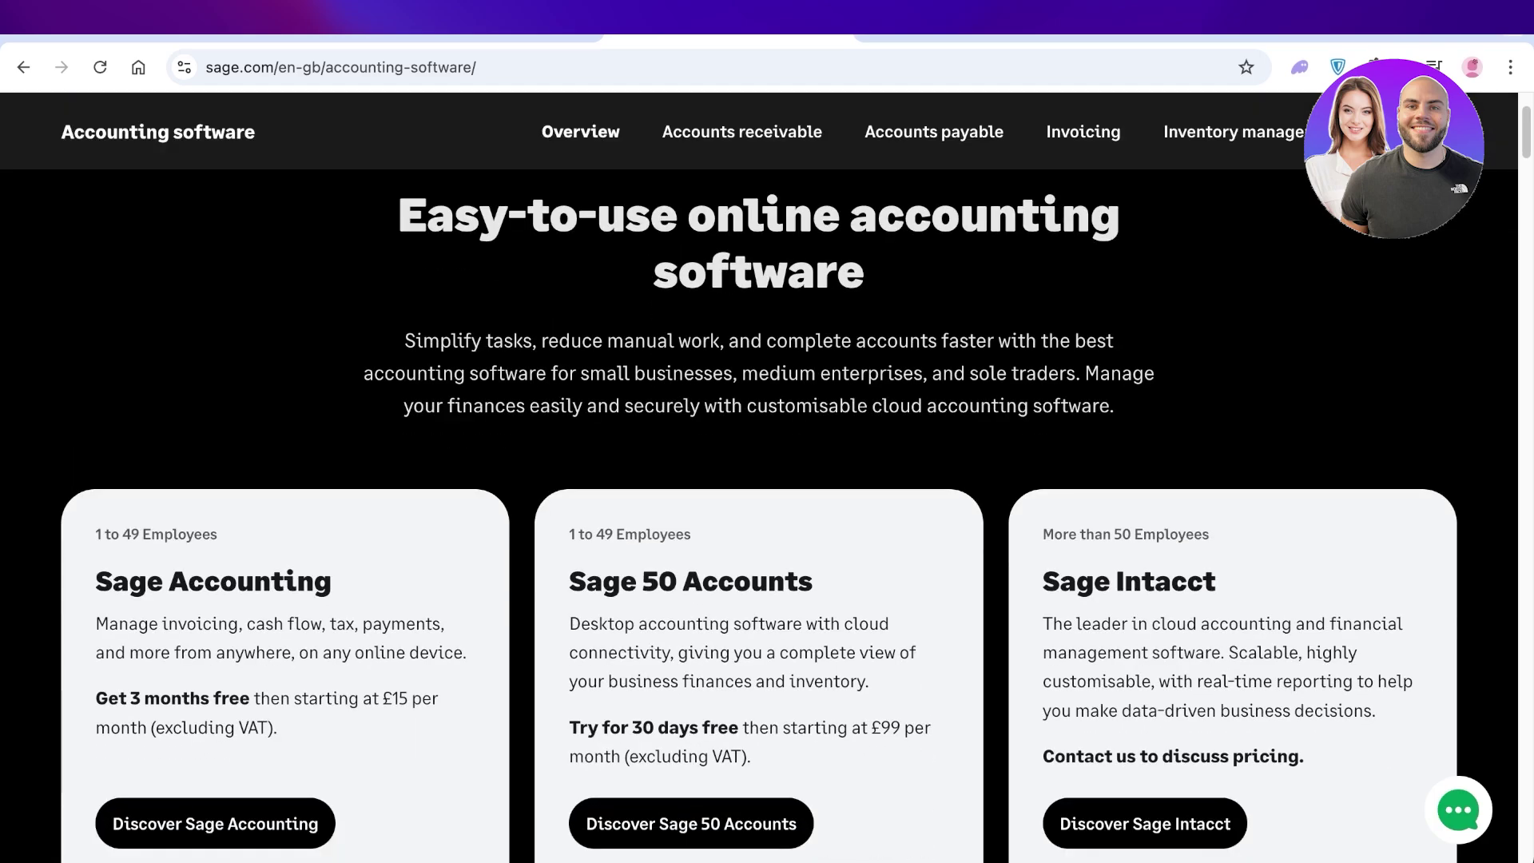
pyautogui.scroll(2, 759, 480)
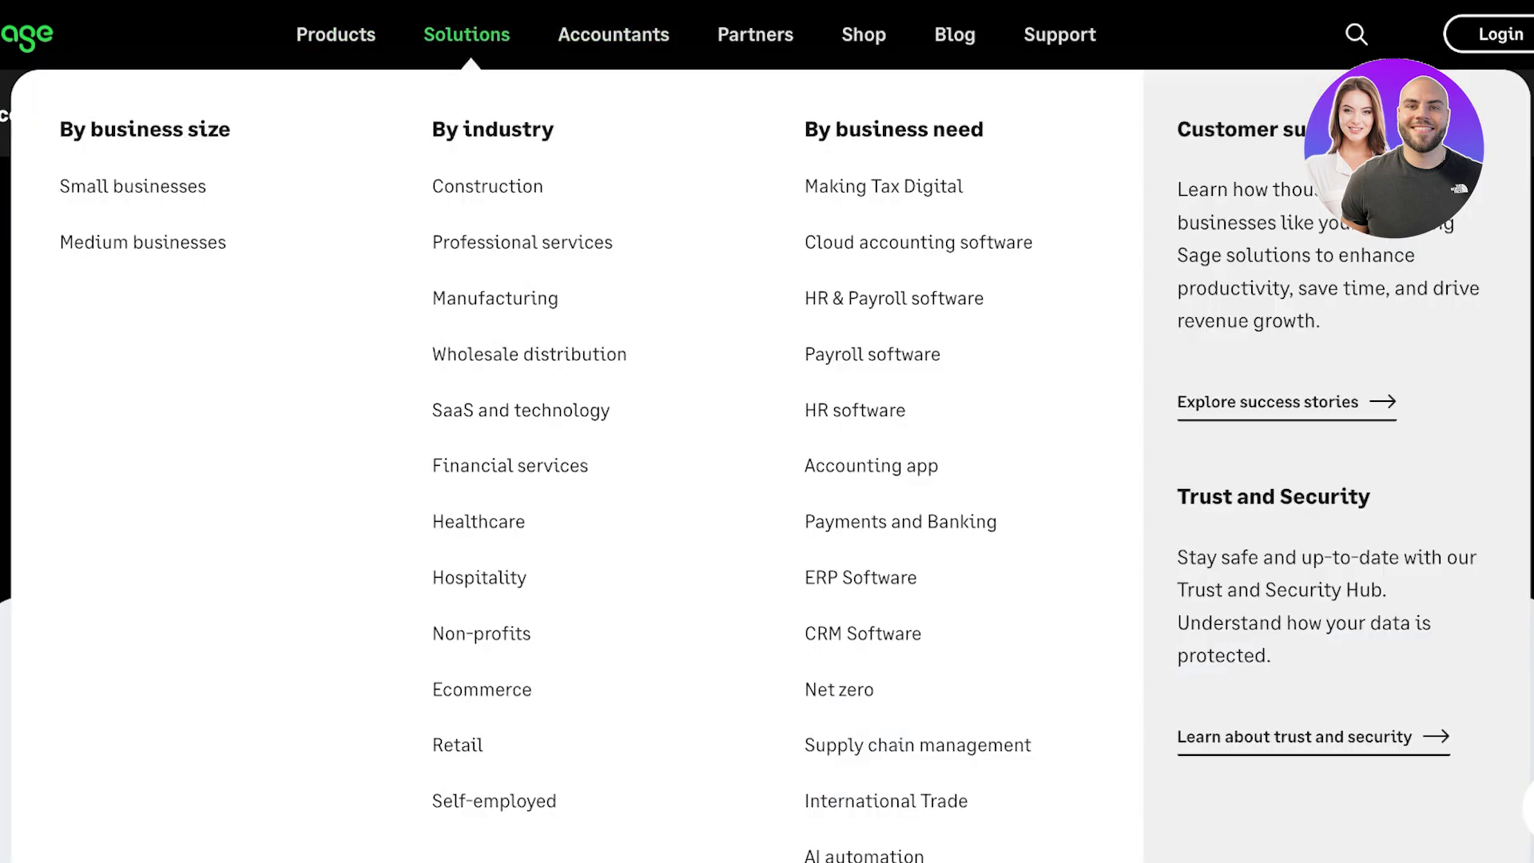
pyautogui.moveTo(336, 34)
pyautogui.scroll(-2, 767, 431)
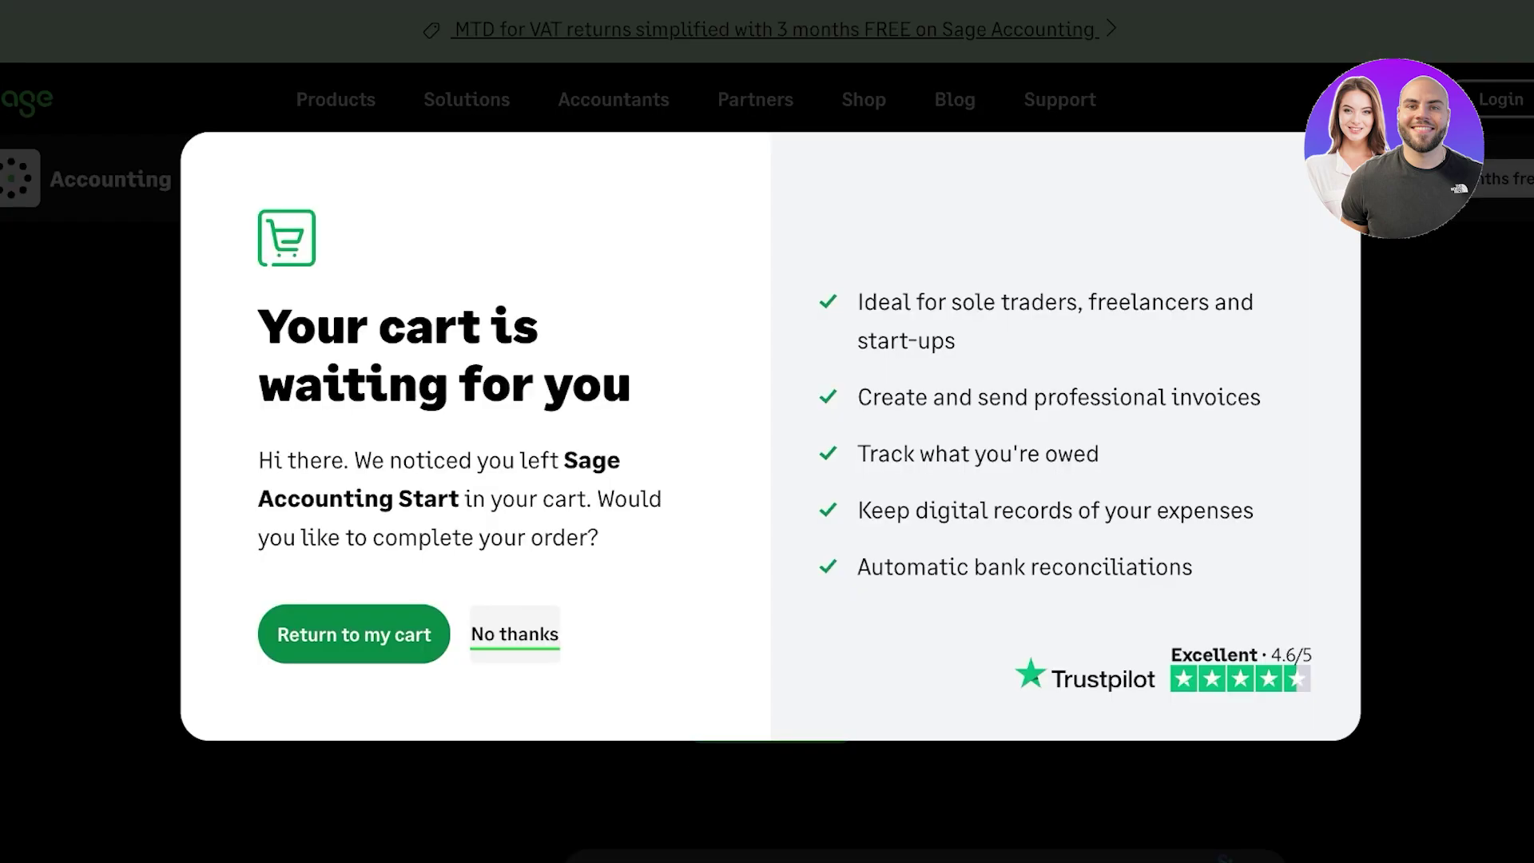
# - Dismiss the cart pop-up and confirm the Accounting Start plan with 'No, don't add Payroll'
pyautogui.press('Escape')
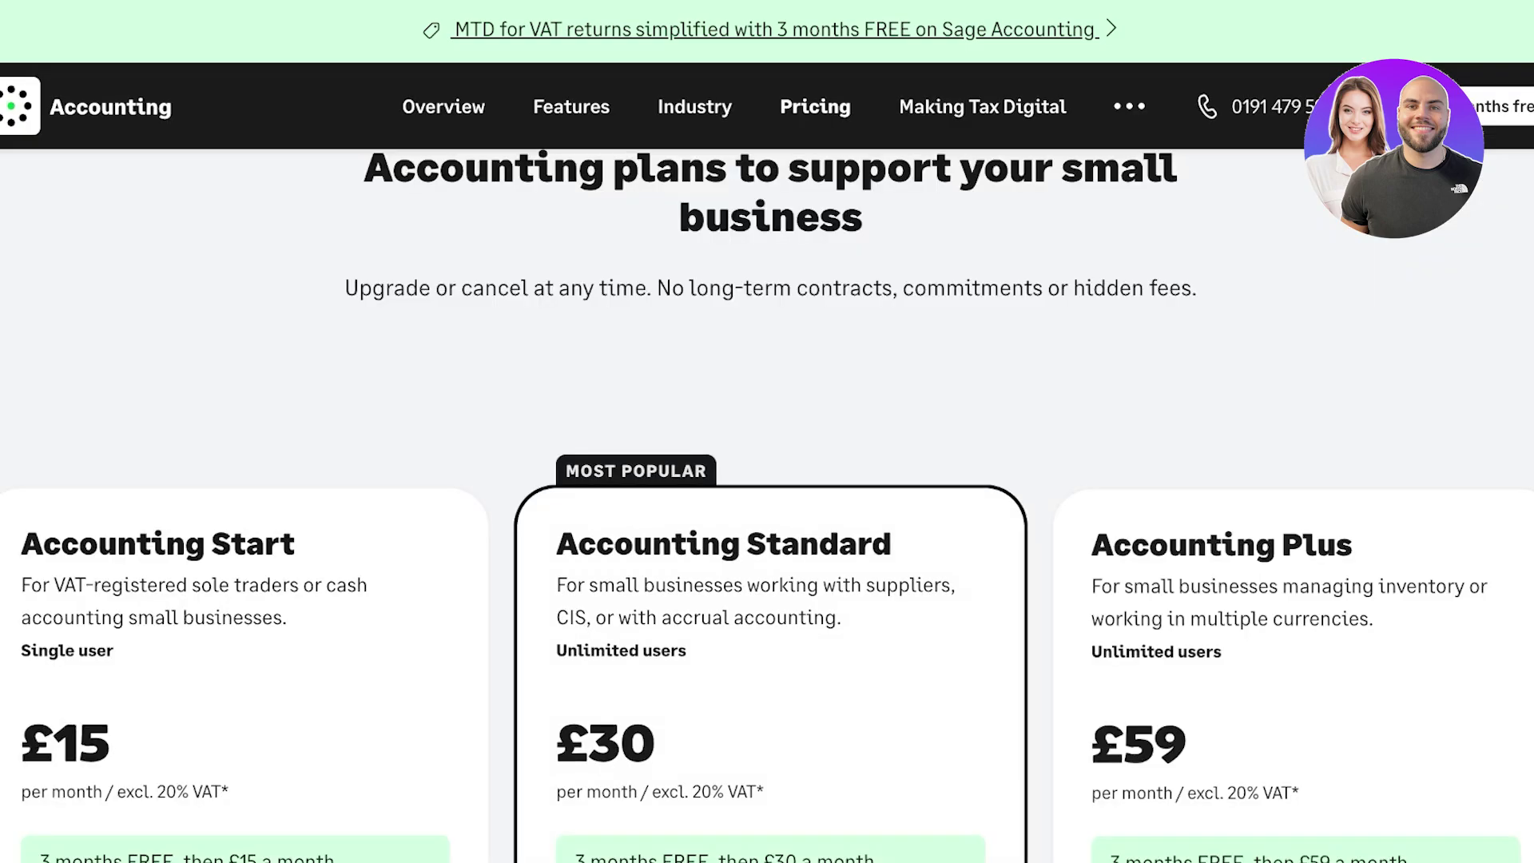
pyautogui.scroll(-3, 767, 479)
pyautogui.scroll(-3, 767, 480)
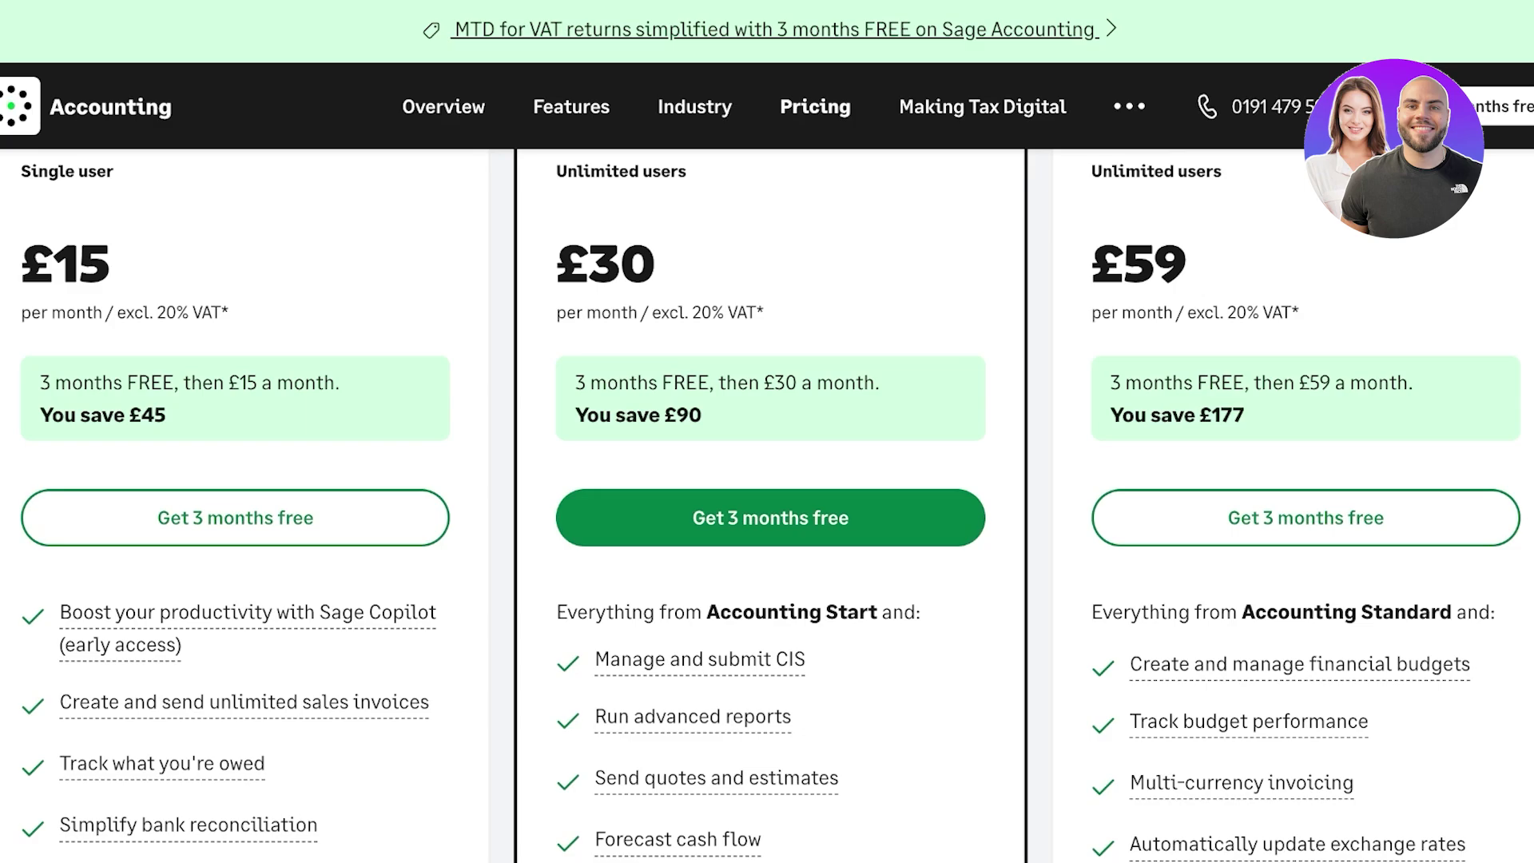
pyautogui.scroll(3, 767, 480)
pyautogui.scroll(-1, 766, 479)
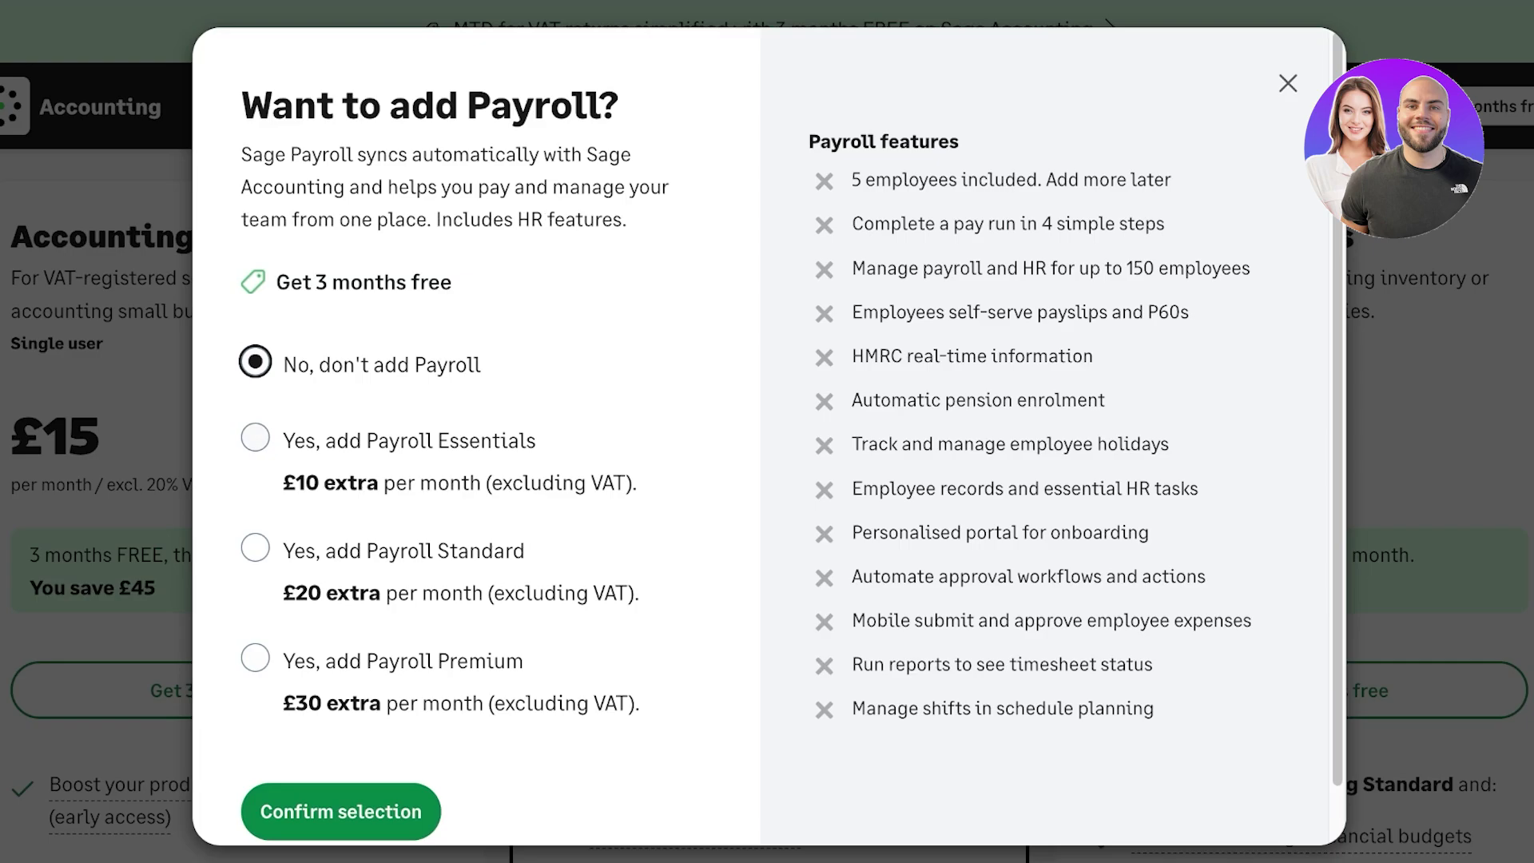
pyautogui.click(343, 815)
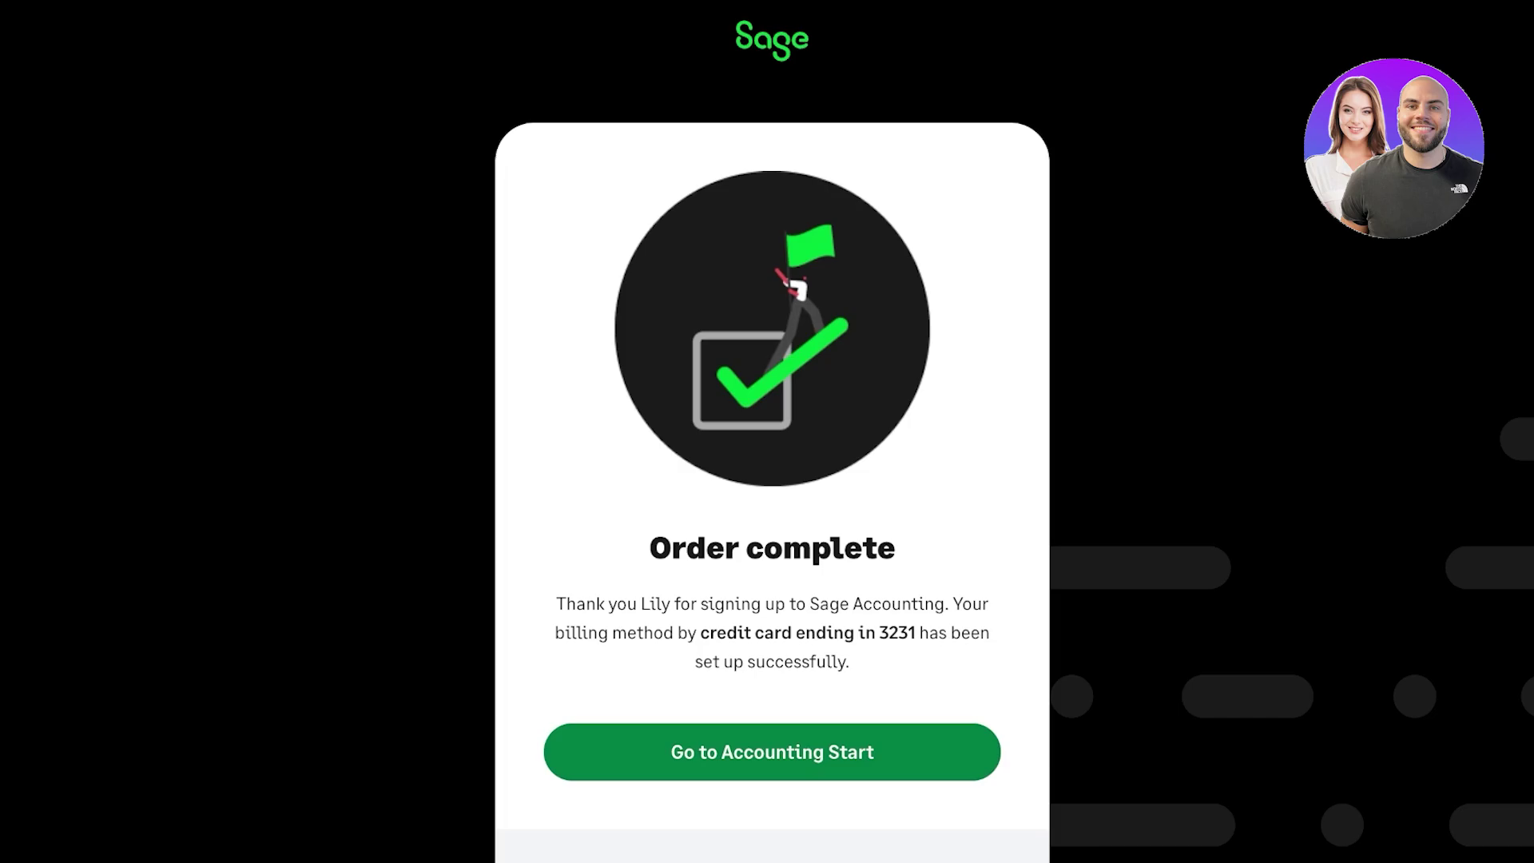
# - Review the Order complete page before continuing to Accounting Start and signing in
pyautogui.scroll(-4, 772, 432)
pyautogui.scroll(3, 772, 431)
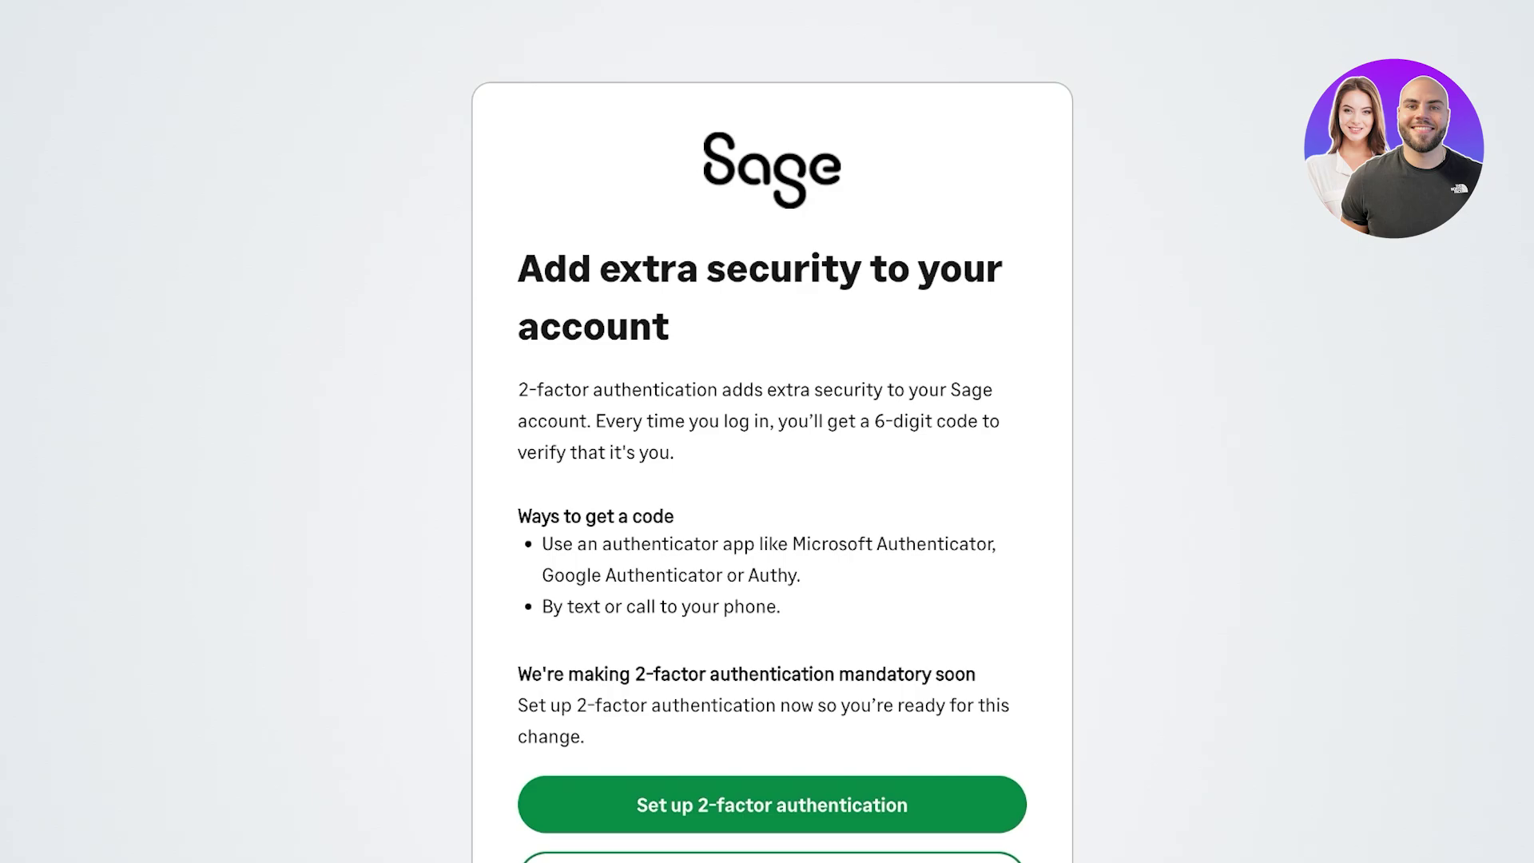
# - Choose 'Not right now' for 2-factor setup and confirm the account holder's name
pyautogui.scroll(-3, 772, 431)
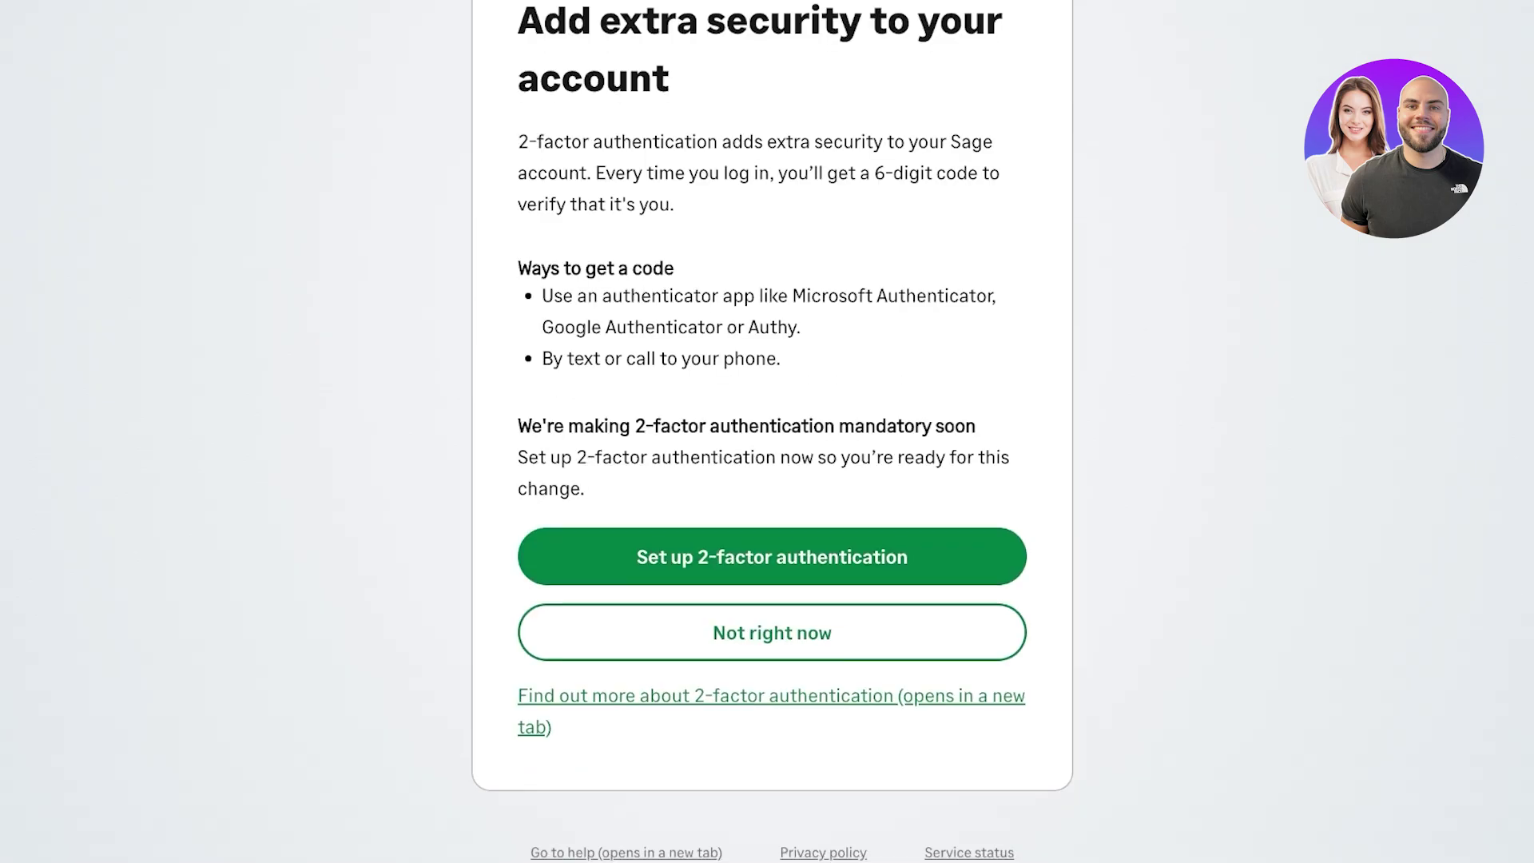
pyautogui.click(771, 632)
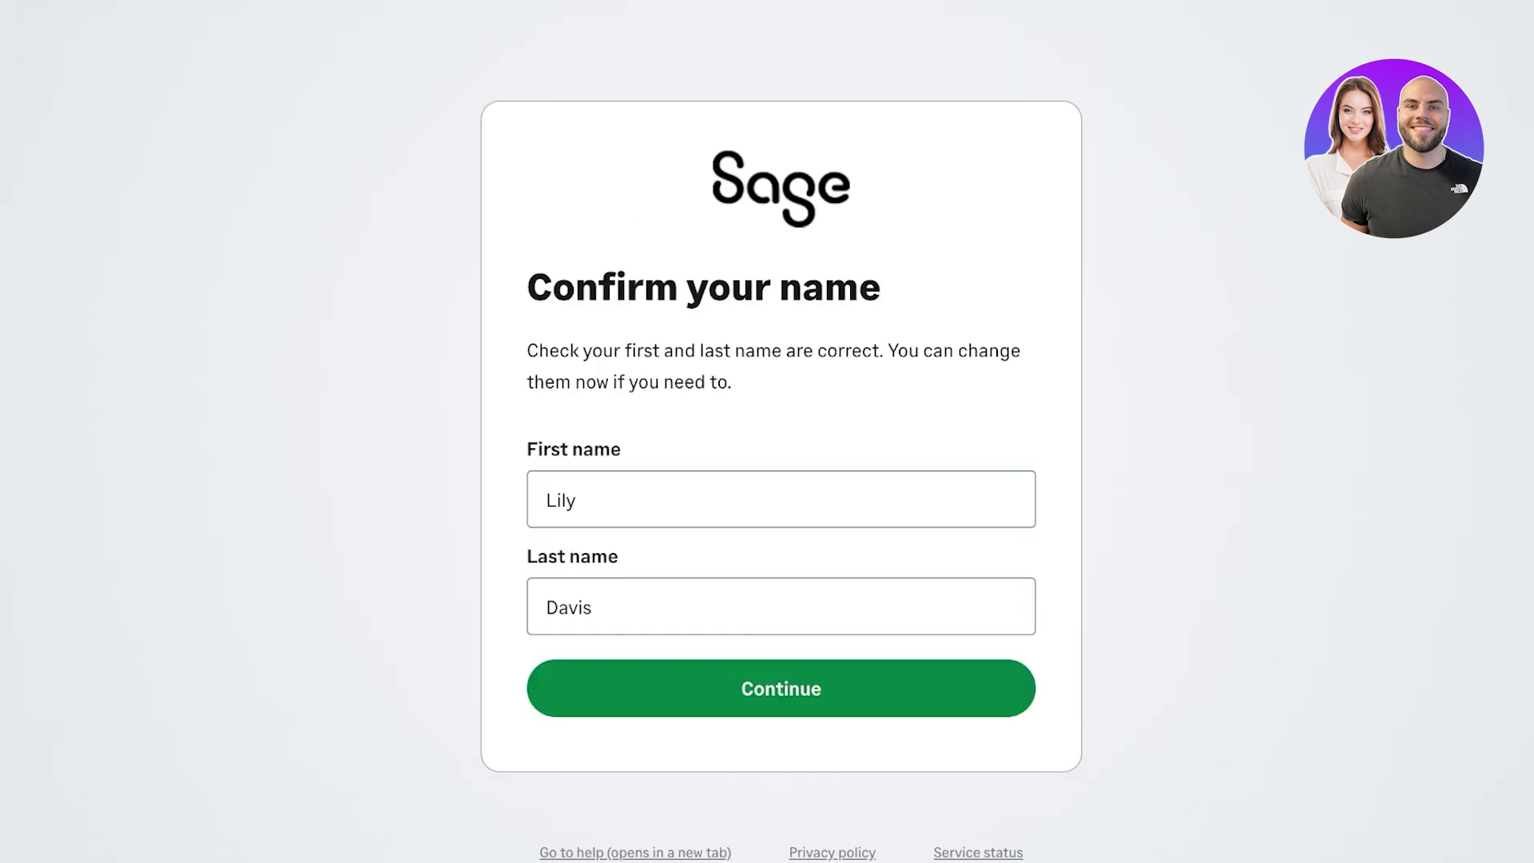
pyautogui.click(781, 687)
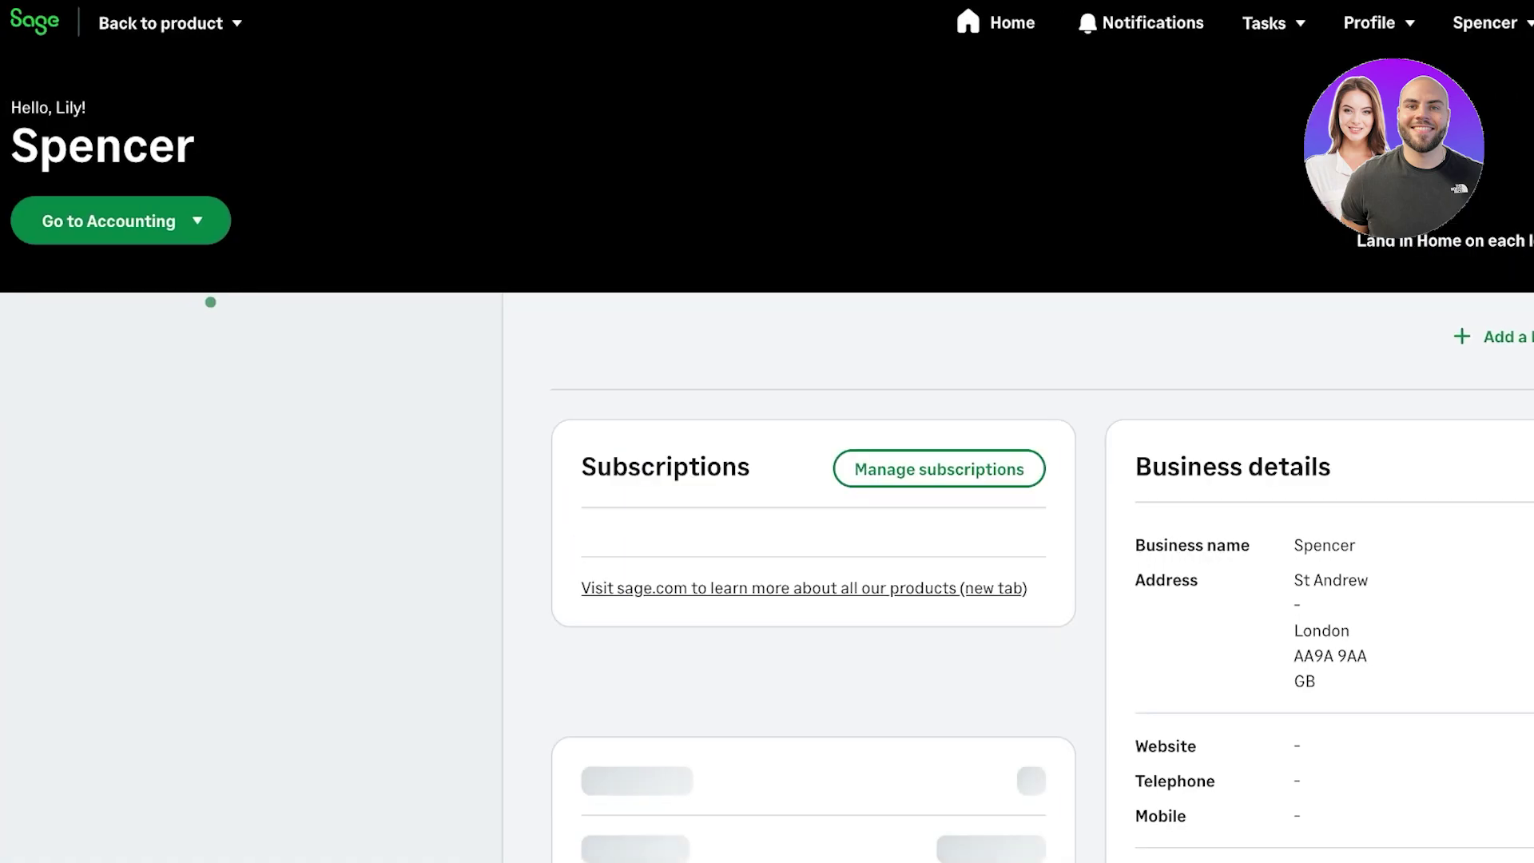
# - Browse the Go to Accounting destinations list and launch Sage Accounting from the Home page
pyautogui.press('Return')
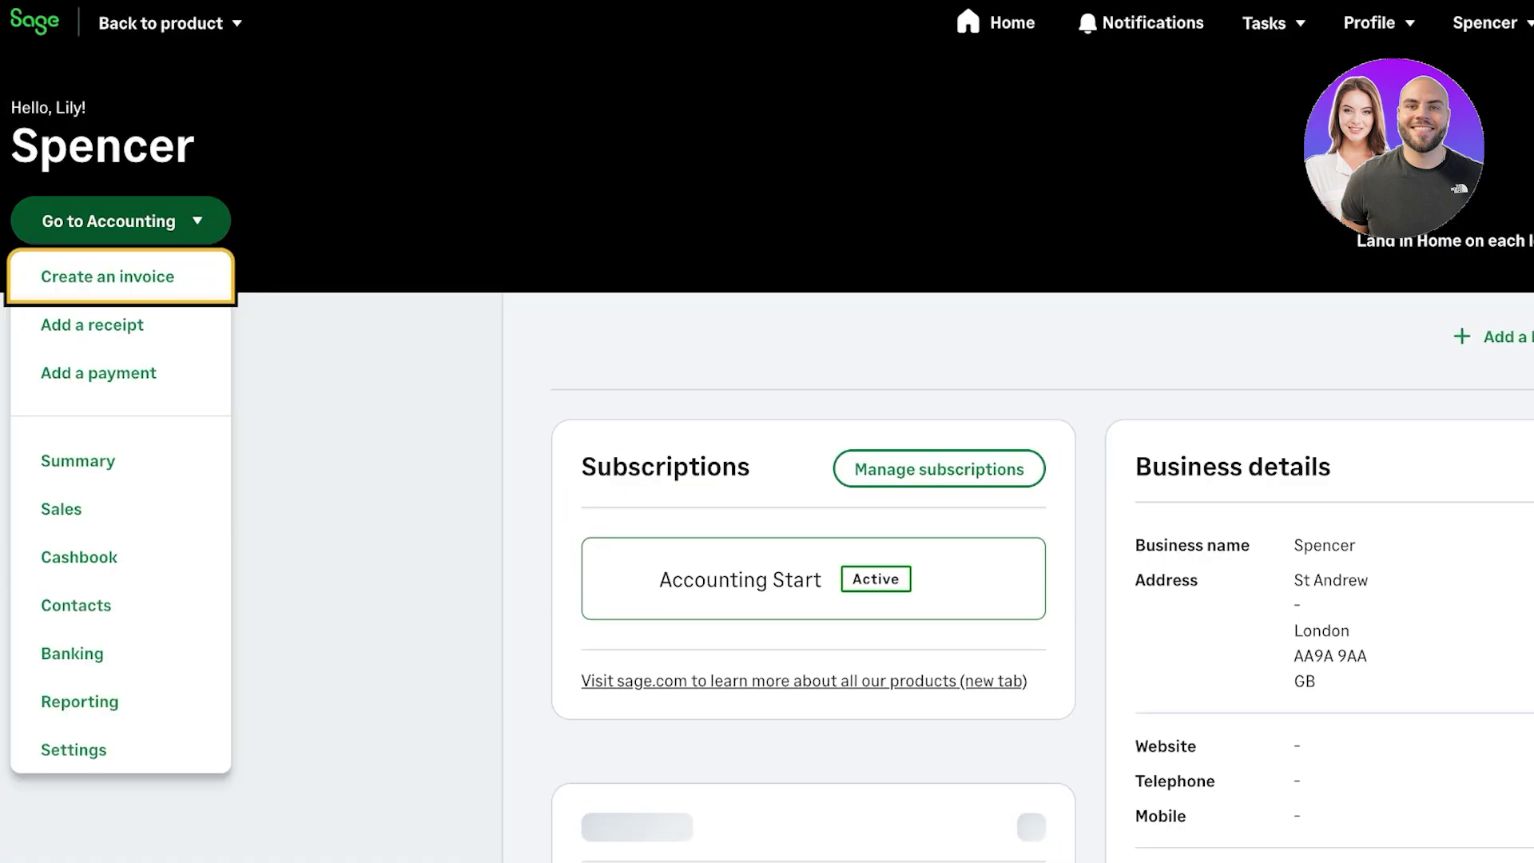
pyautogui.click(260, 301)
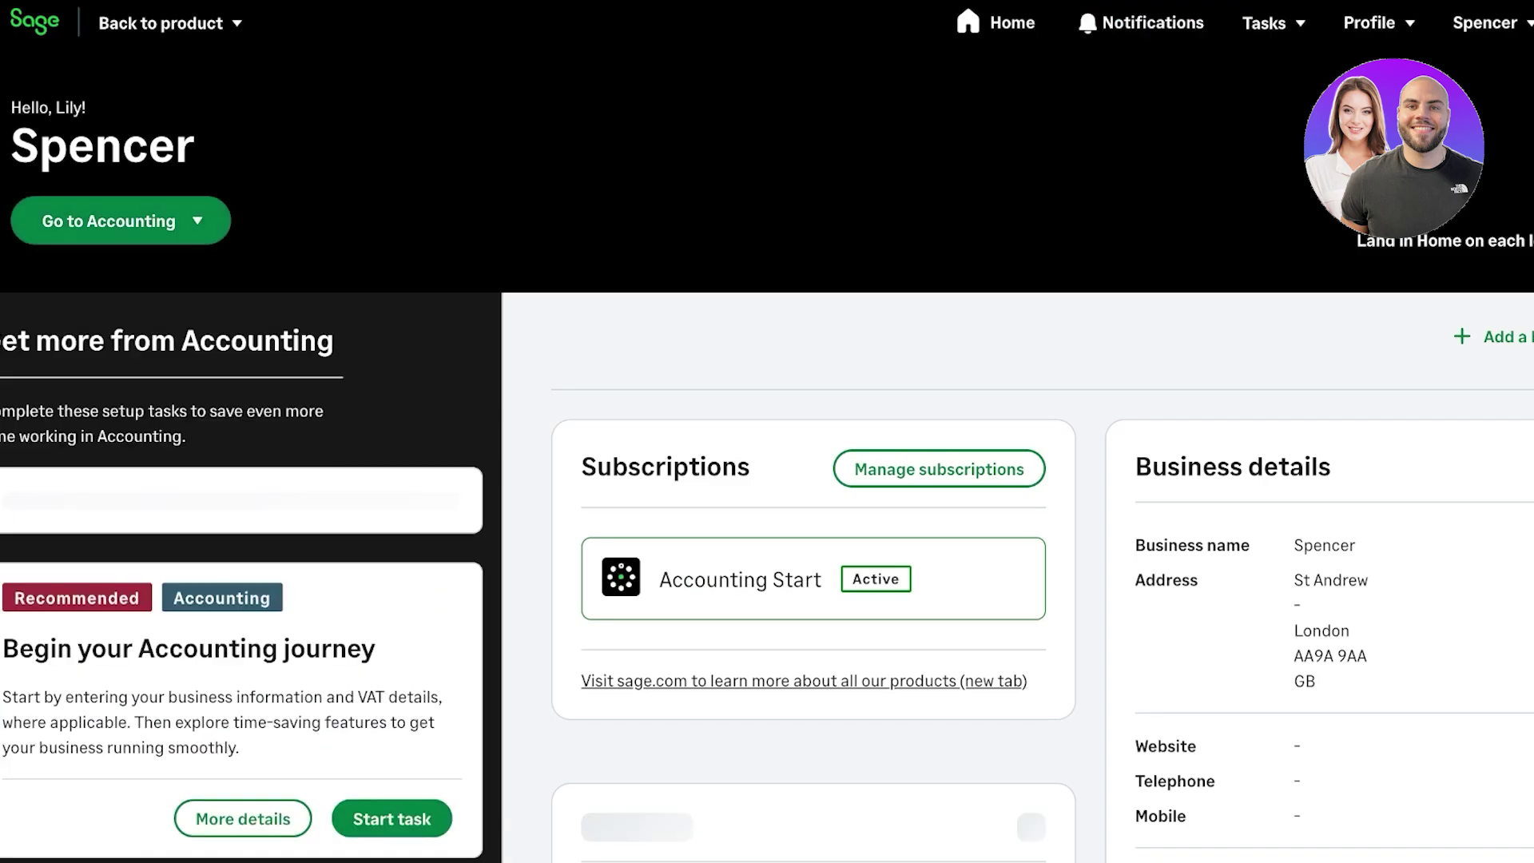
pyautogui.scroll(-10, 767, 453)
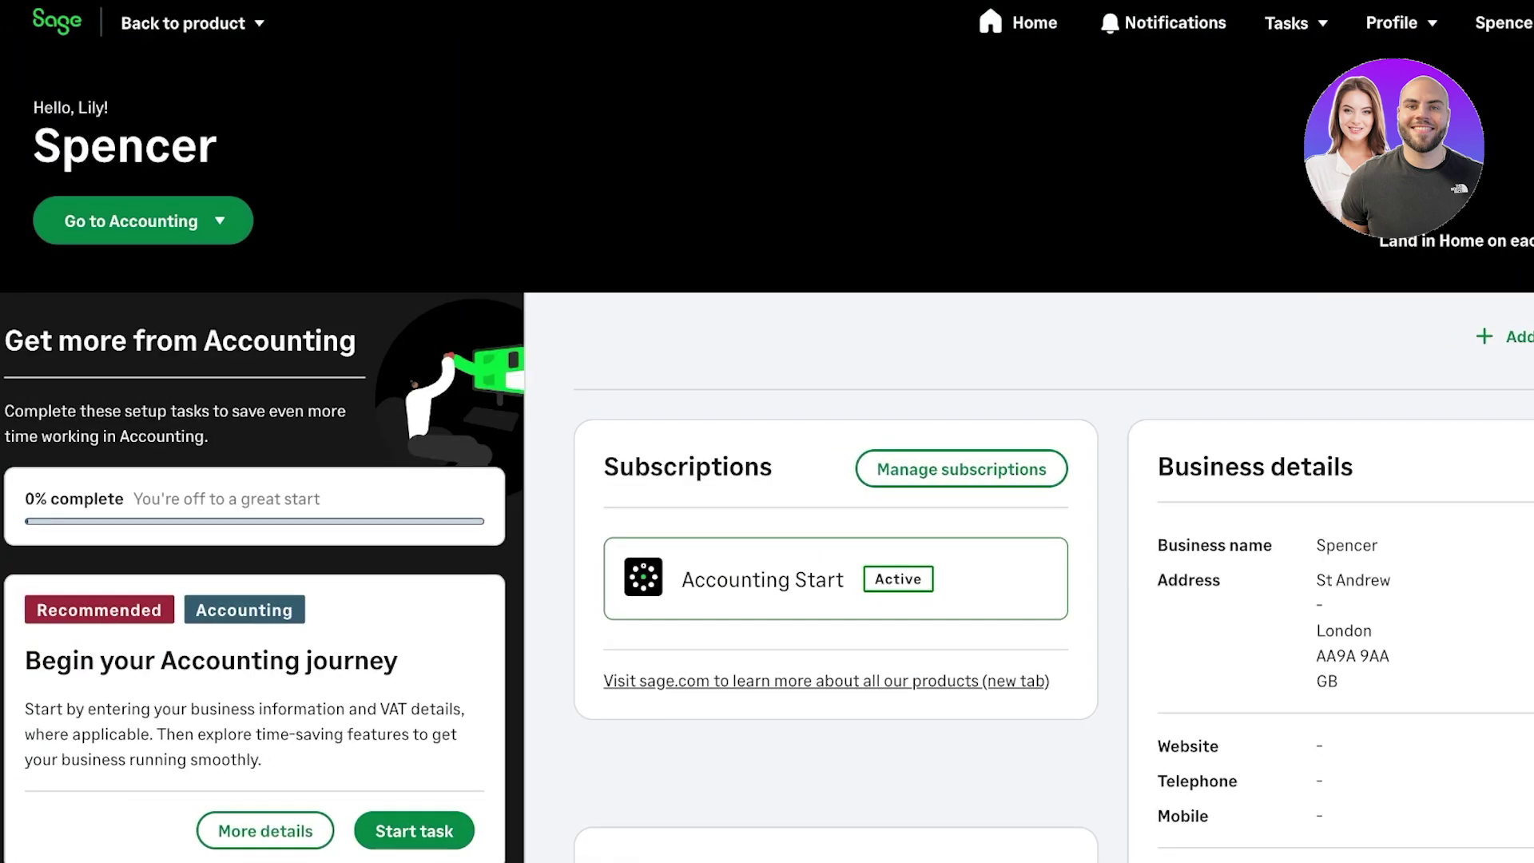
pyautogui.press('Return')
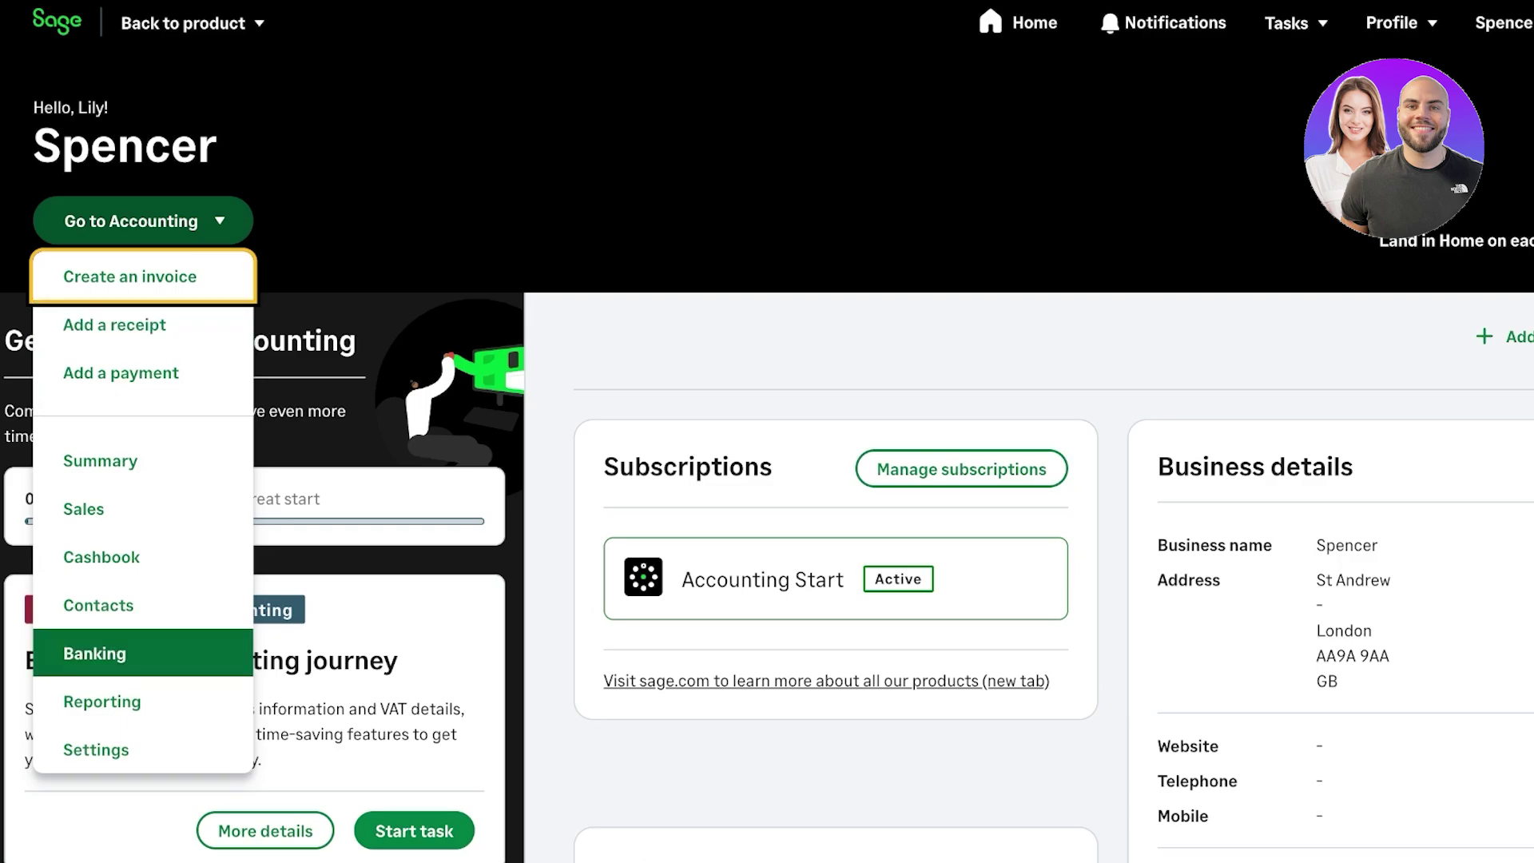
pyautogui.press('Escape')
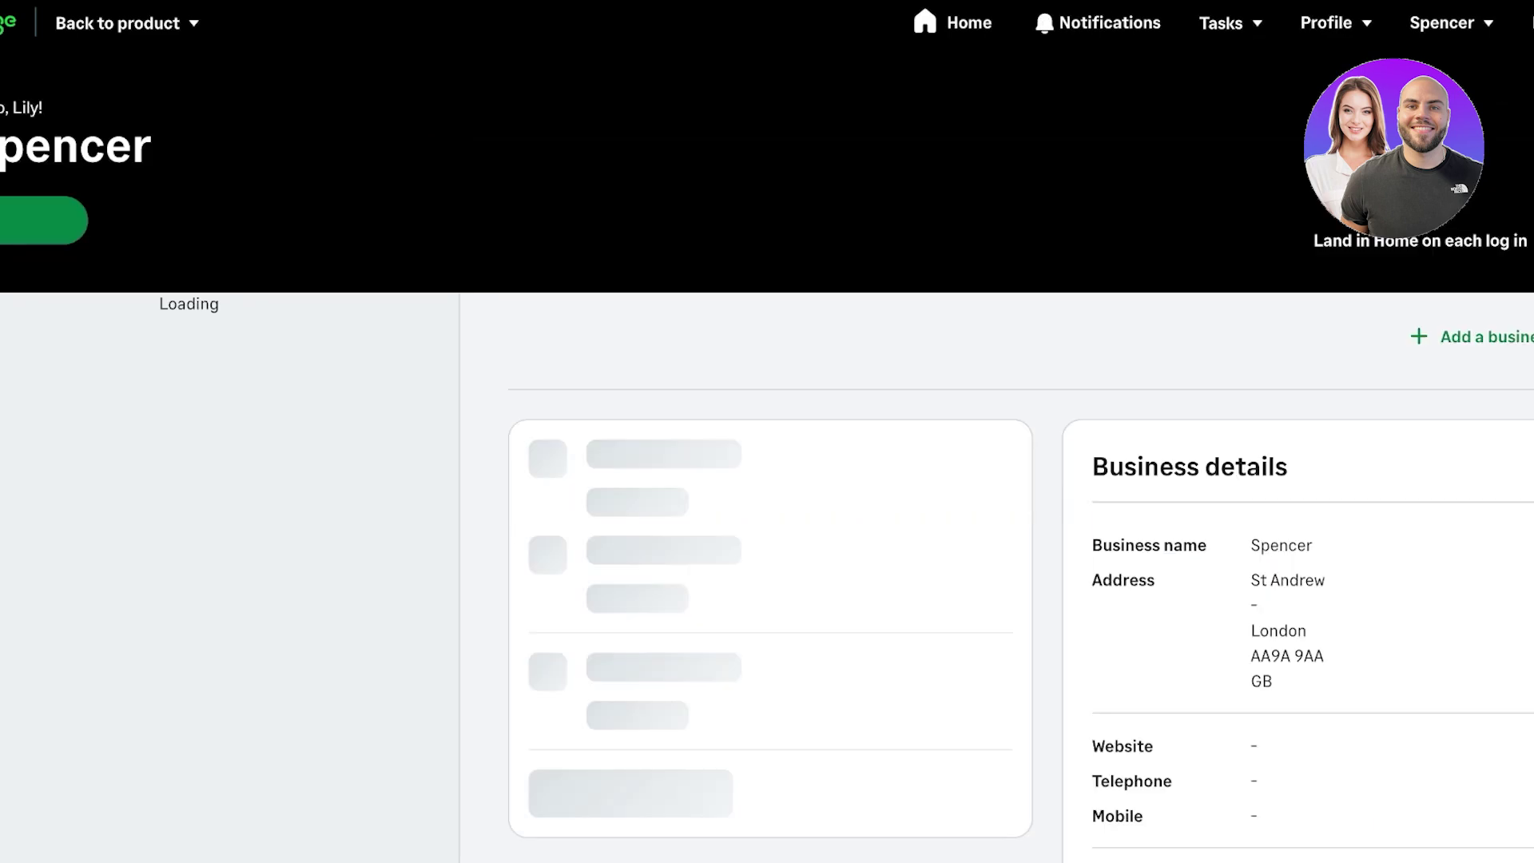
pyautogui.press('Return')
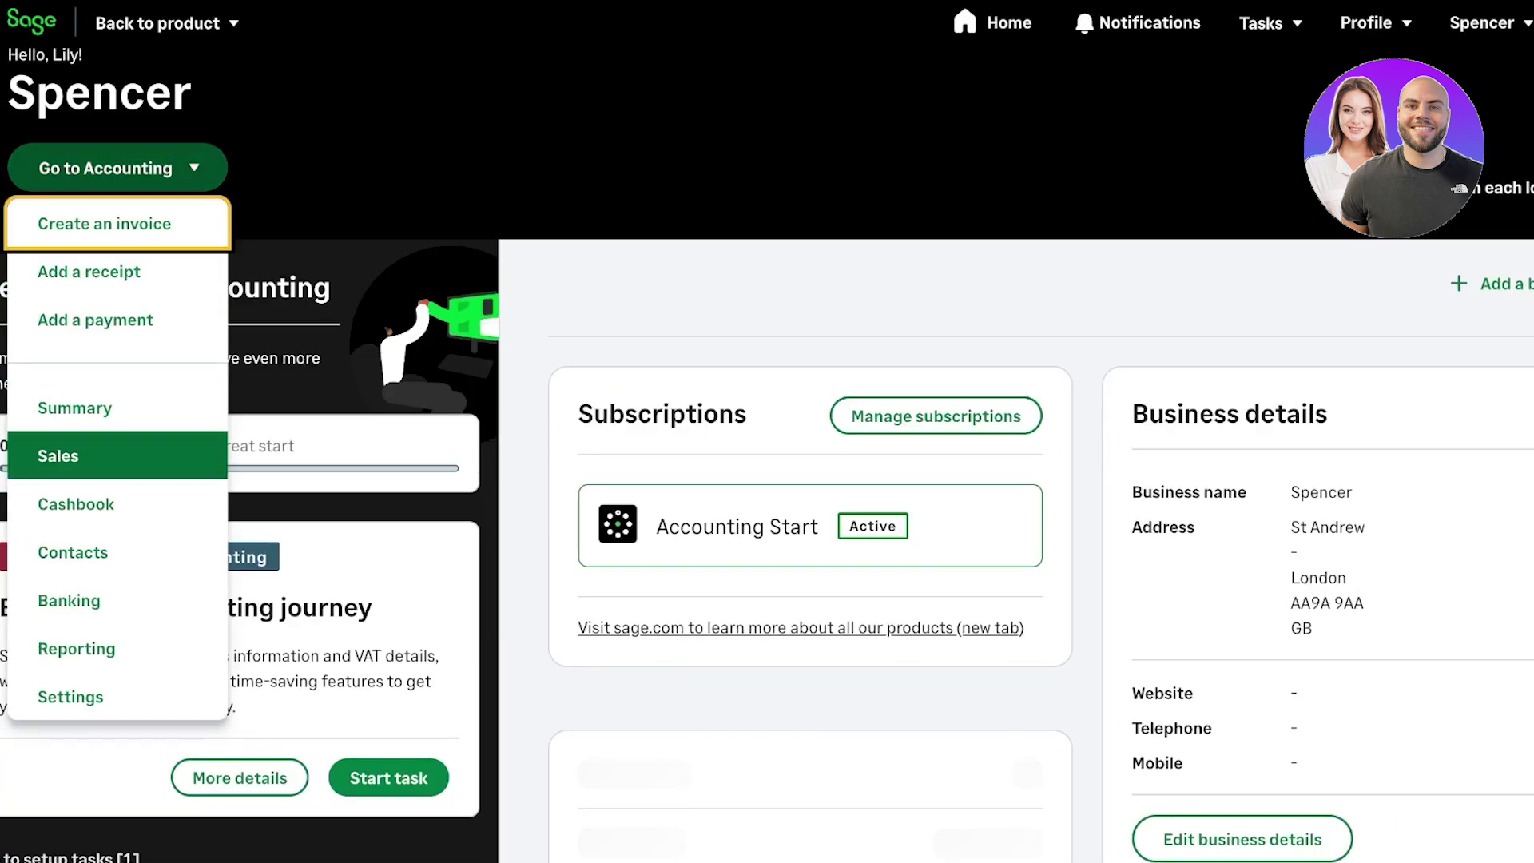
pyautogui.press('Escape')
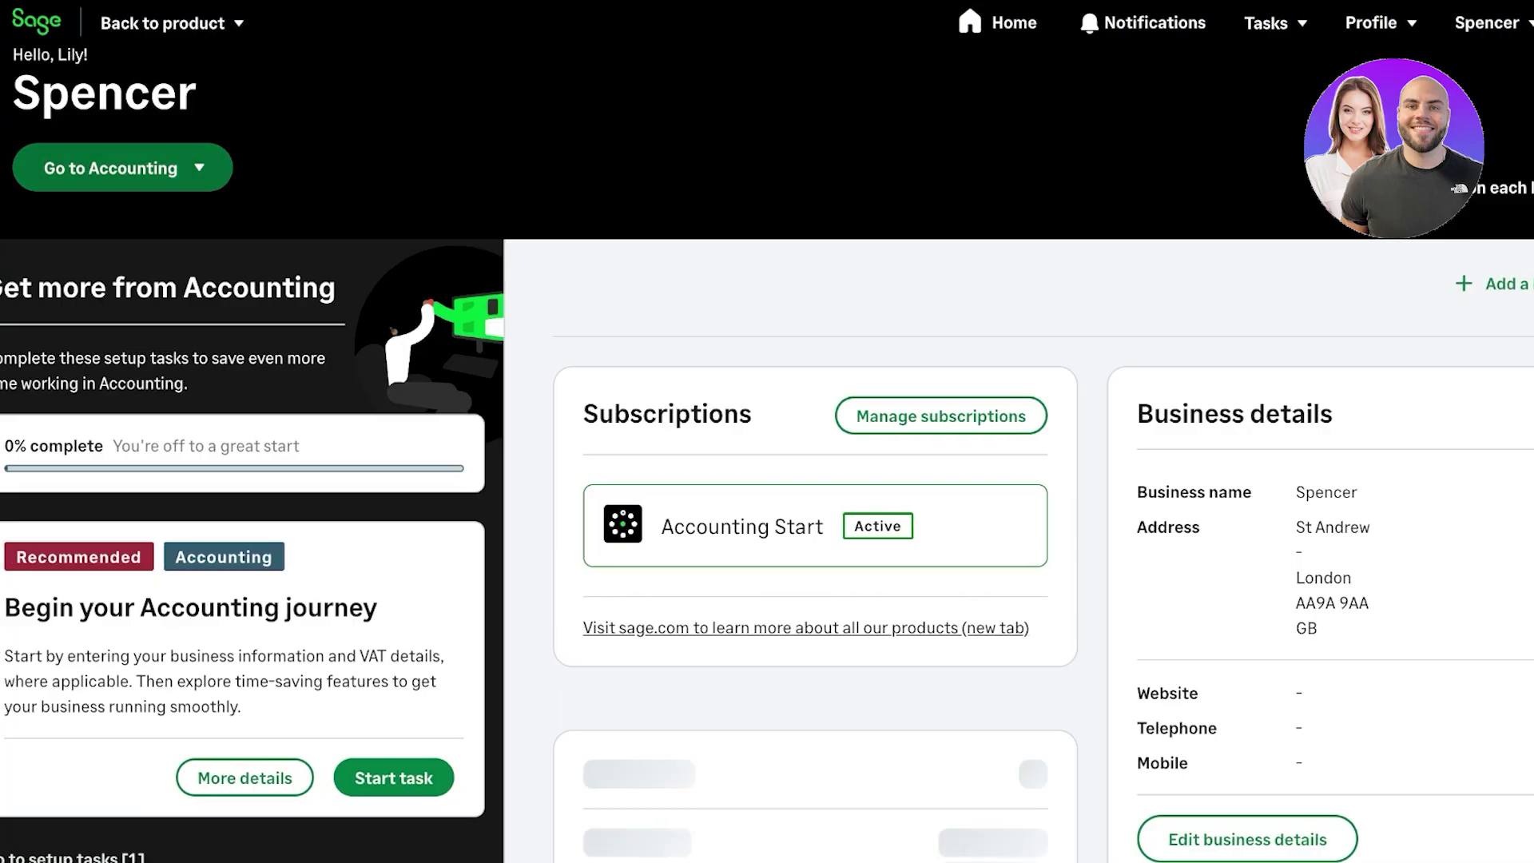
pyautogui.press('Return')
pyautogui.press('Escape')
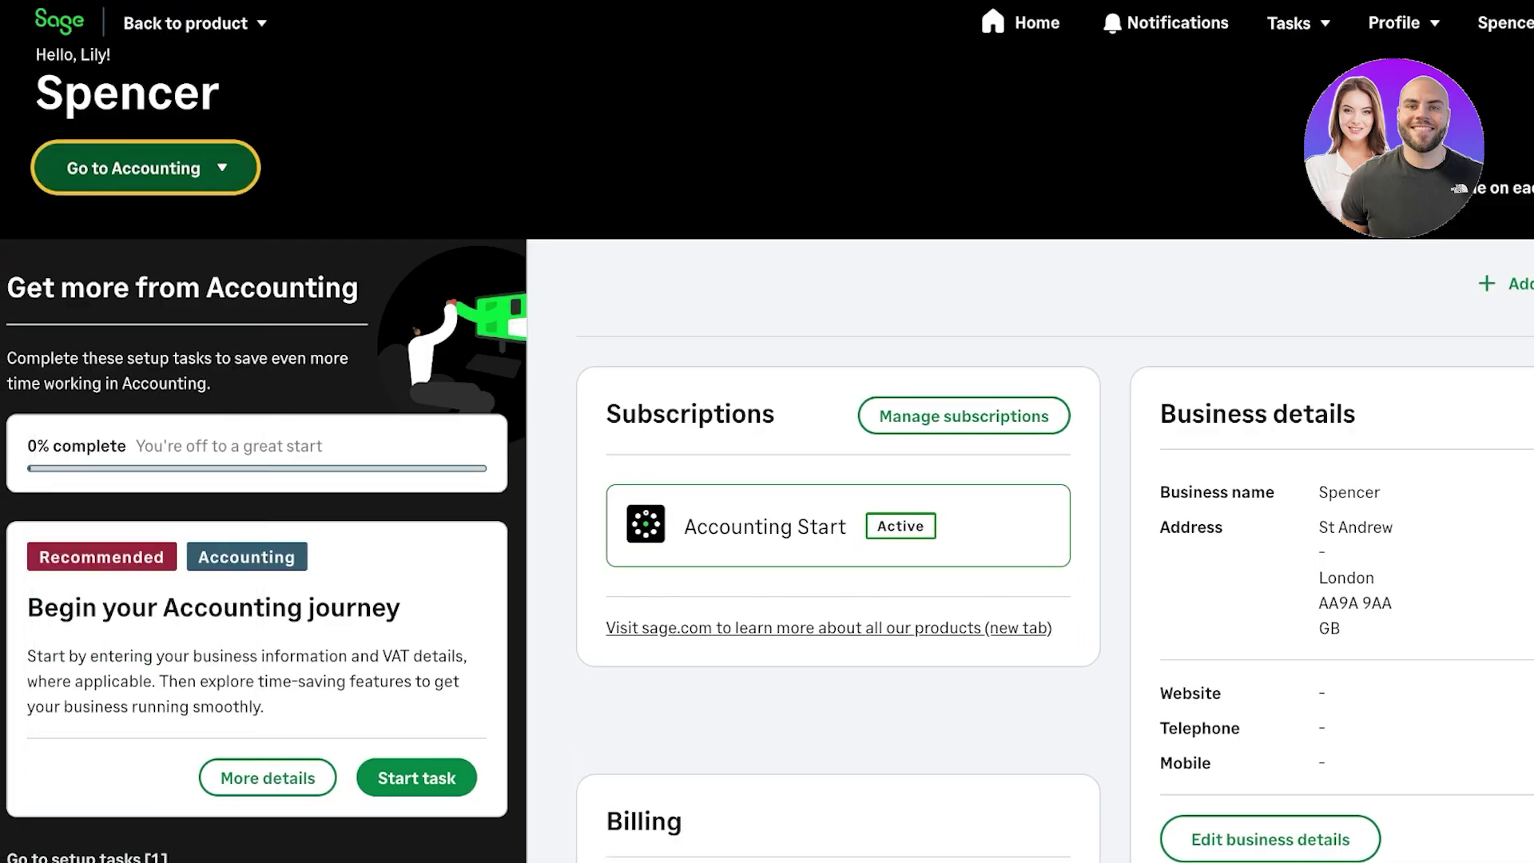
pyautogui.scroll(-8, 767, 480)
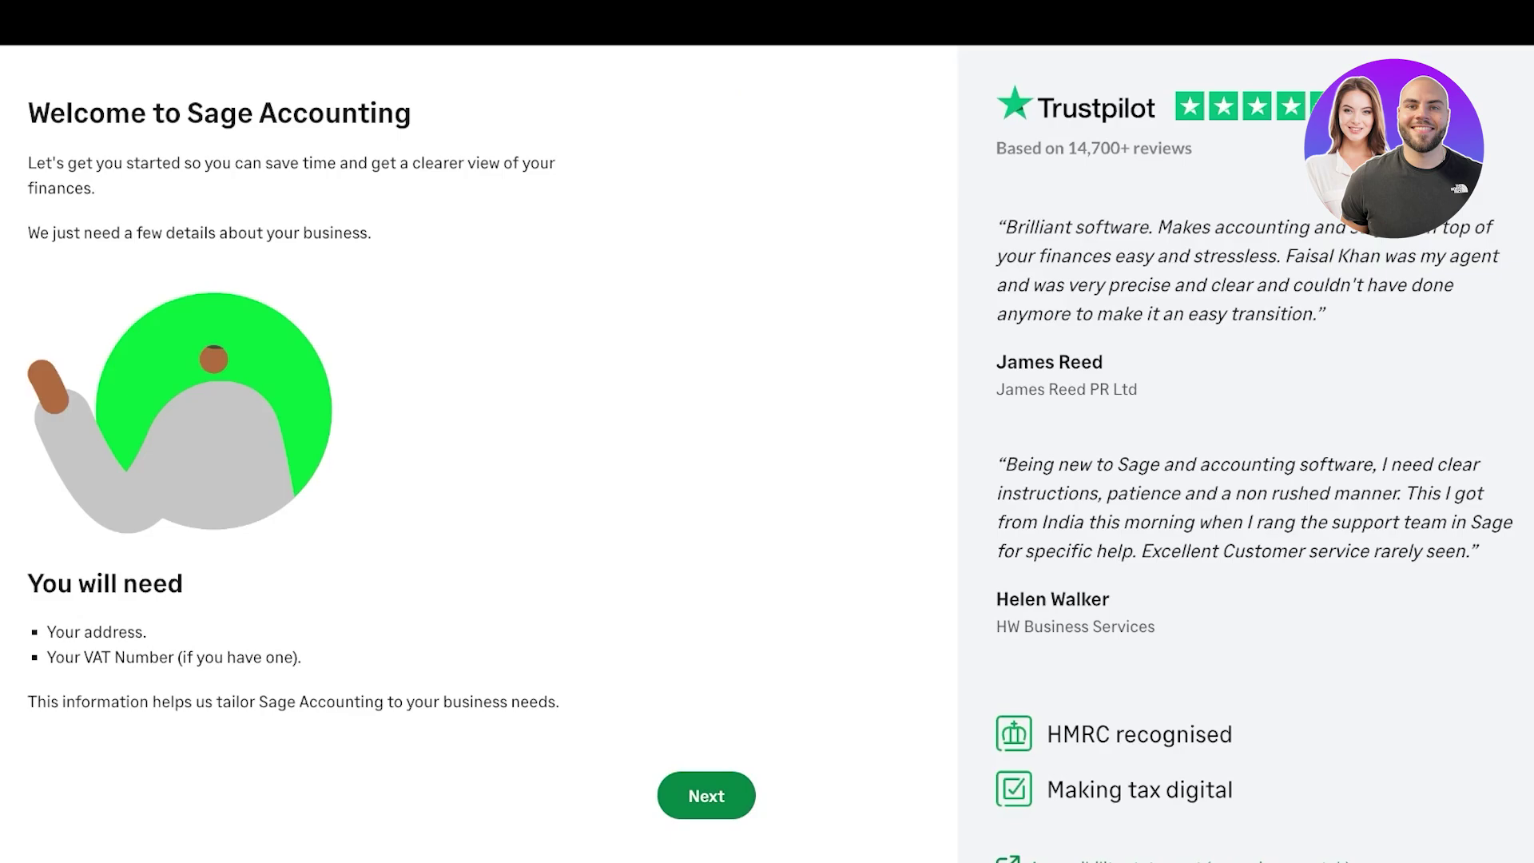
# - Submit the business name, sole trader type and trading address details
pyautogui.moveTo(56, 632); pyautogui.dragTo(147, 632)
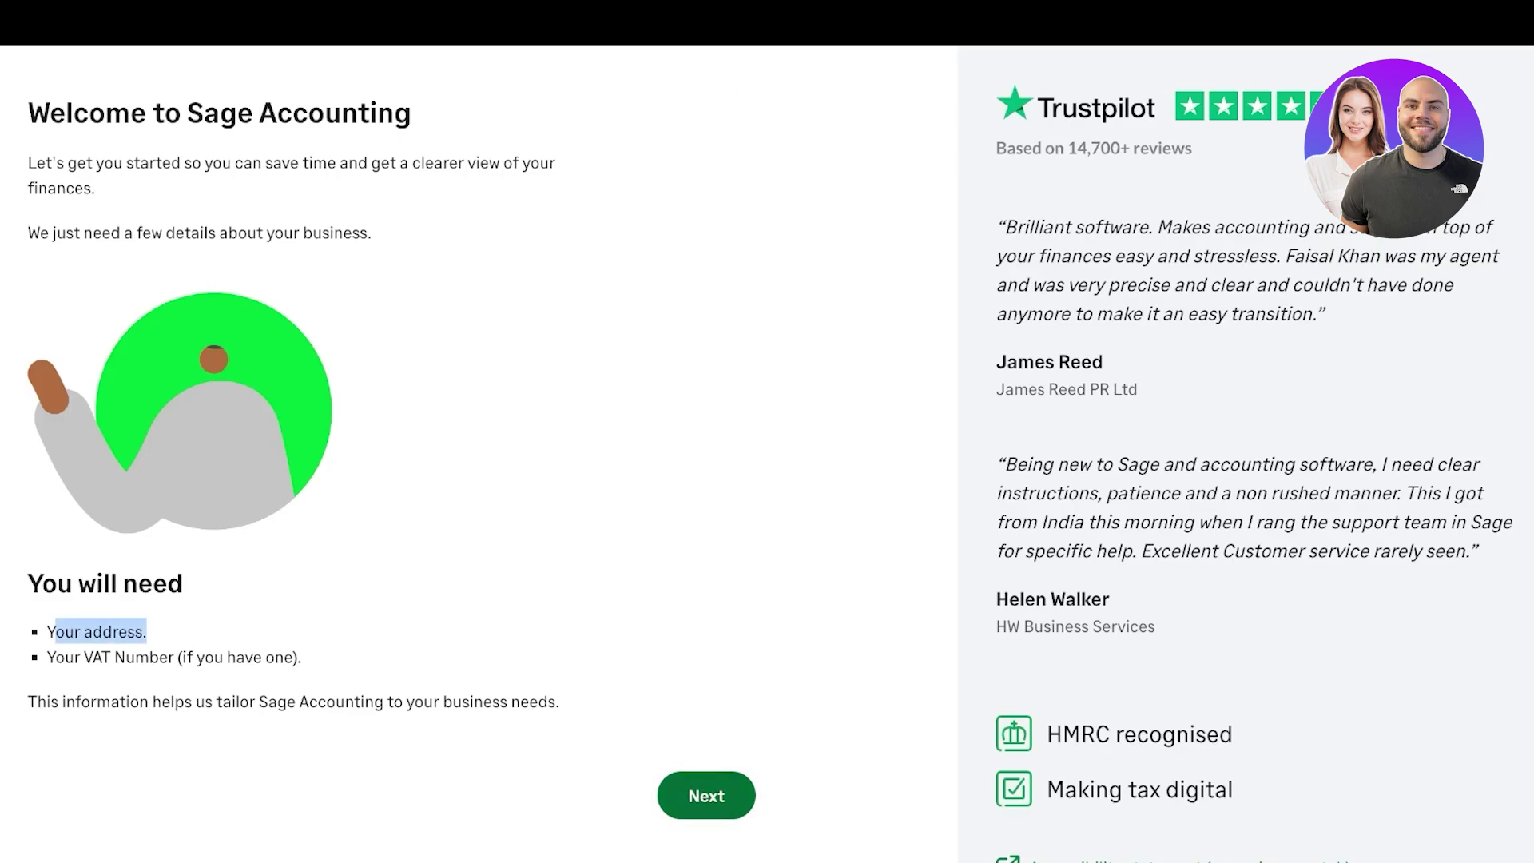
pyautogui.click(706, 796)
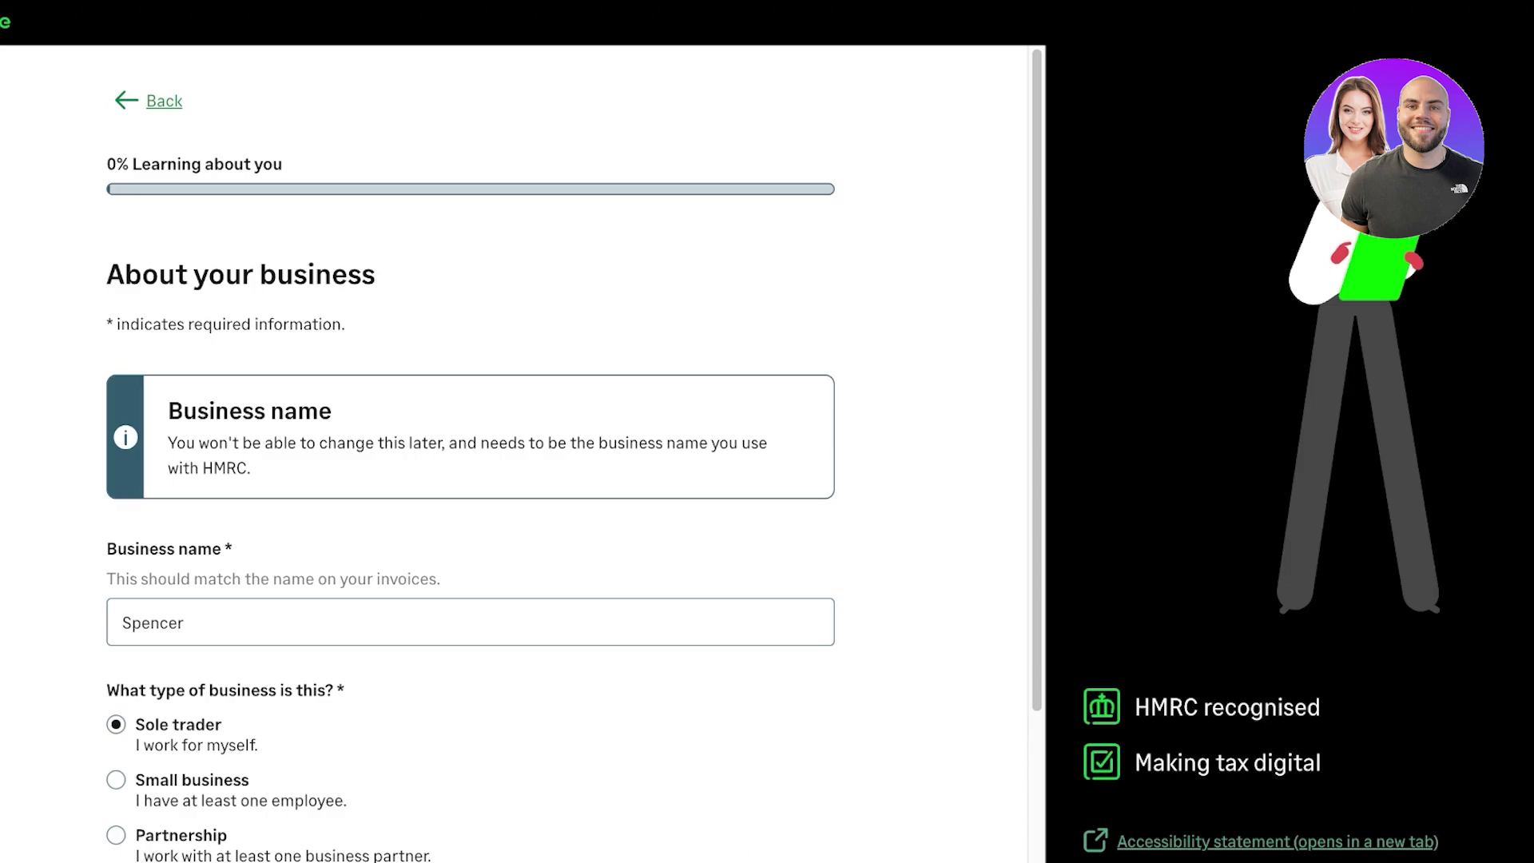
pyautogui.scroll(-3, 512, 447)
pyautogui.scroll(3, 512, 447)
pyautogui.scroll(-3, 511, 447)
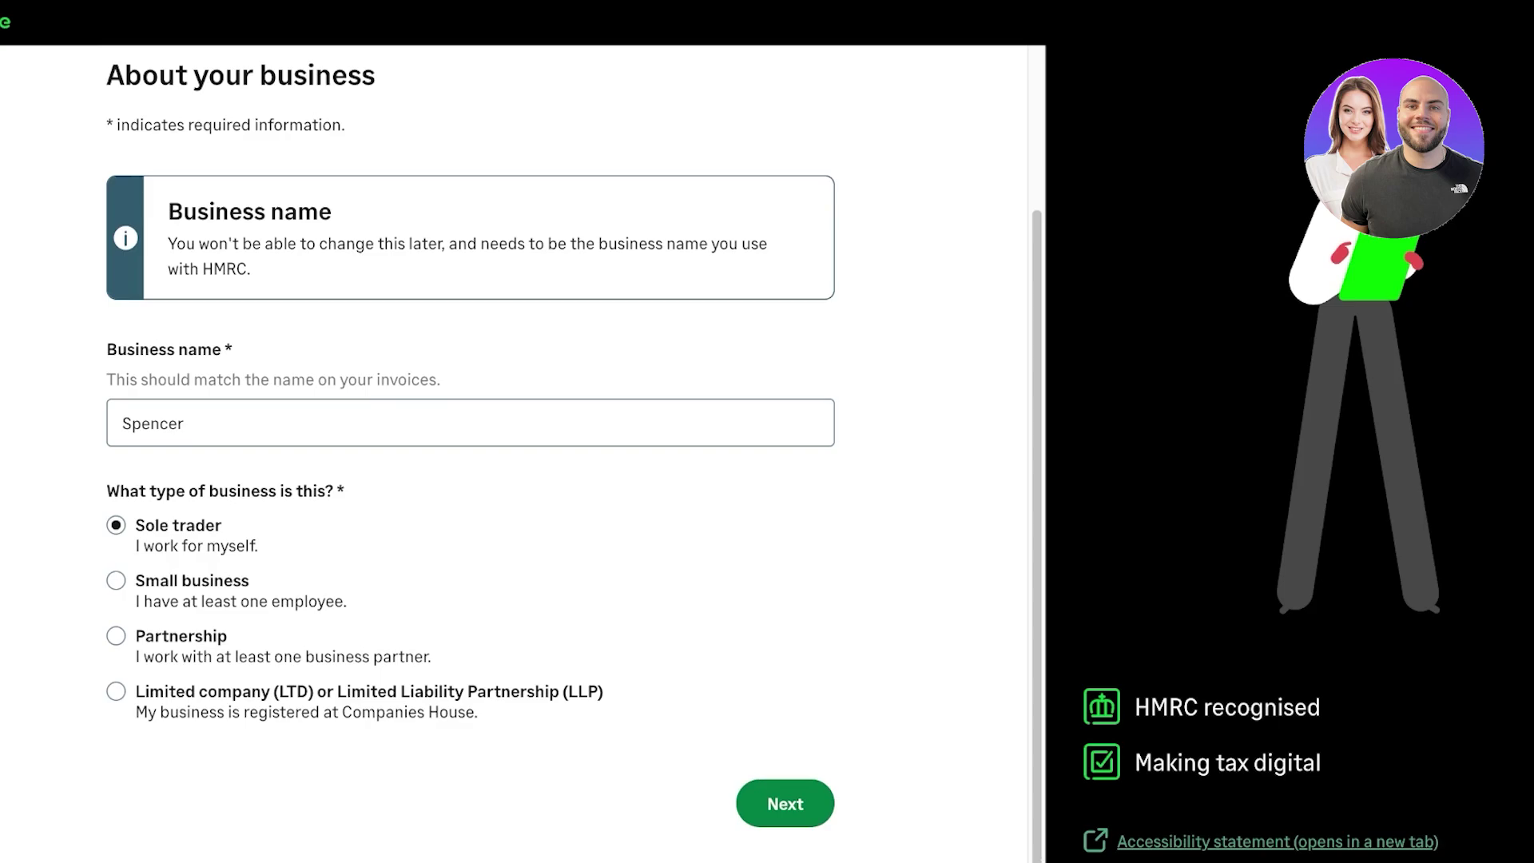
pyautogui.click(784, 803)
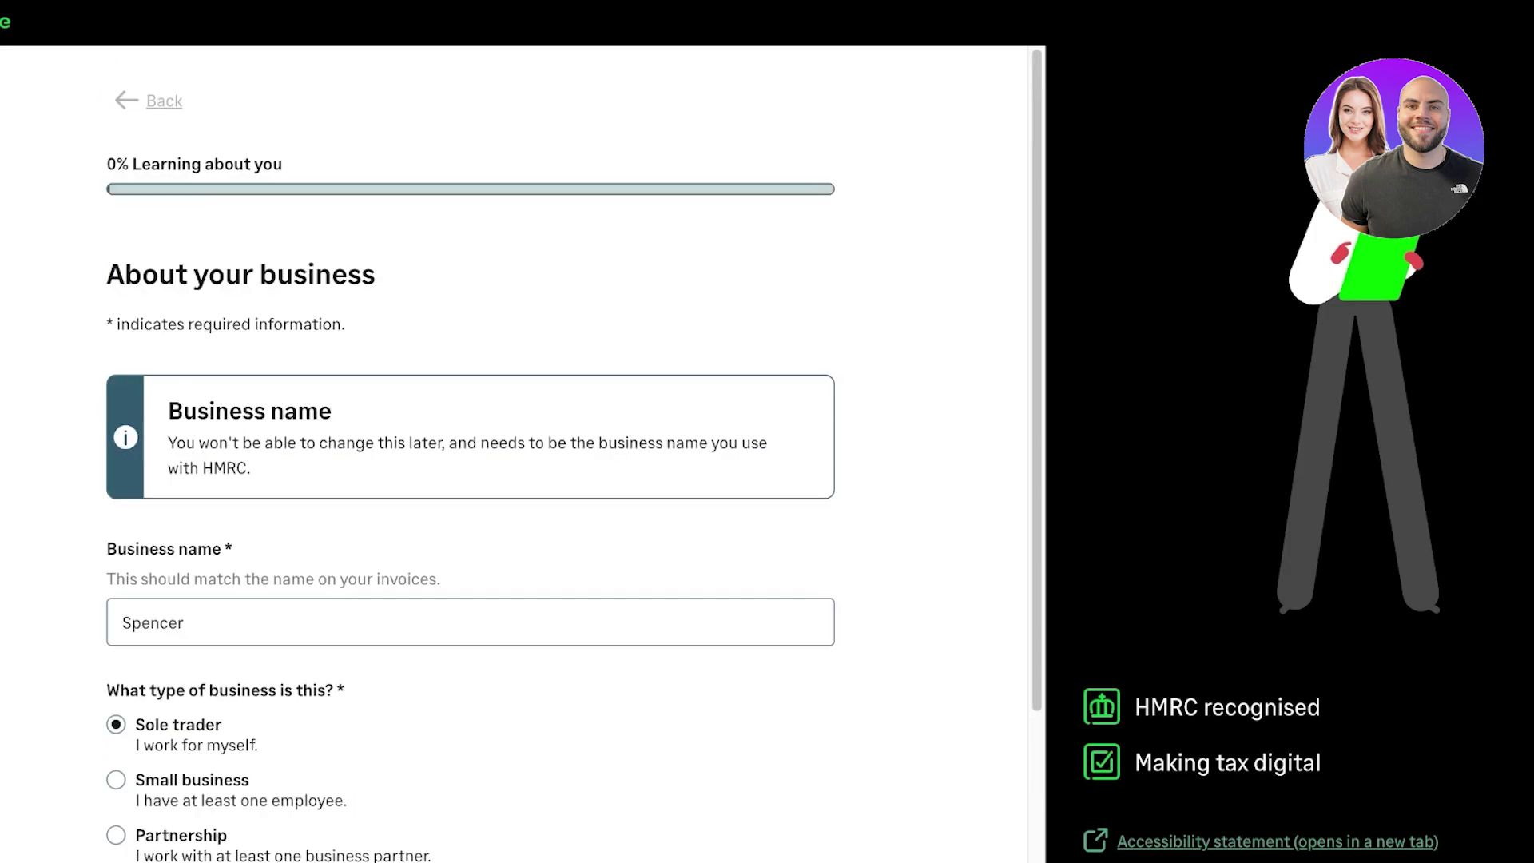
pyautogui.scroll(-4, 511, 447)
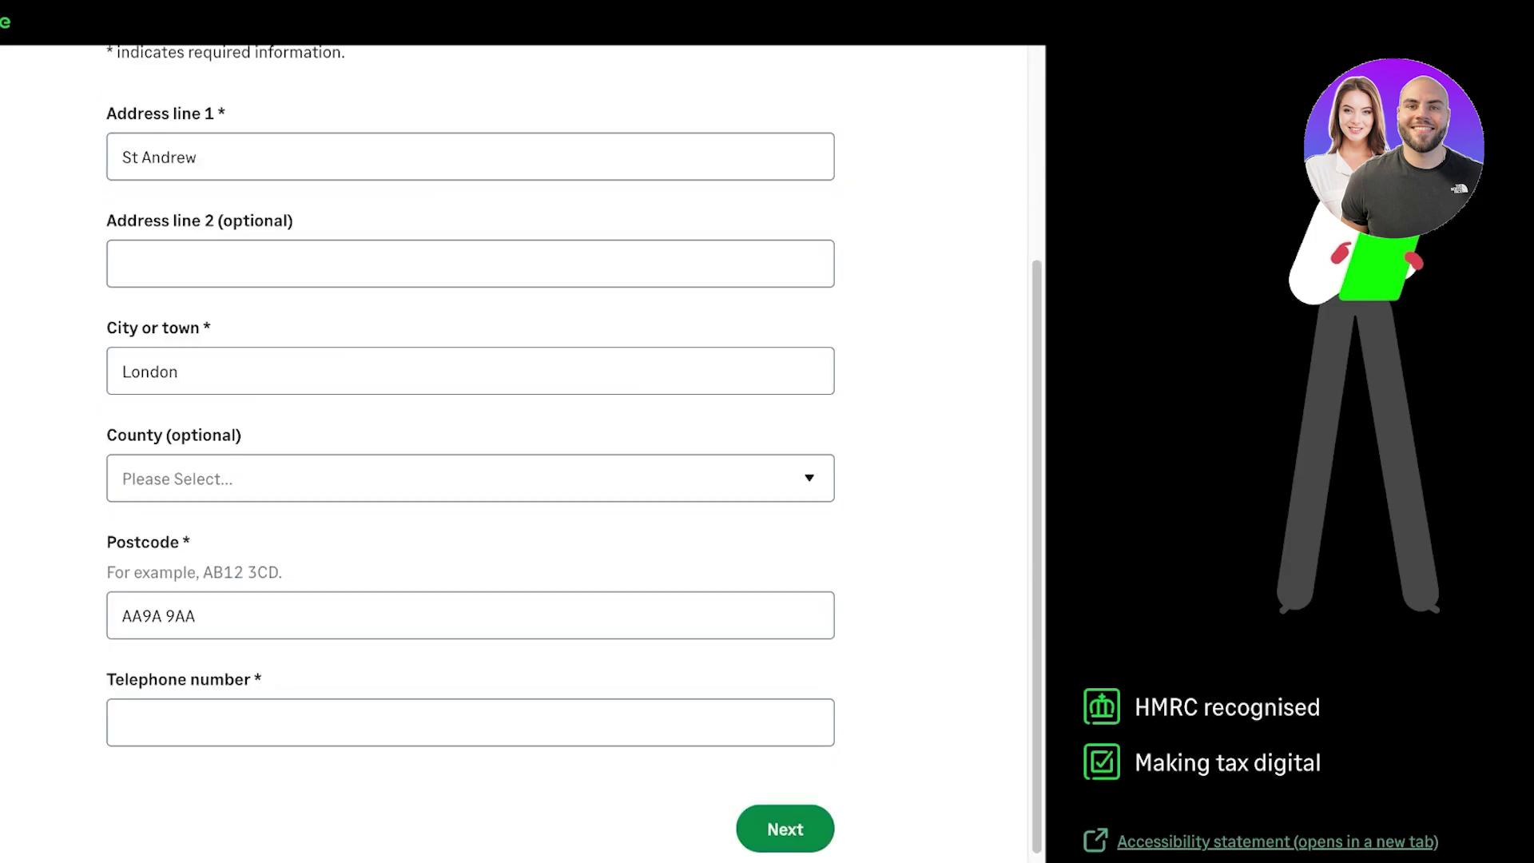
pyautogui.click(785, 828)
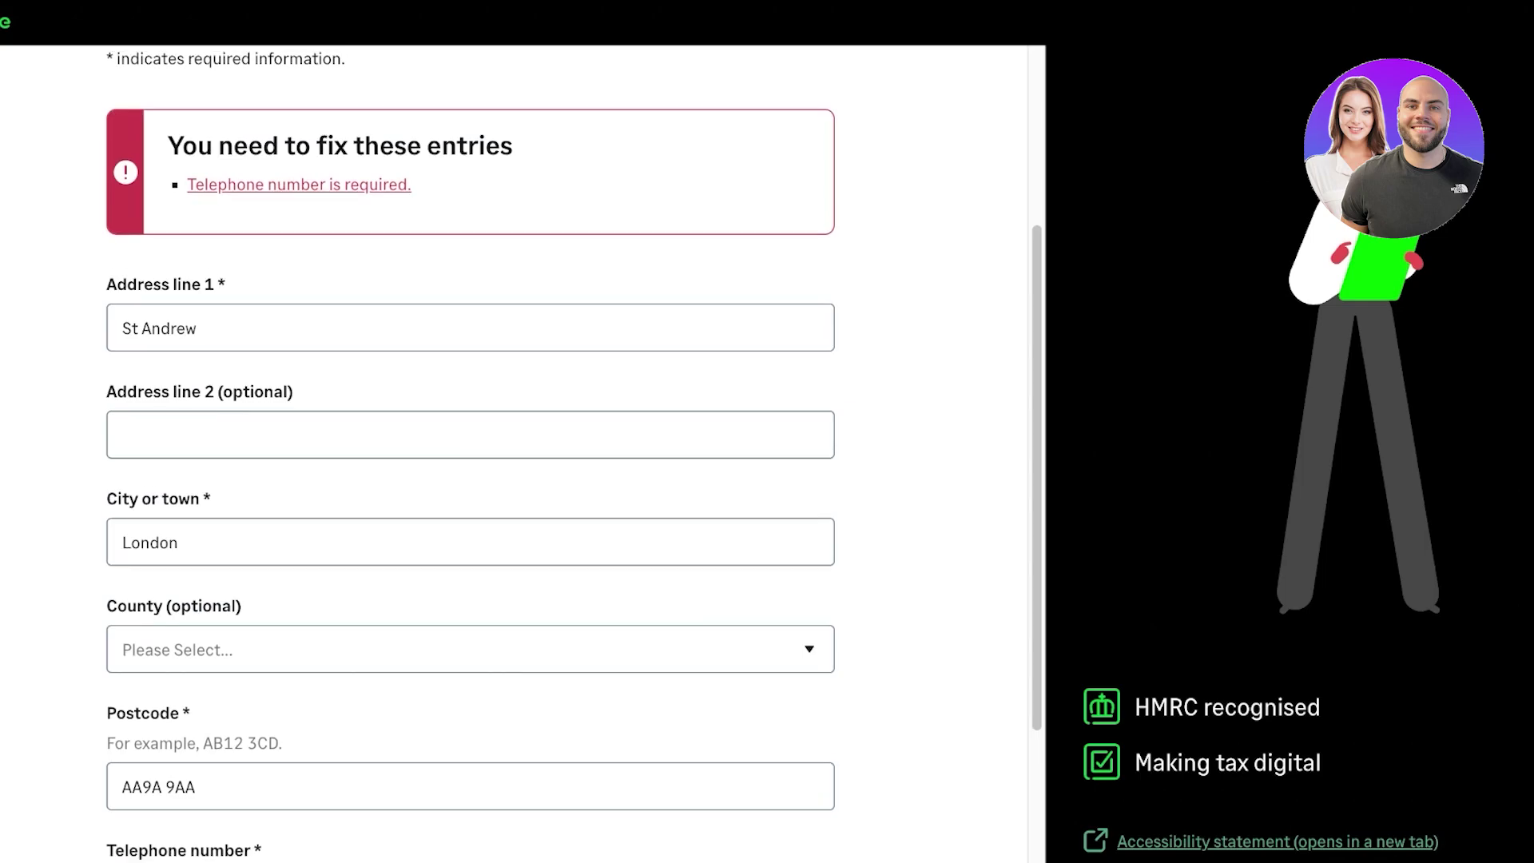
# - Enter the required business telephone number, fixing mistyped digits, and submit the trading location
pyautogui.write('487')
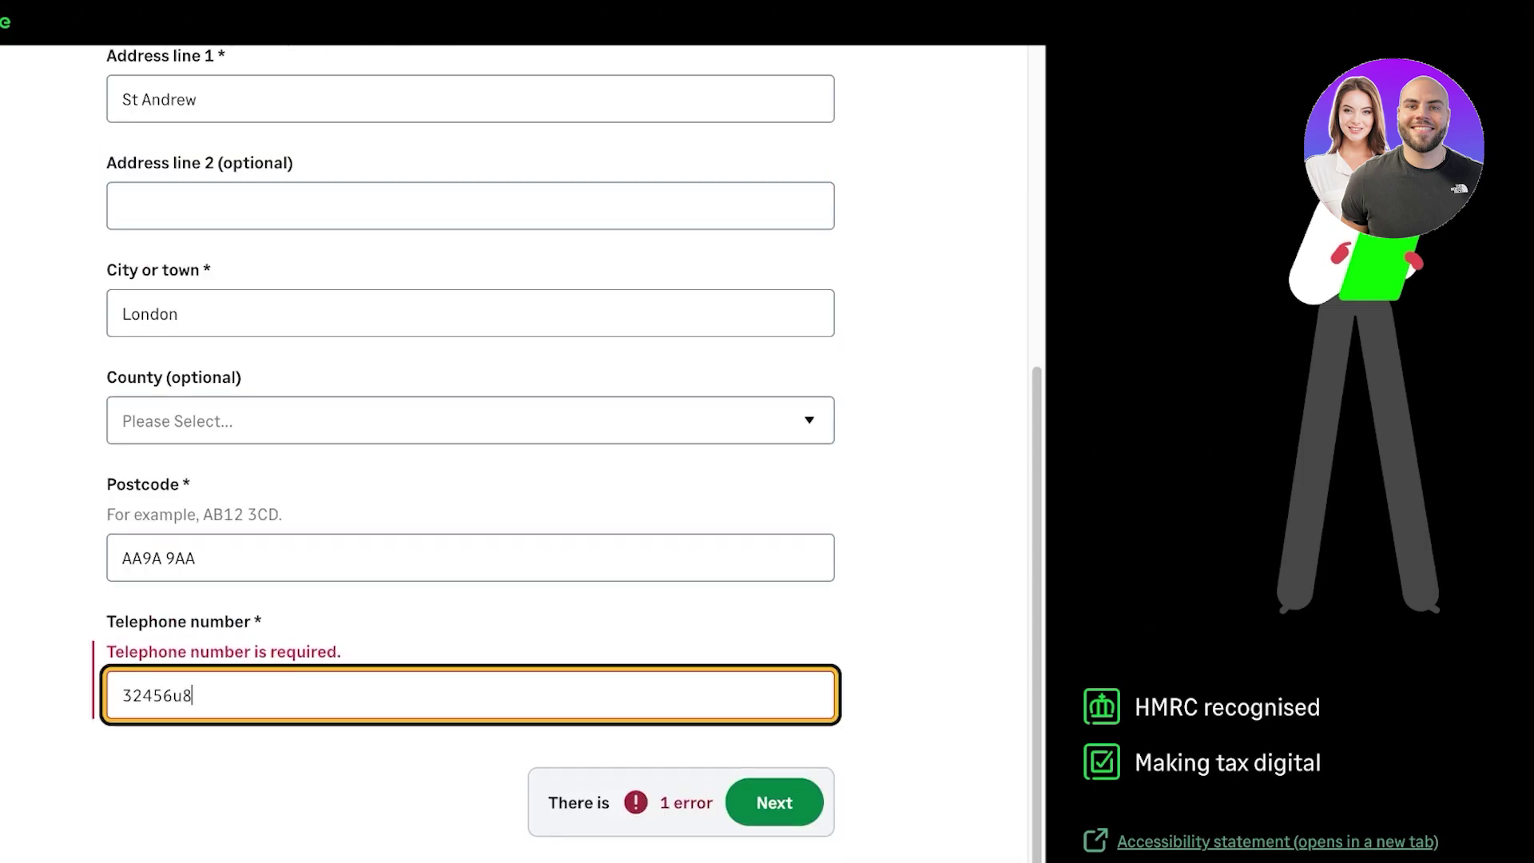
pyautogui.press('BackSpace')
pyautogui.press('BackSpace')
pyautogui.write('5645')
pyautogui.press('Tab')
pyautogui.press('Tab')
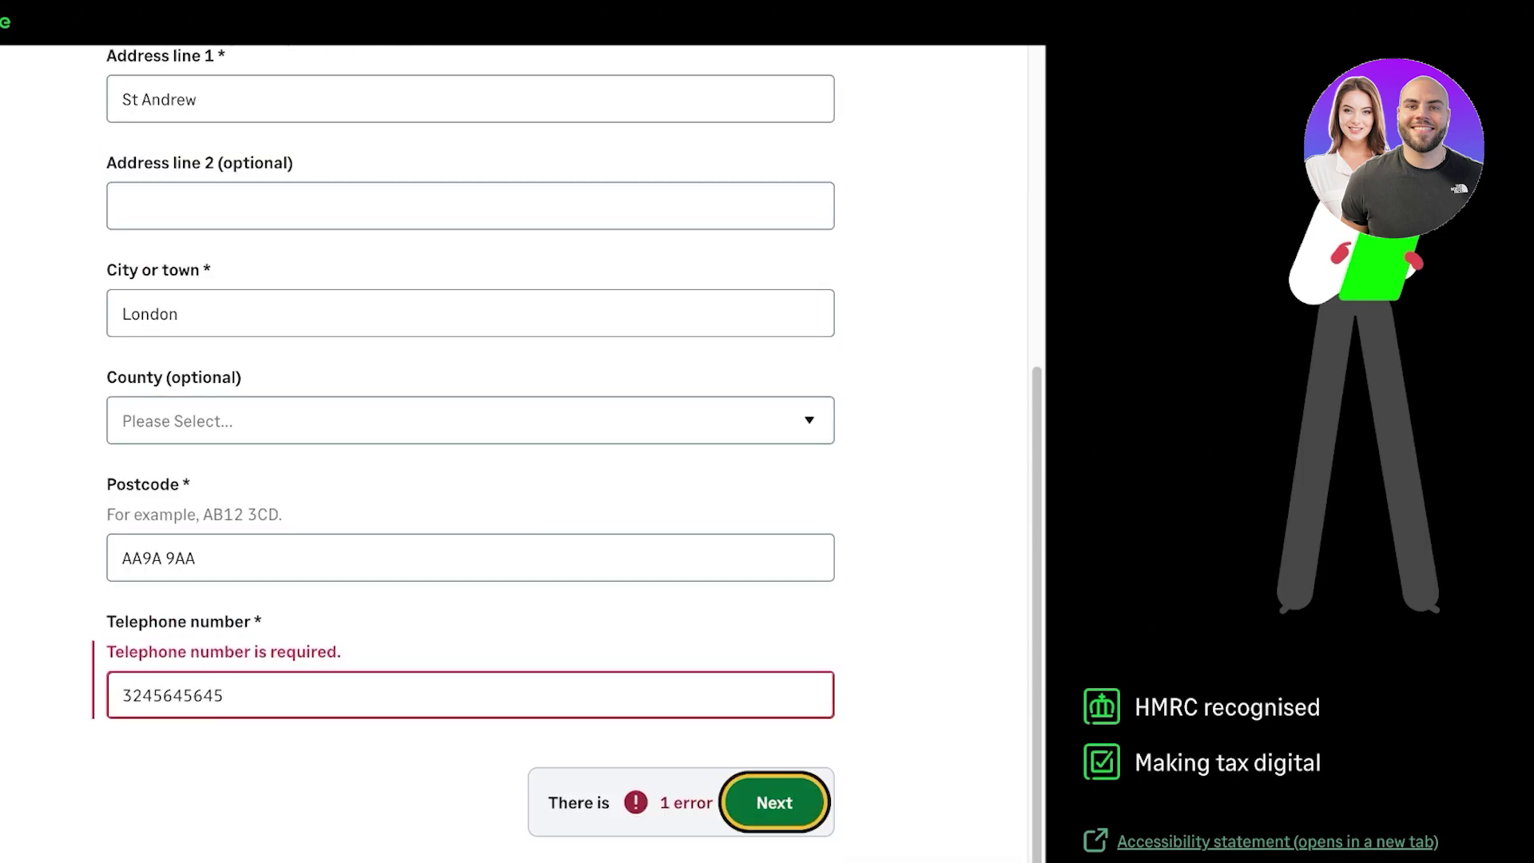
pyautogui.press('Return')
pyautogui.scroll(-4, 511, 447)
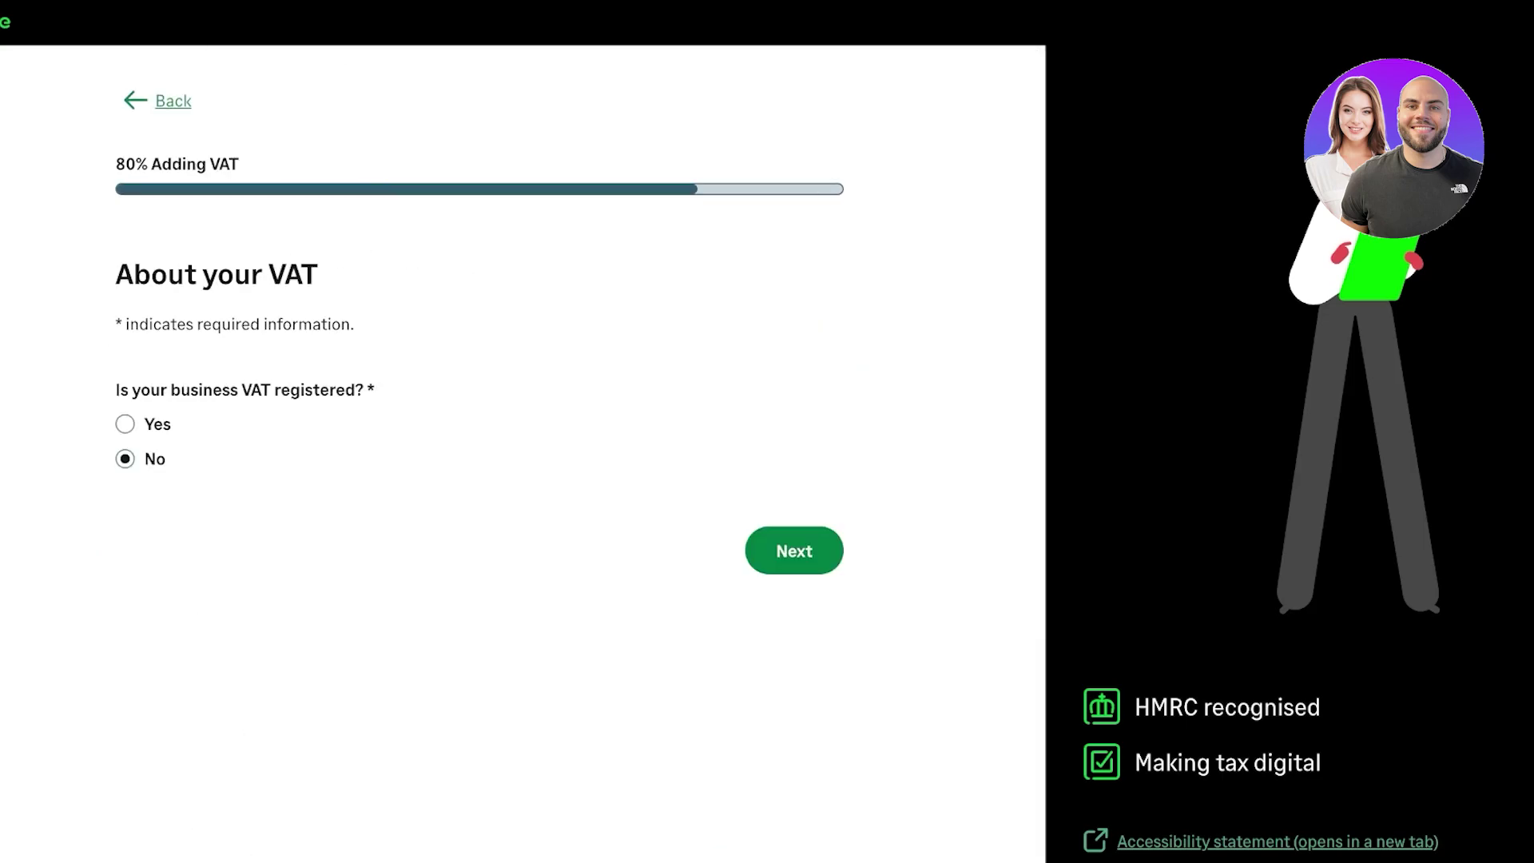
# - Answer No to VAT registration, review the summary and go to the dashboard
pyautogui.press('Return')
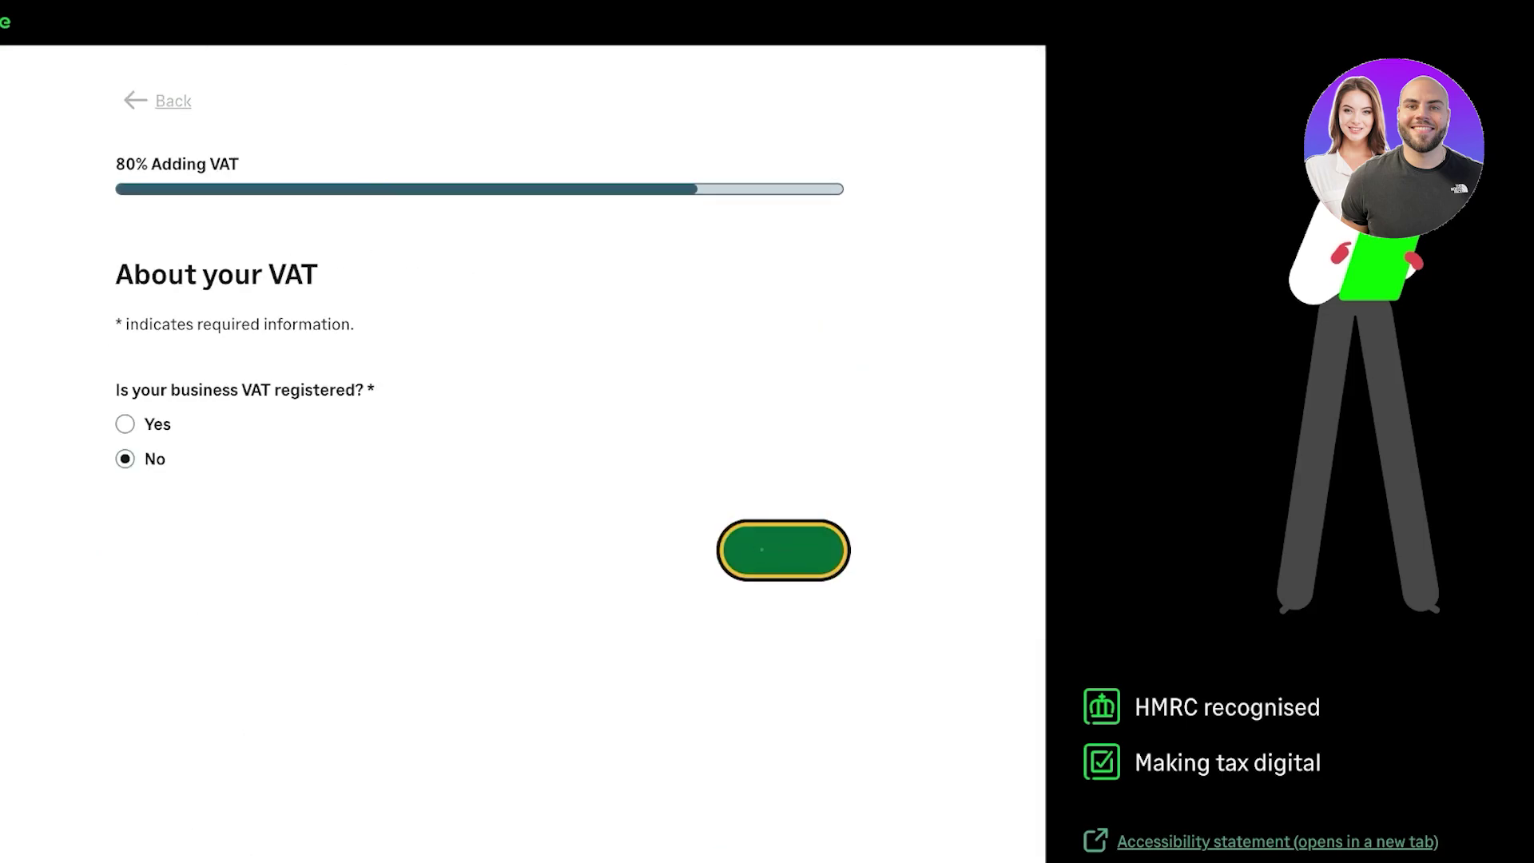
pyautogui.scroll(-5, 511, 447)
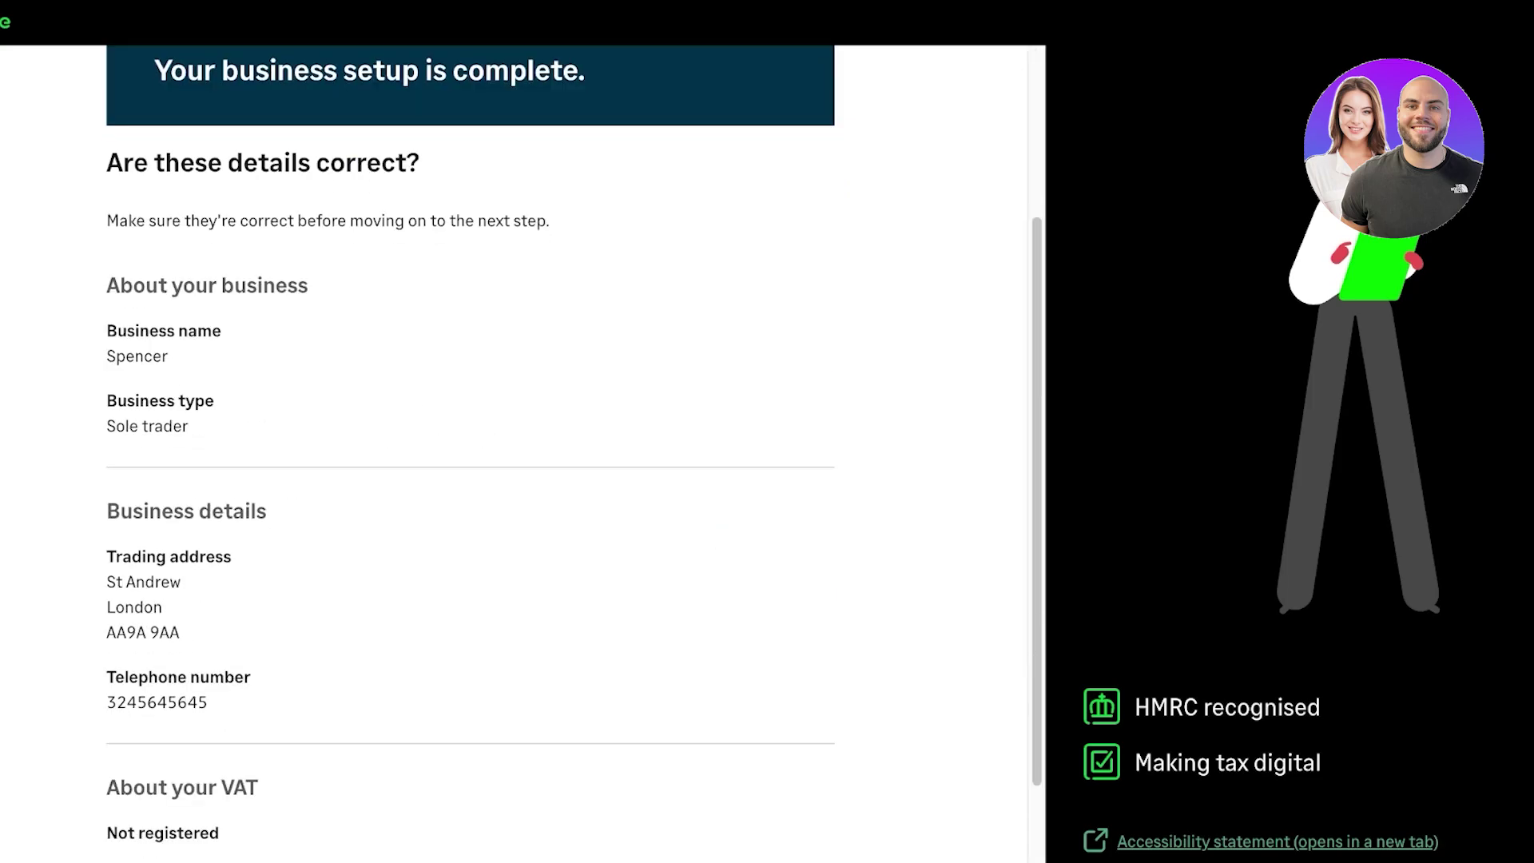
pyautogui.press('Return')
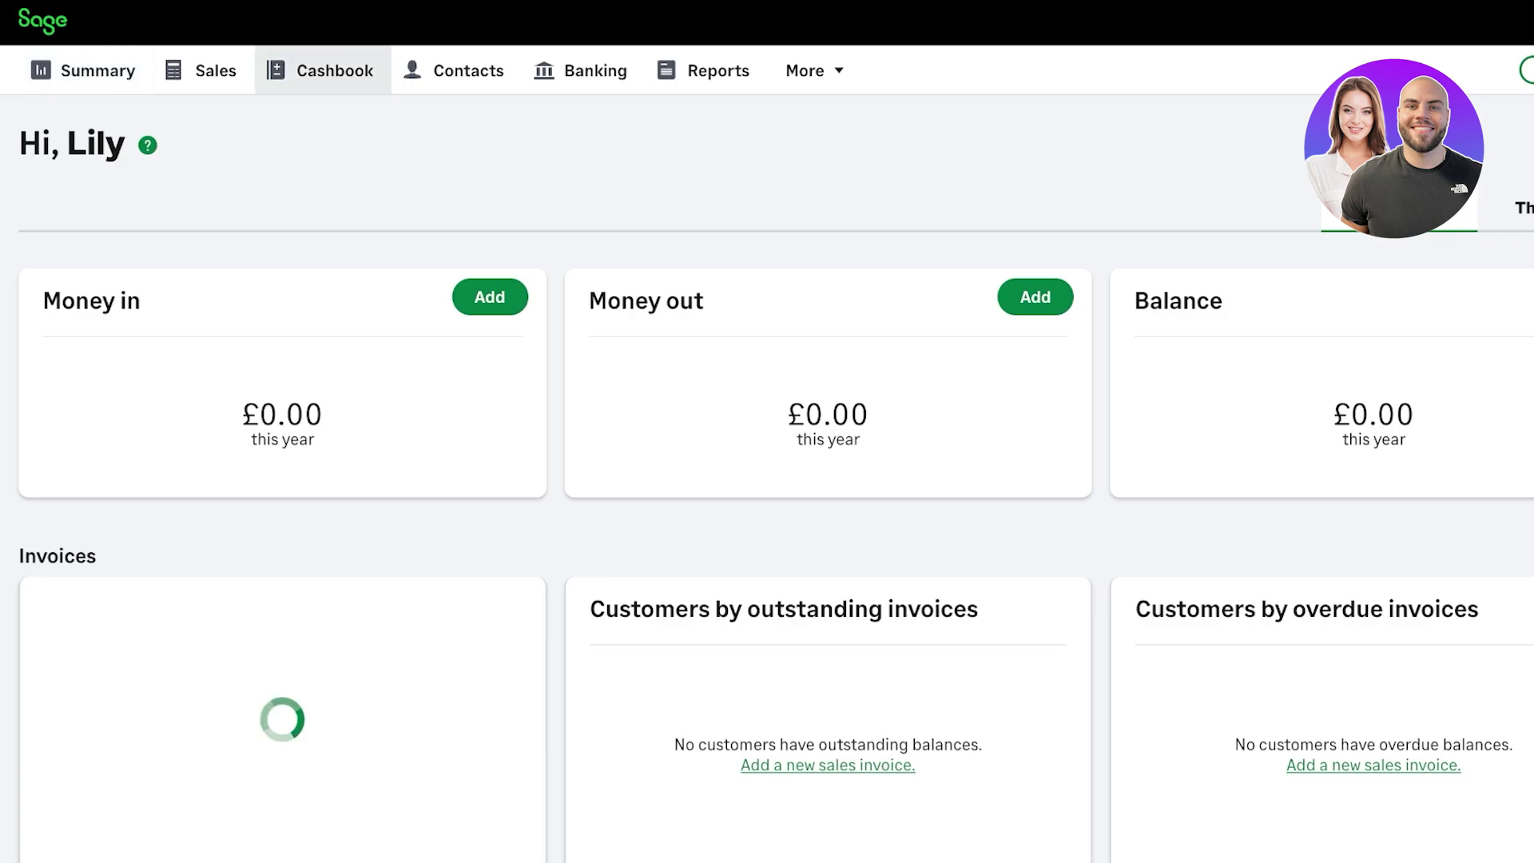
# - Check the More menu and the empty Summary dashboard's Invoices and Banking cards at £0.00
pyautogui.click(812, 70)
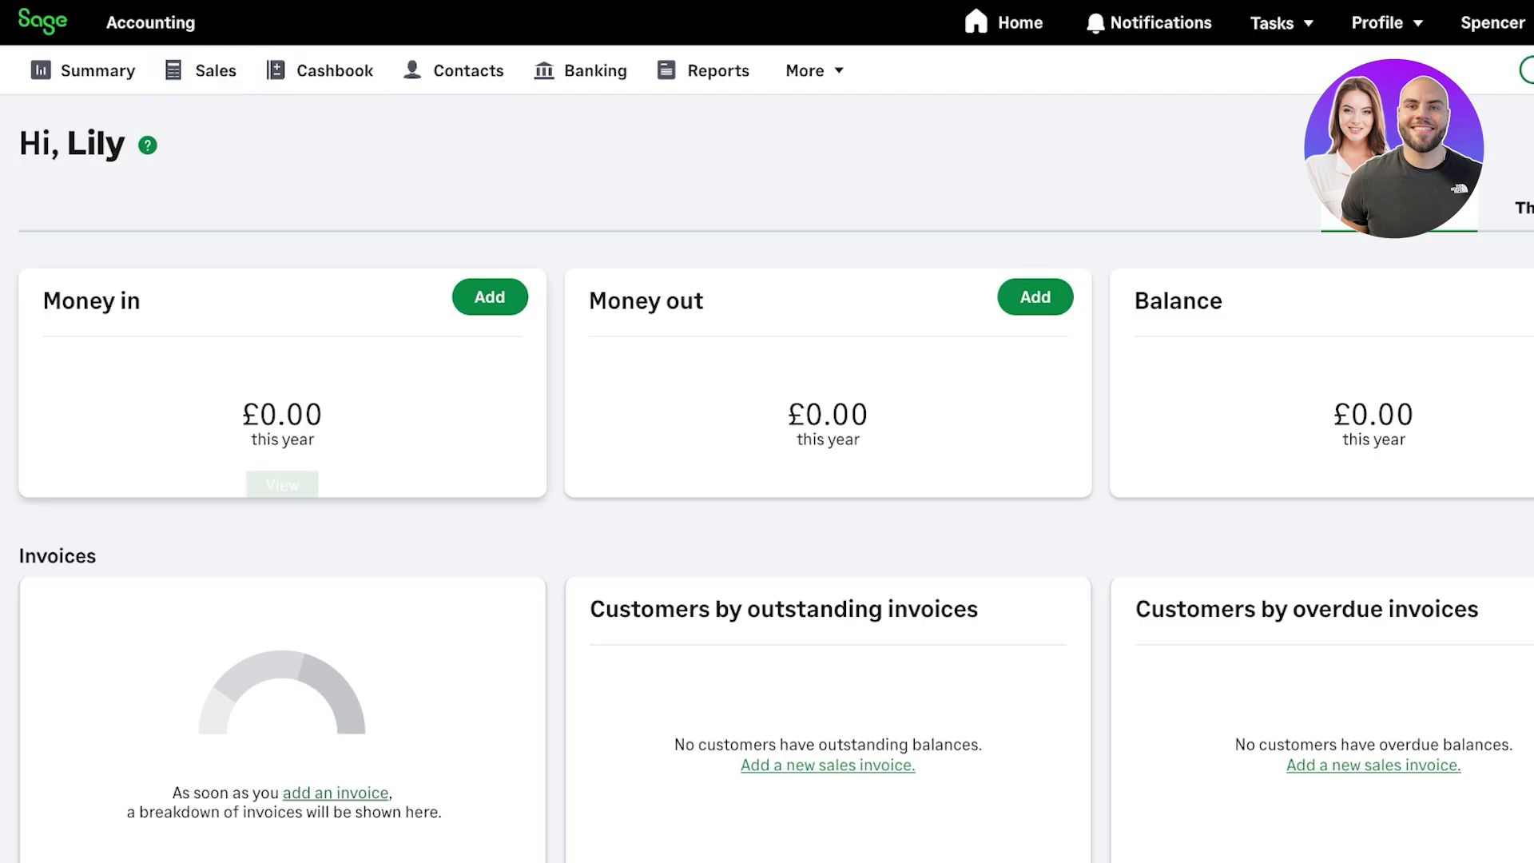
pyautogui.scroll(-6, 828, 432)
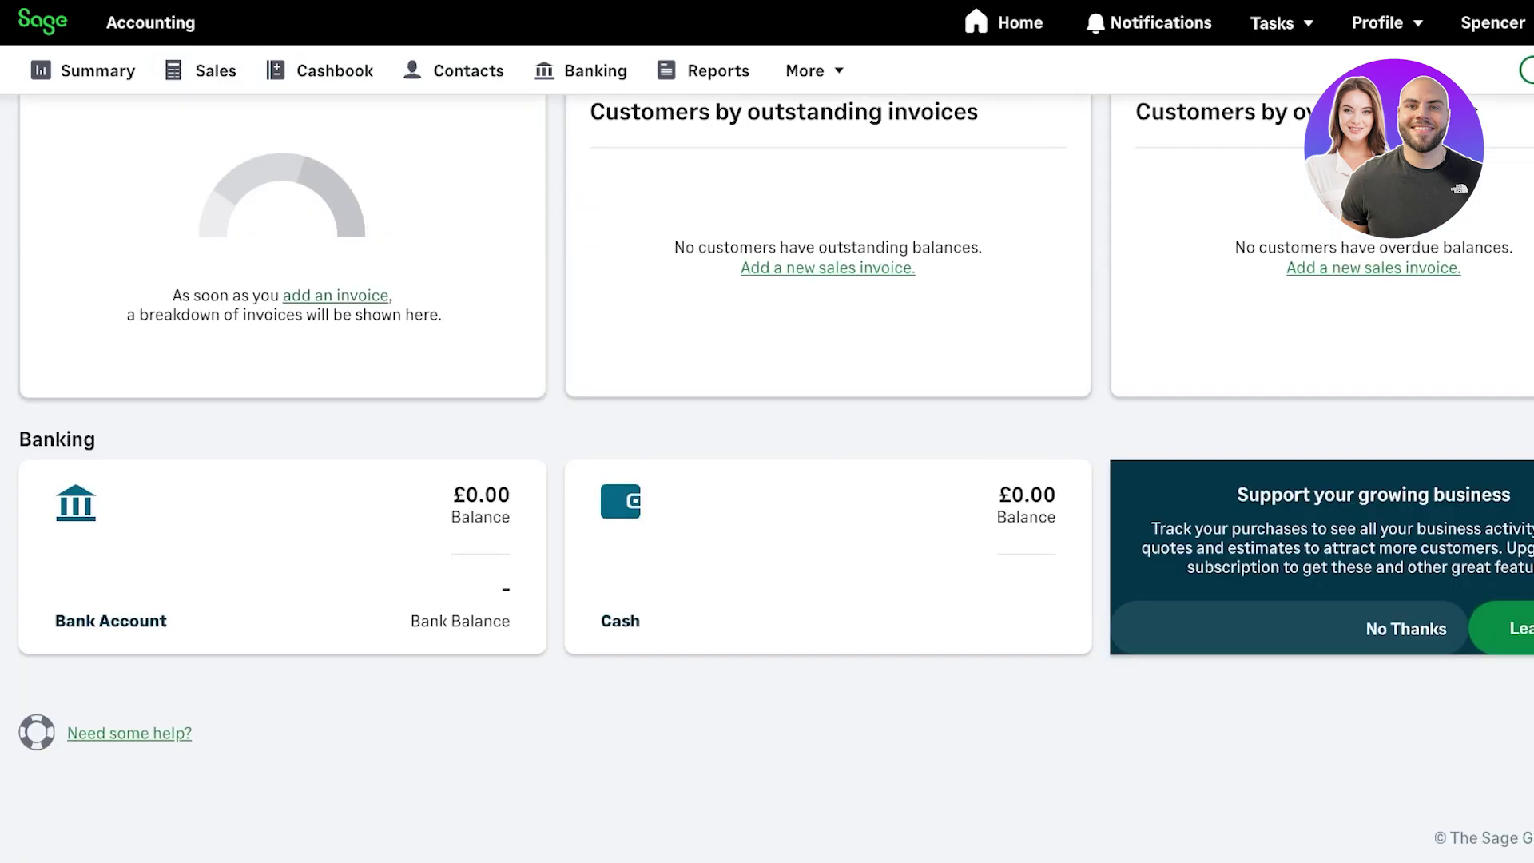
pyautogui.scroll(2, 827, 431)
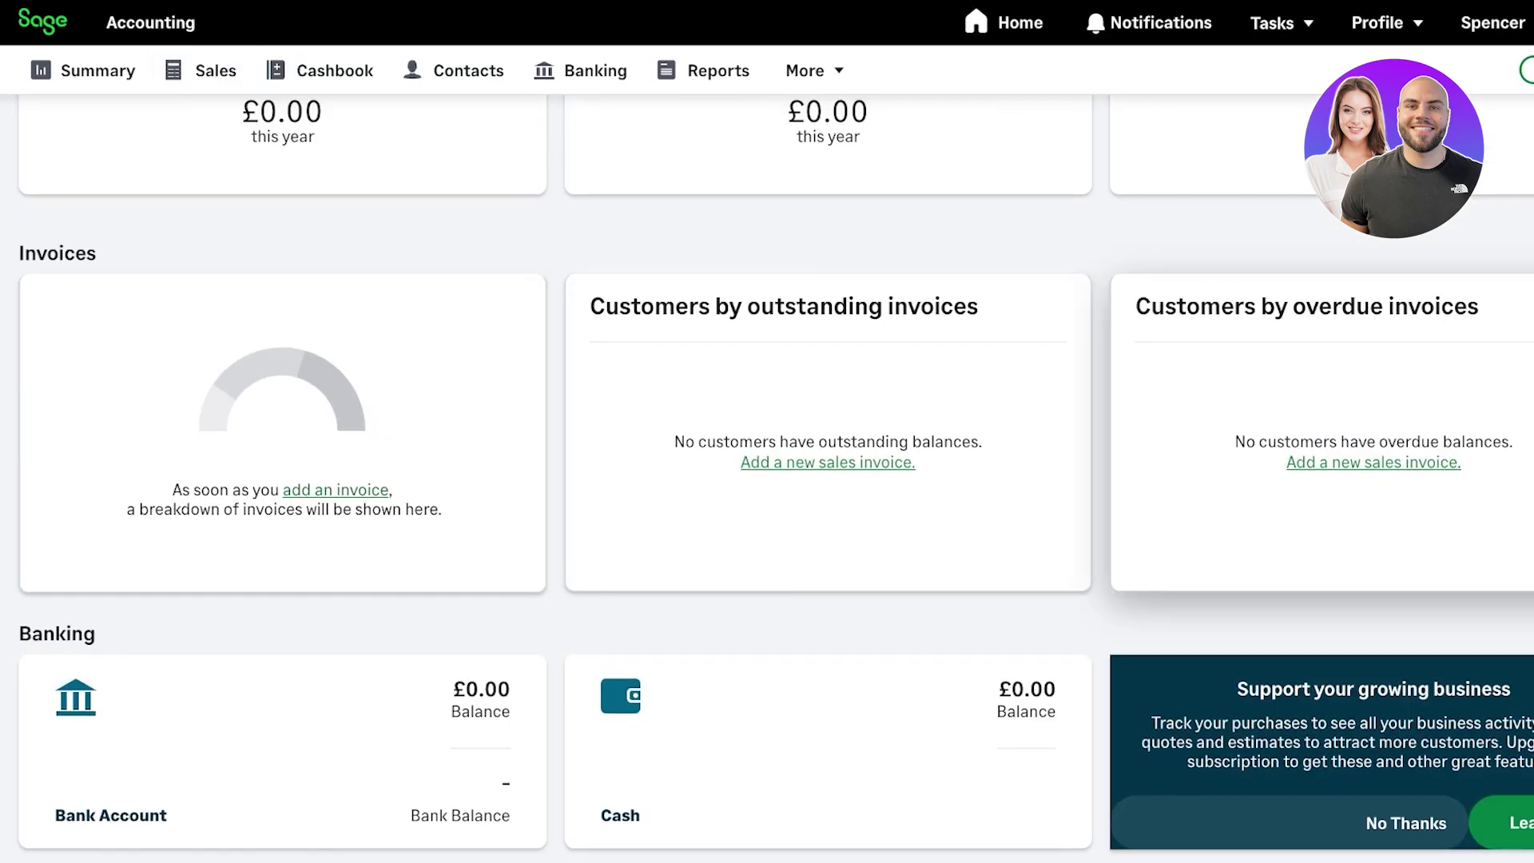
pyautogui.scroll(4, 767, 479)
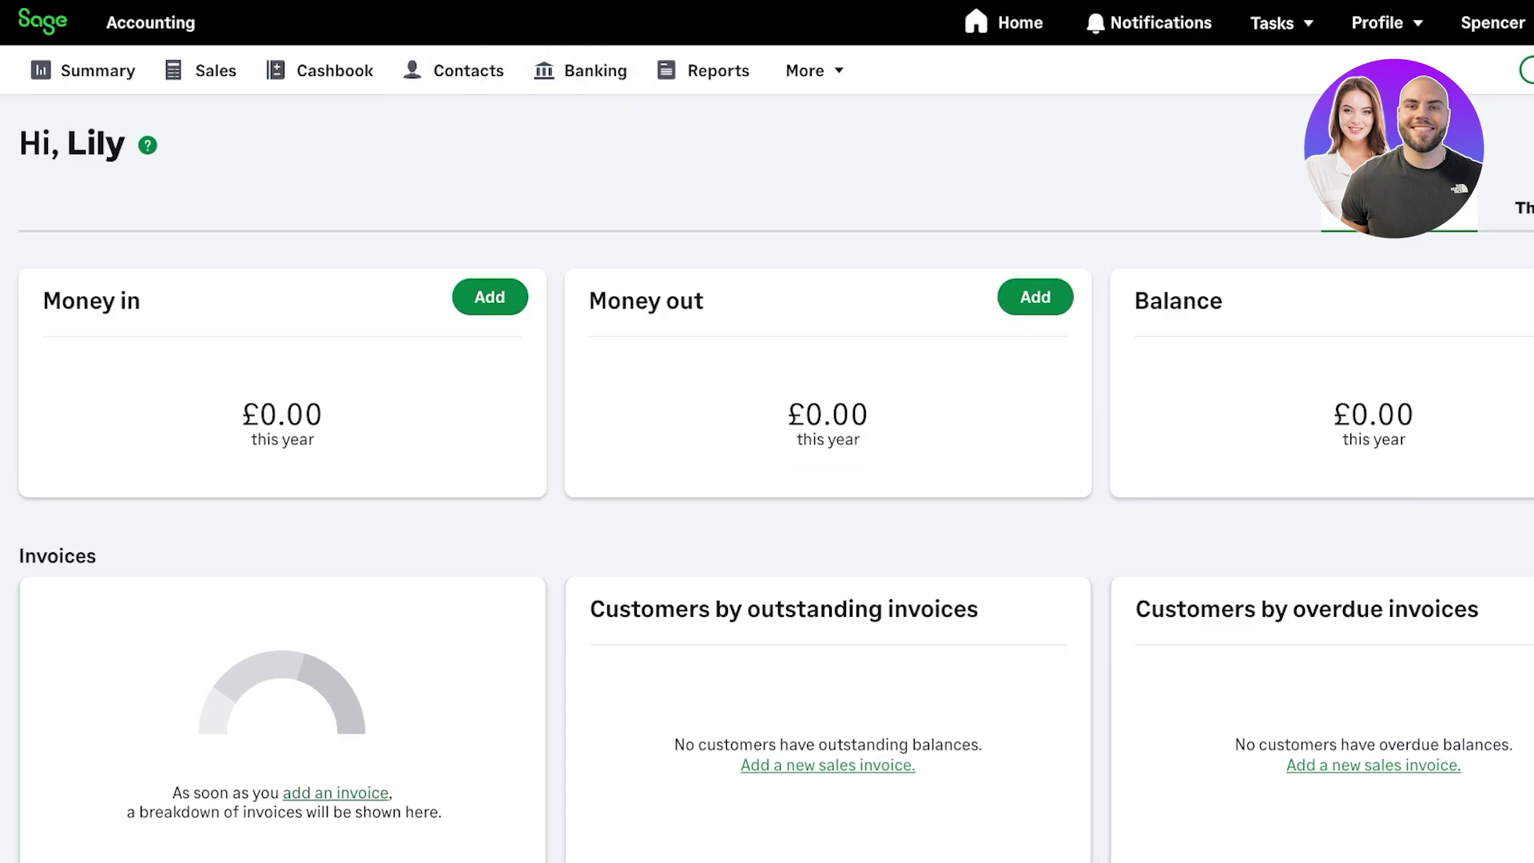
pyautogui.click(811, 70)
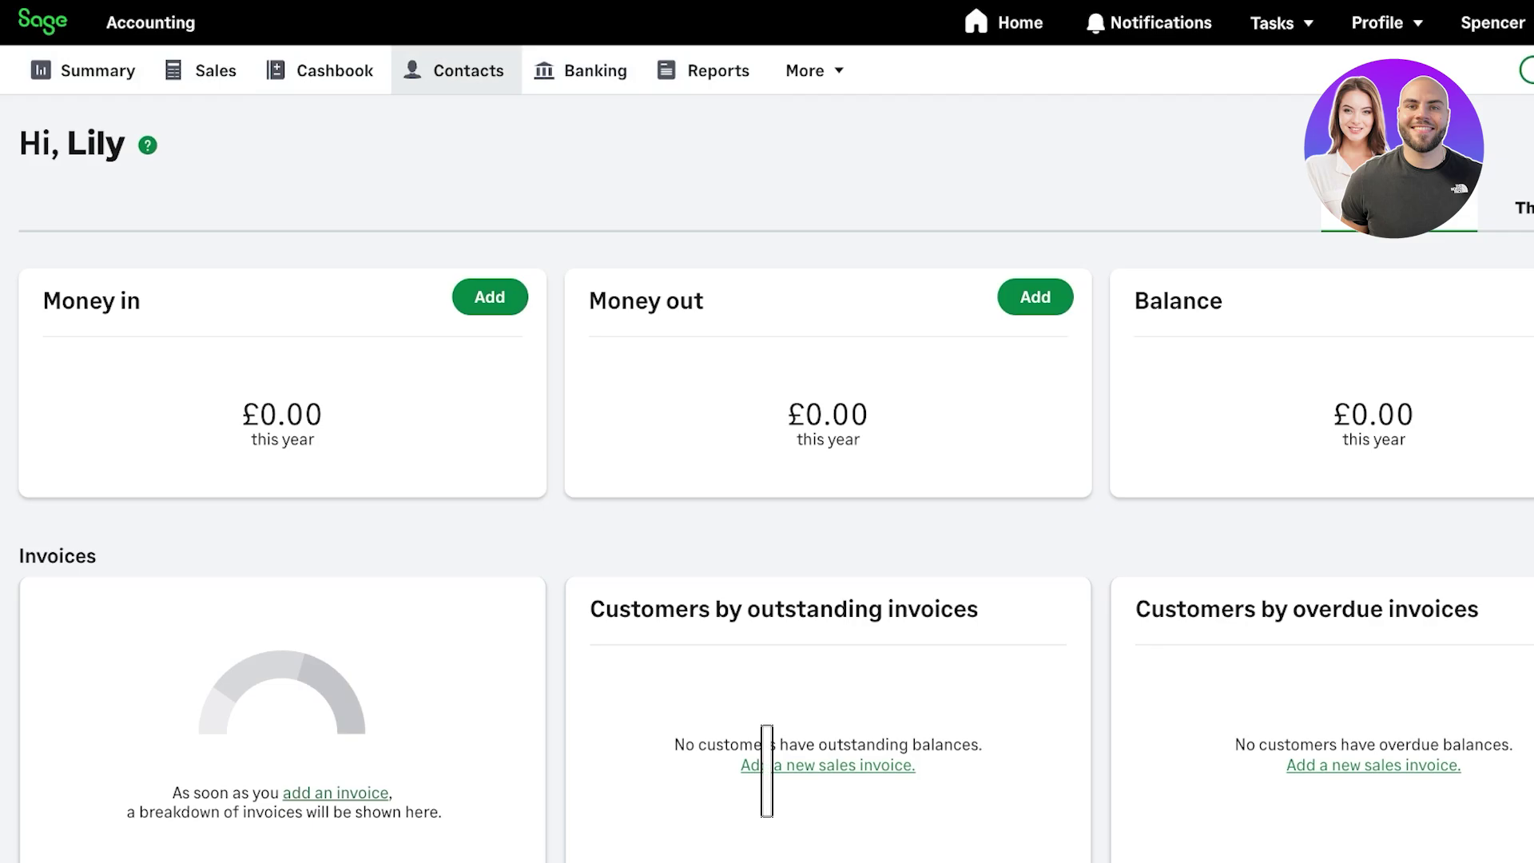
# - Go to Contacts, browse the New Customer and New Supplier option menus, then start a New Customer
pyautogui.click(456, 71)
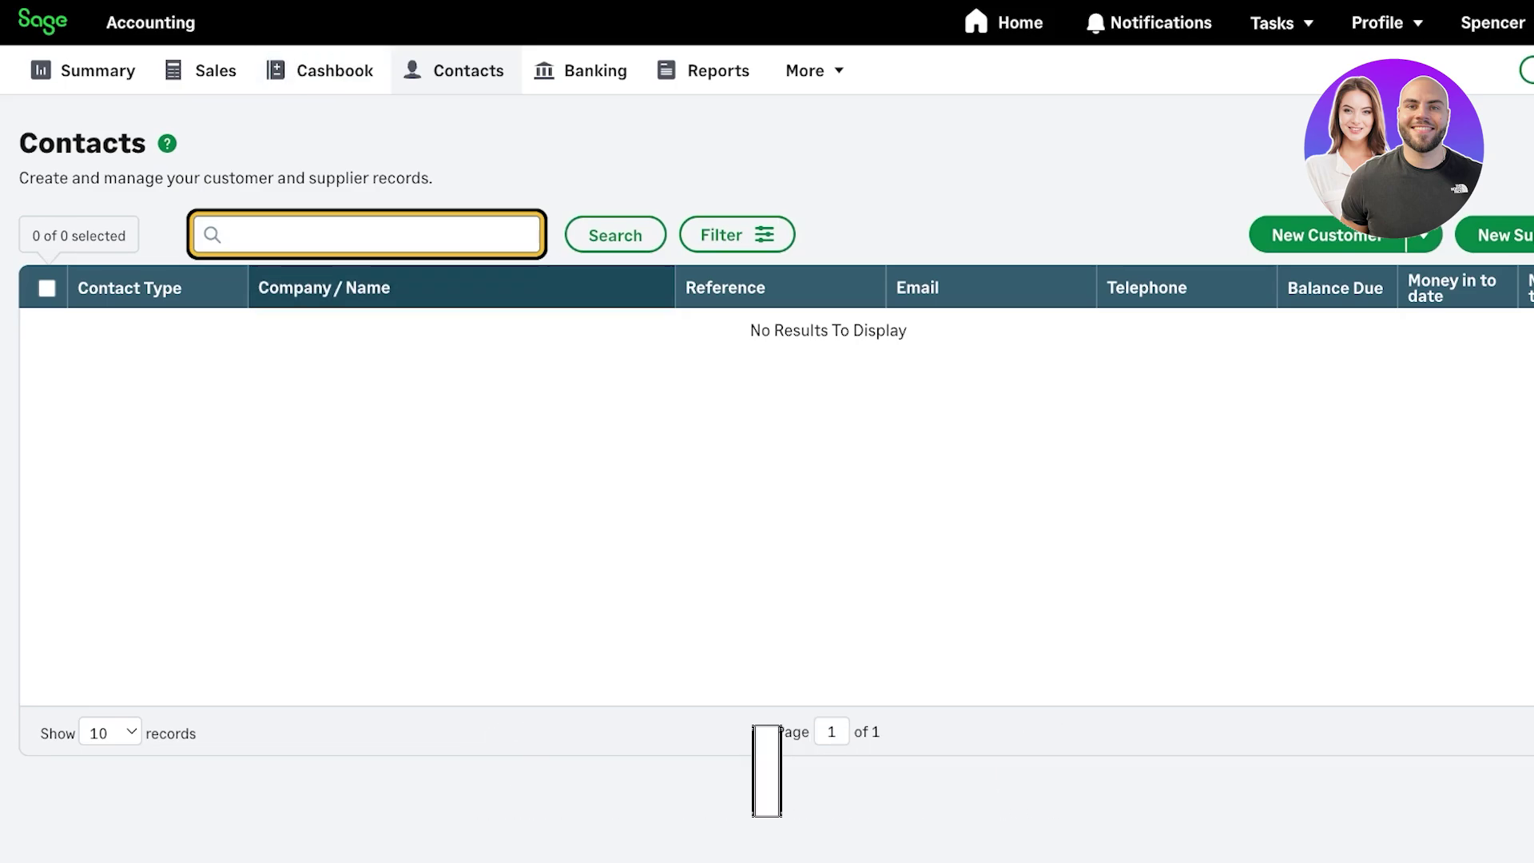
pyautogui.click(1496, 234)
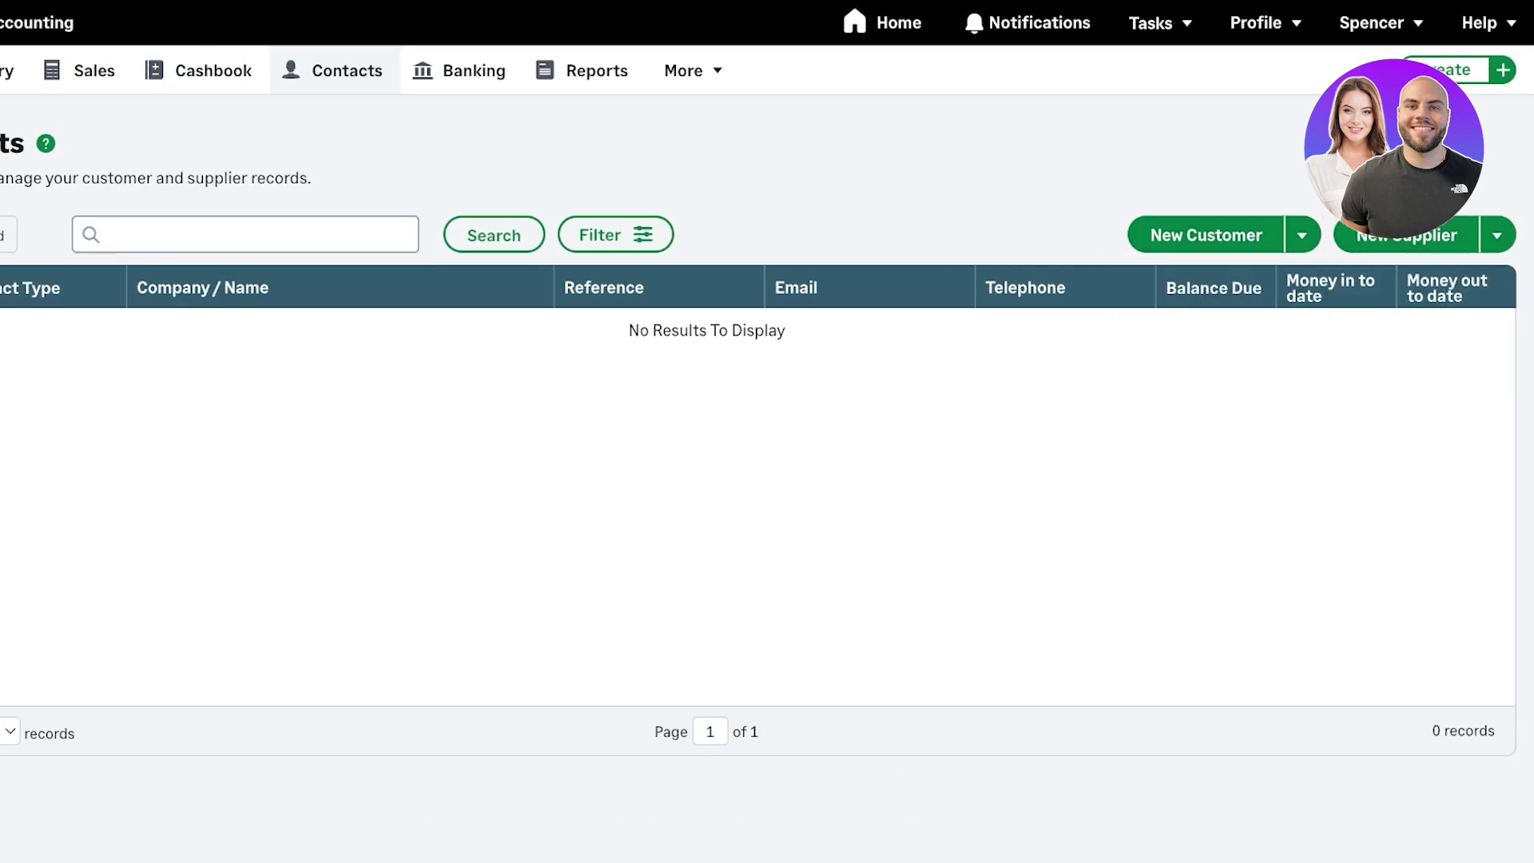
pyautogui.click(1301, 234)
pyautogui.press('Escape')
pyautogui.press('Return')
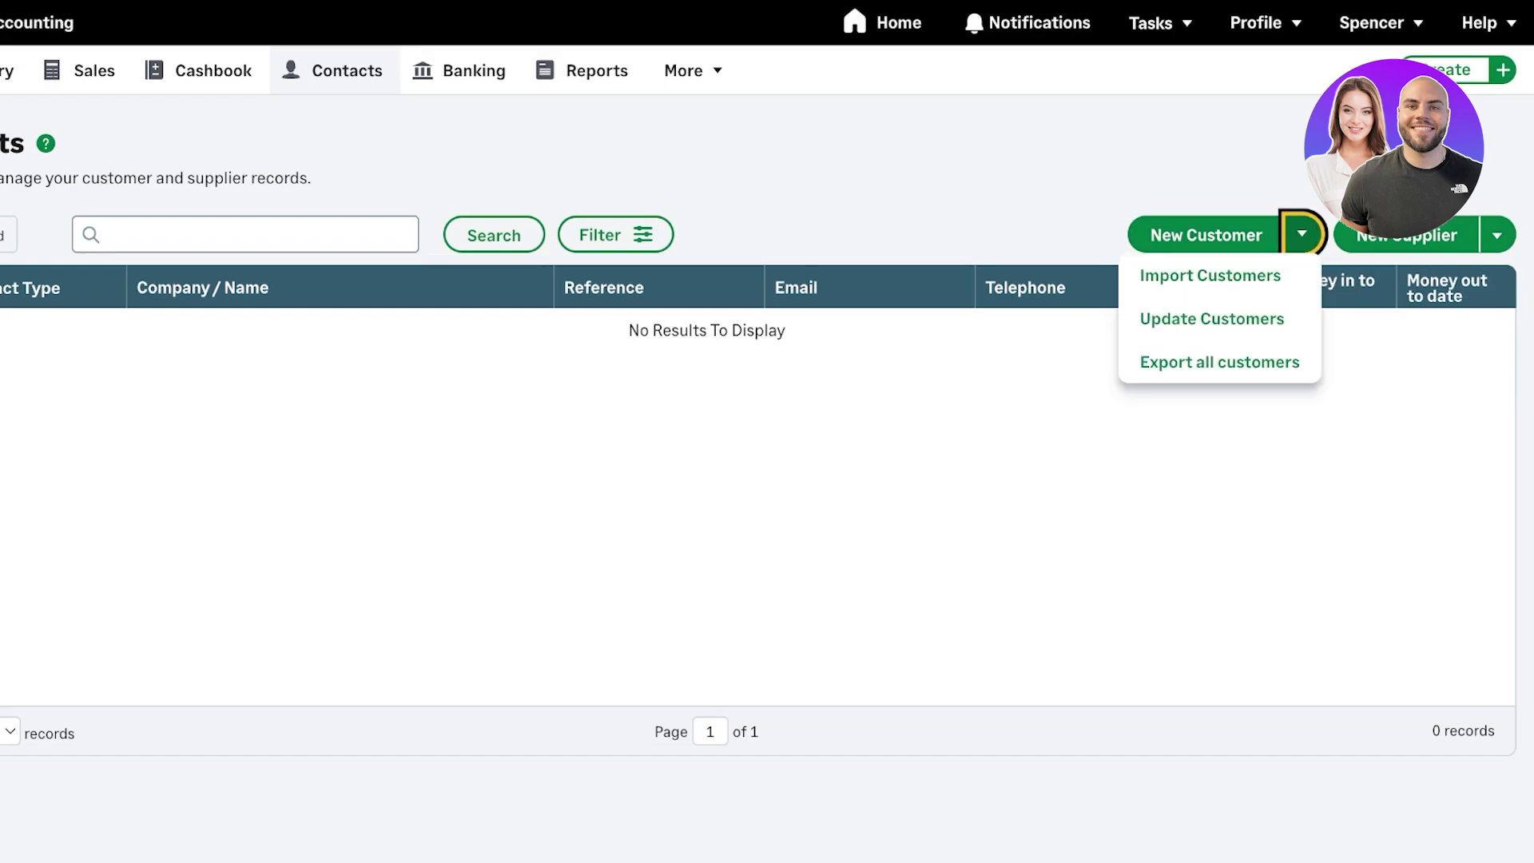
pyautogui.press('Down')
pyautogui.press('Down')
pyautogui.press('Down')
pyautogui.press('Right')
pyautogui.press('Escape')
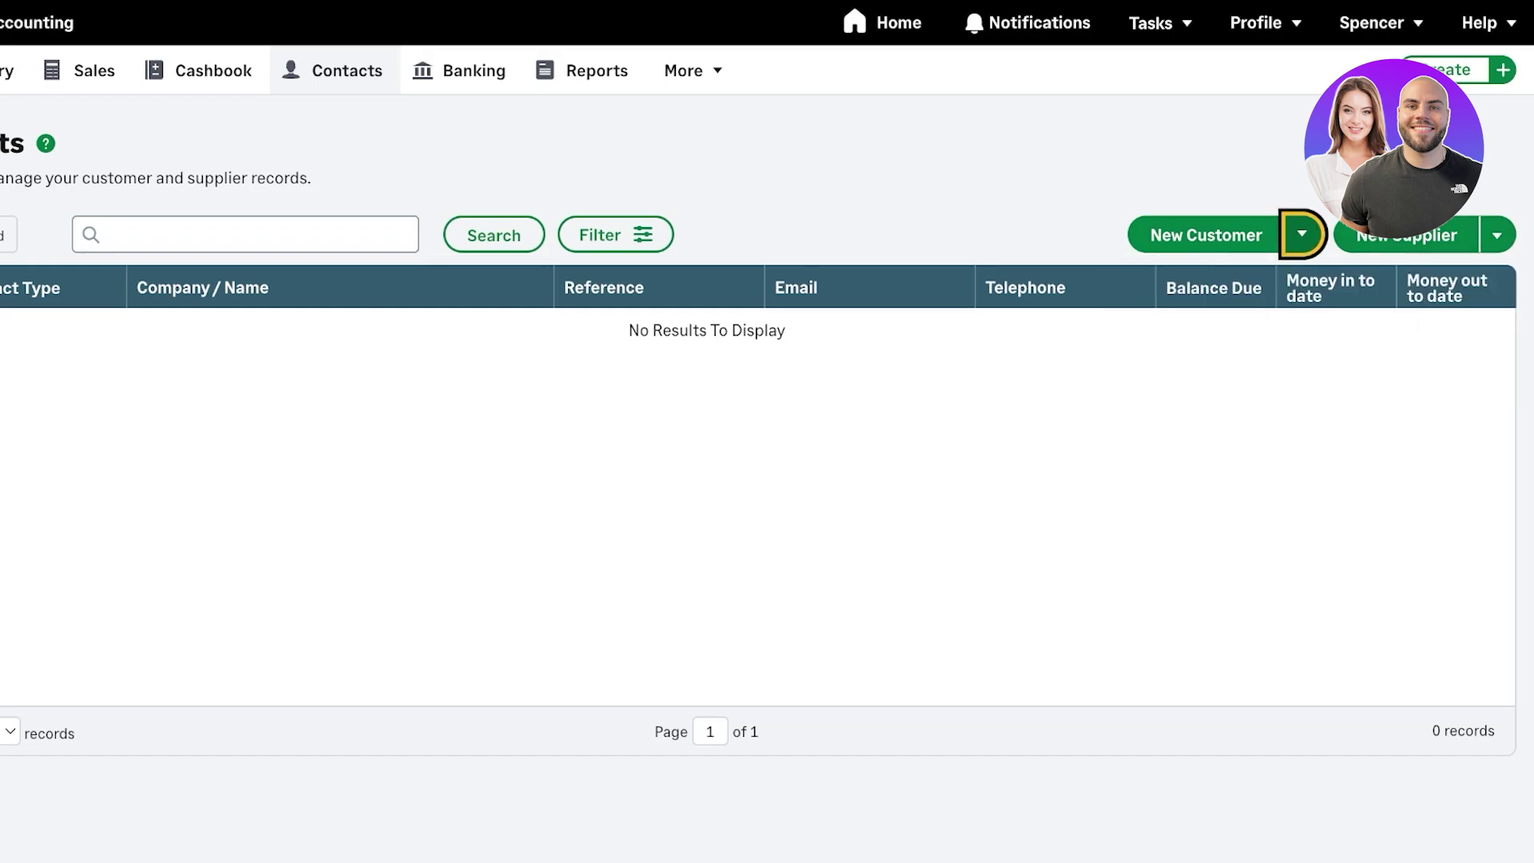
pyautogui.hotkey('shift', 'Tab')
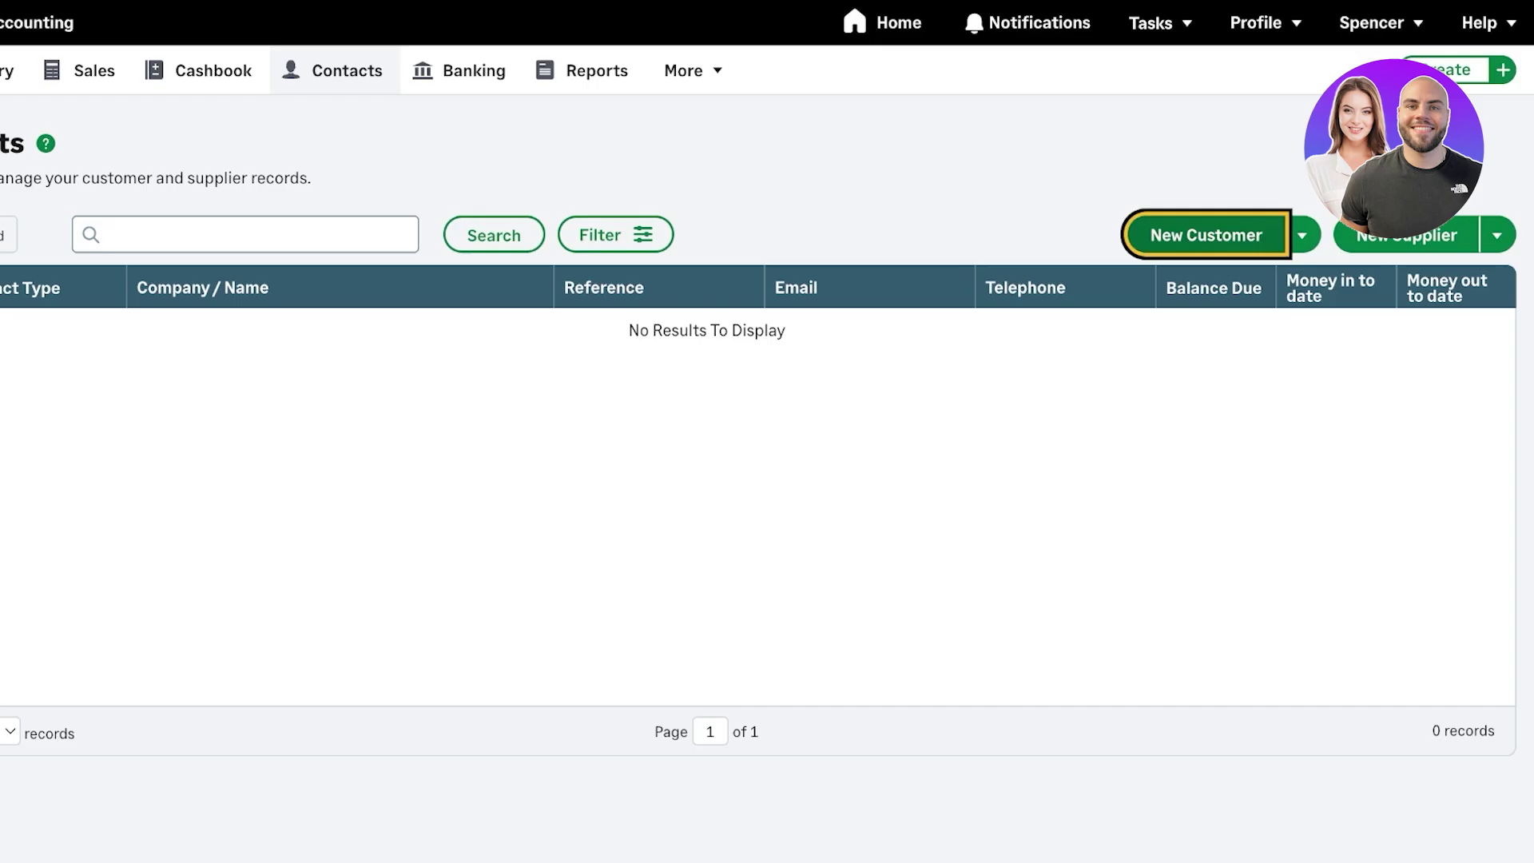
pyautogui.press('Return')
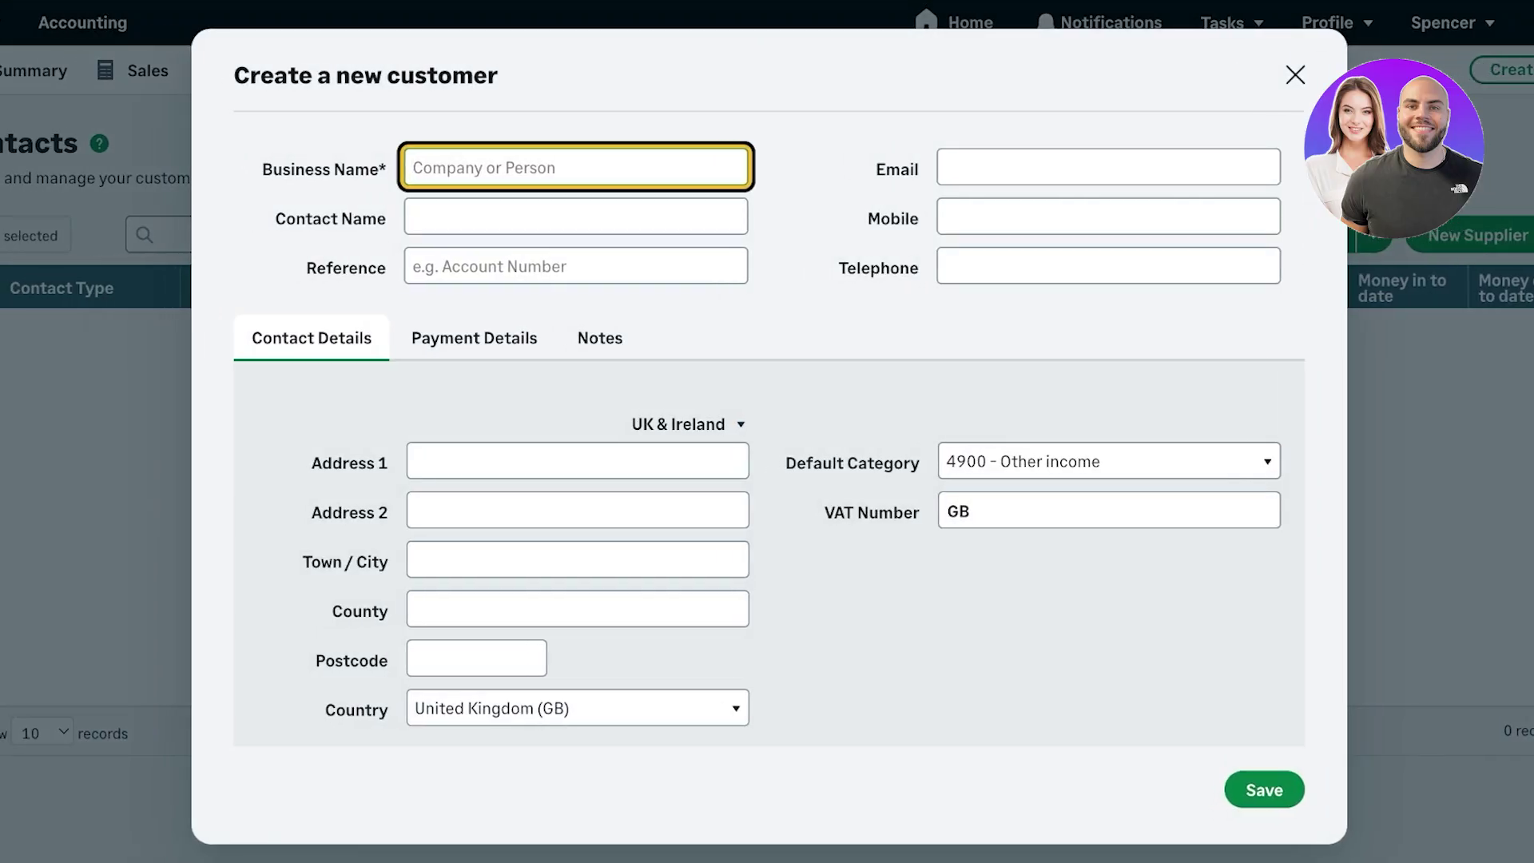
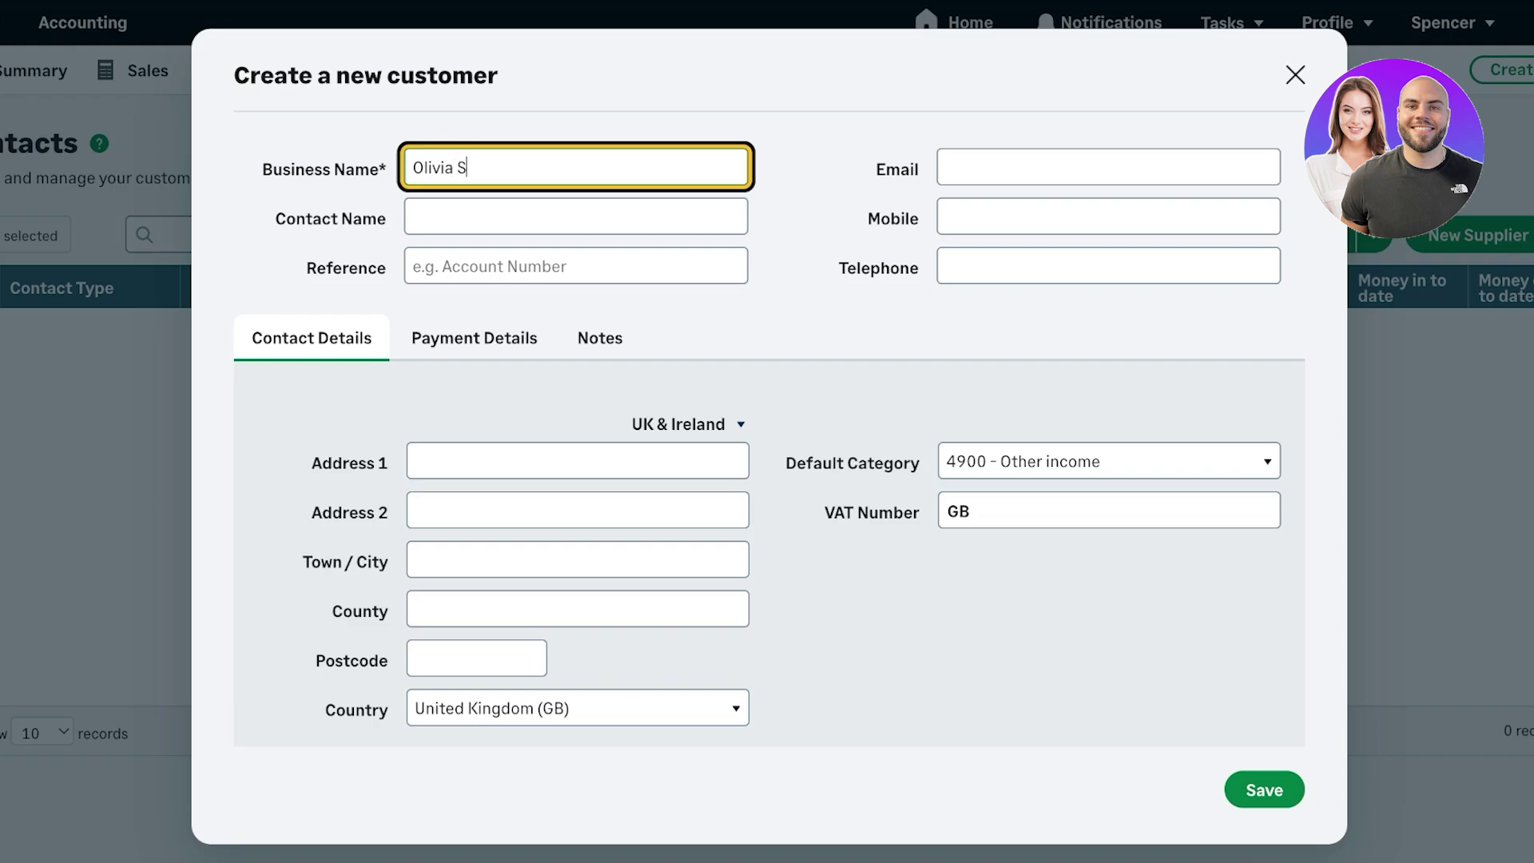
# - Enter the customer's business name, contact name and e-mail, check Payment Details and Notes, and save
pyautogui.click(575, 217)
pyautogui.write('Olivia')
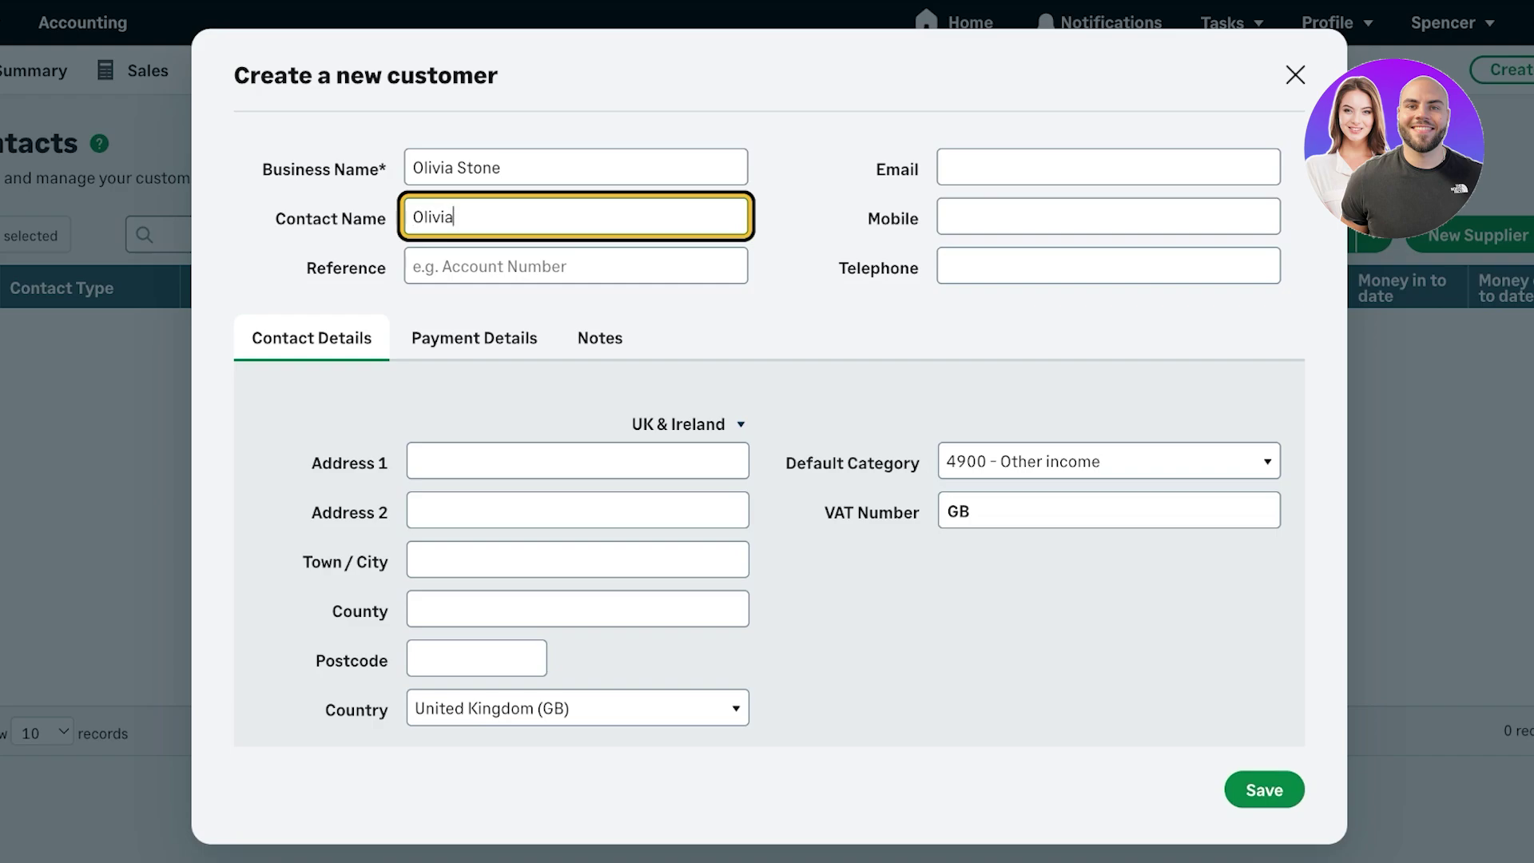
pyautogui.click(1108, 167)
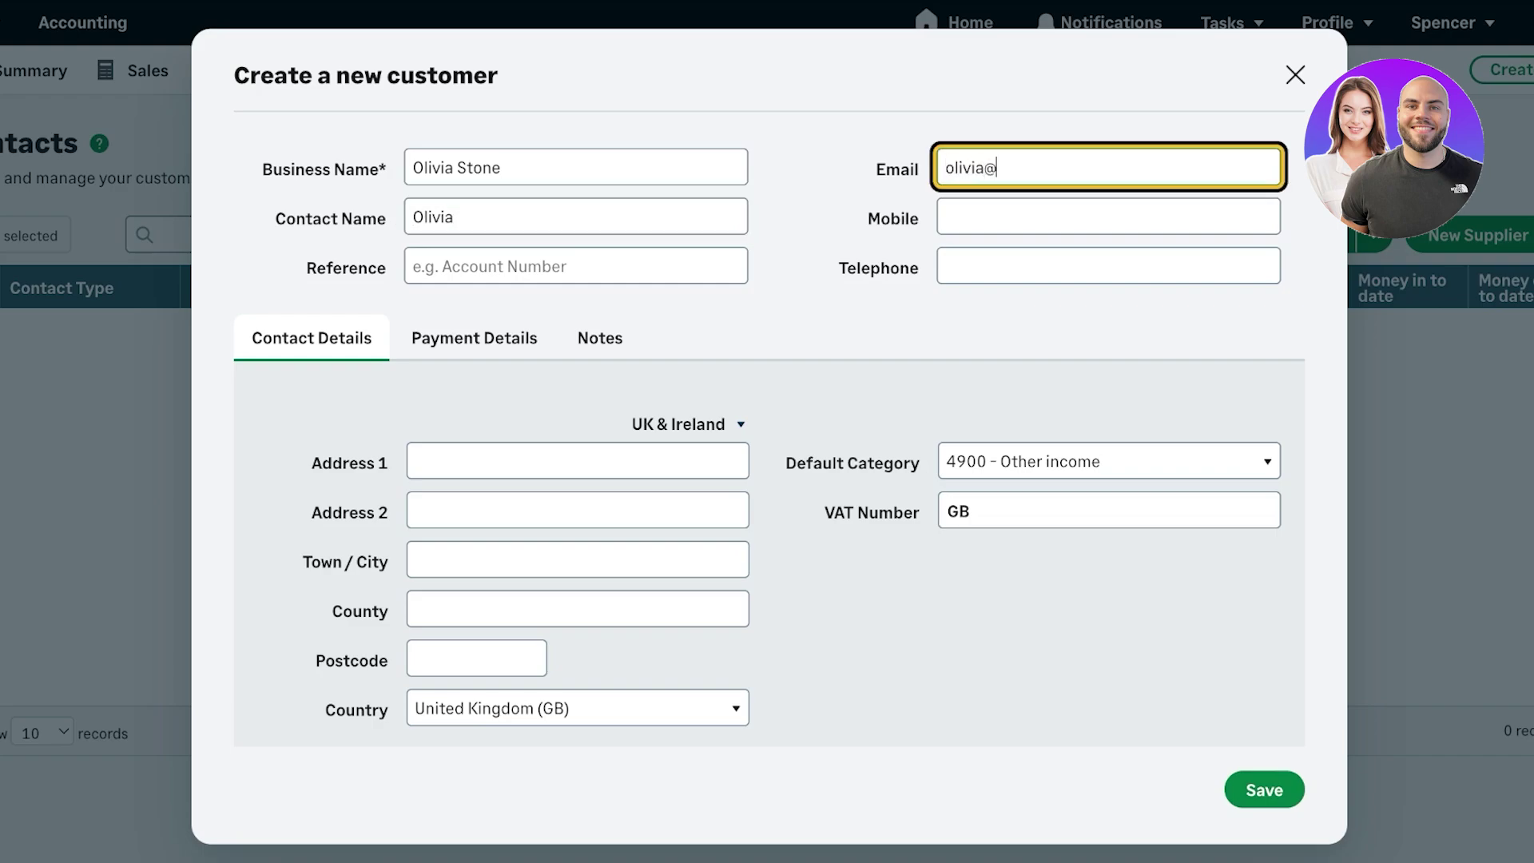
pyautogui.click(474, 338)
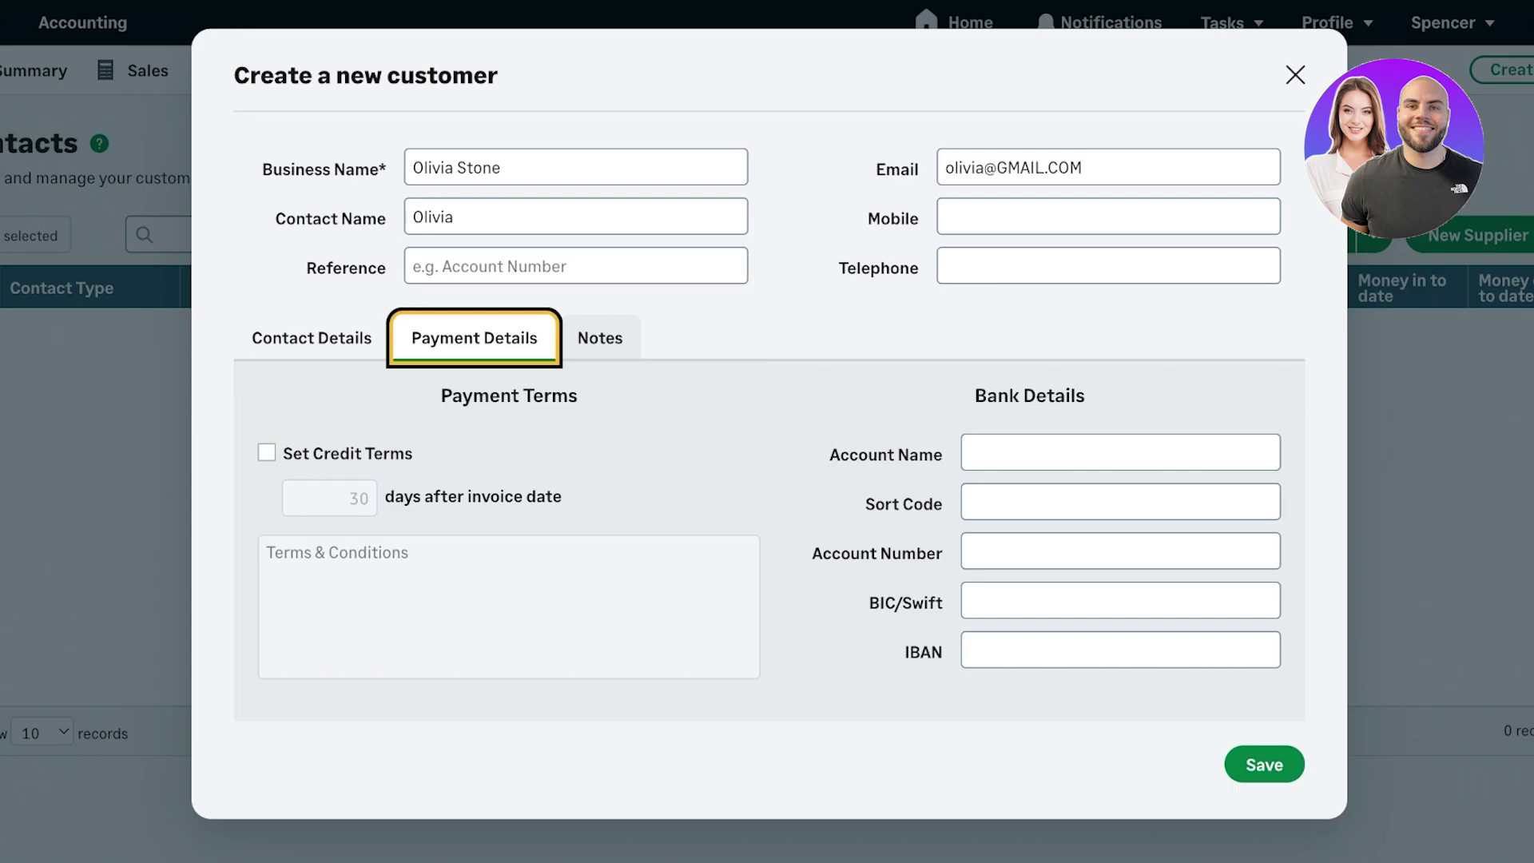
pyautogui.click(600, 338)
pyautogui.click(1264, 764)
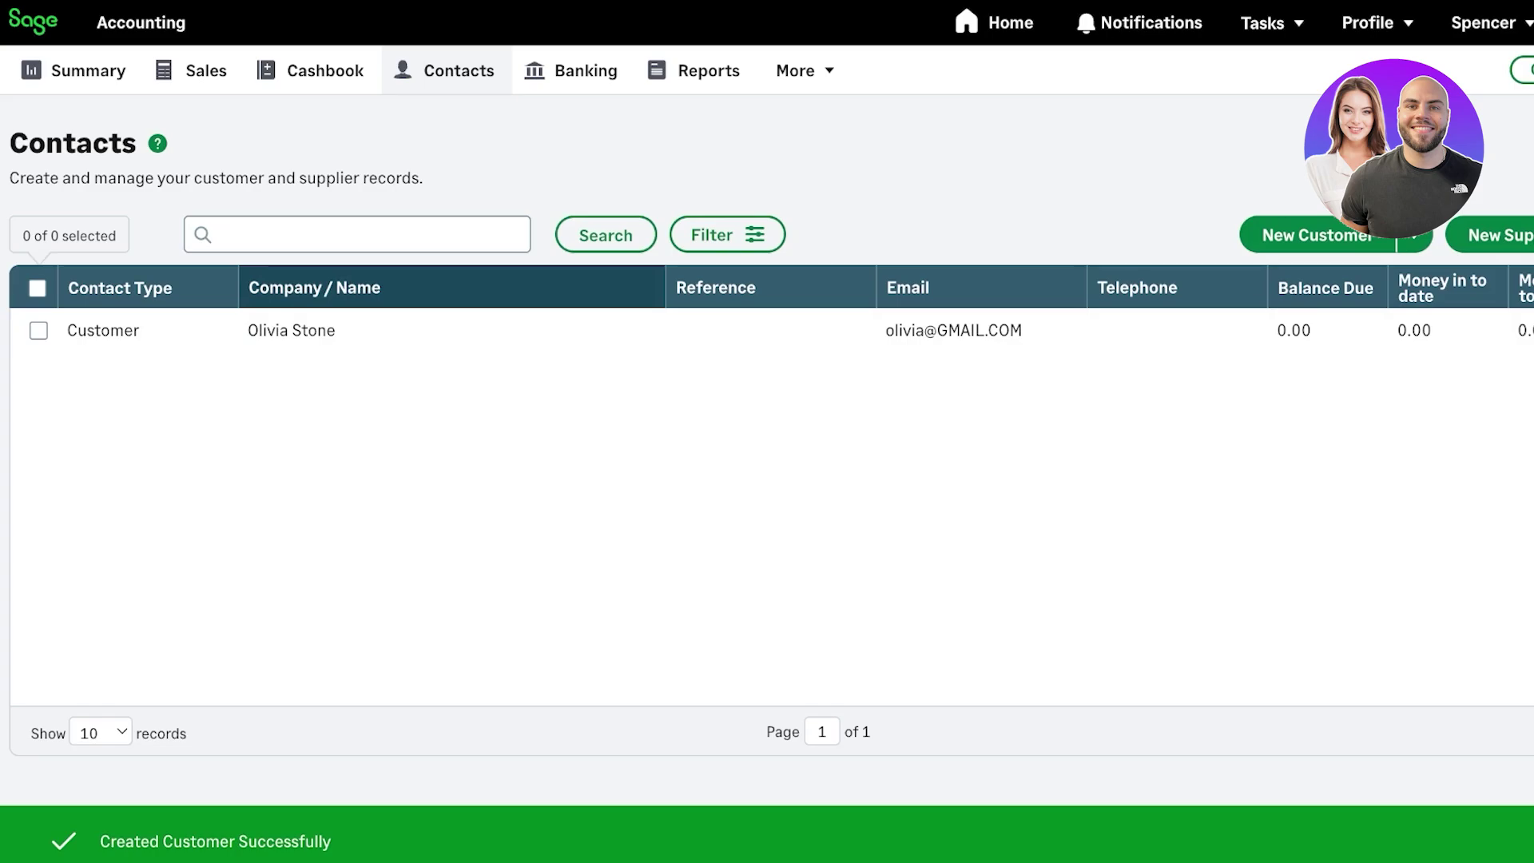
# - Create a new supplier with Business Name 'Meraki' and its contact person's name, and save it
pyautogui.press('Tab')
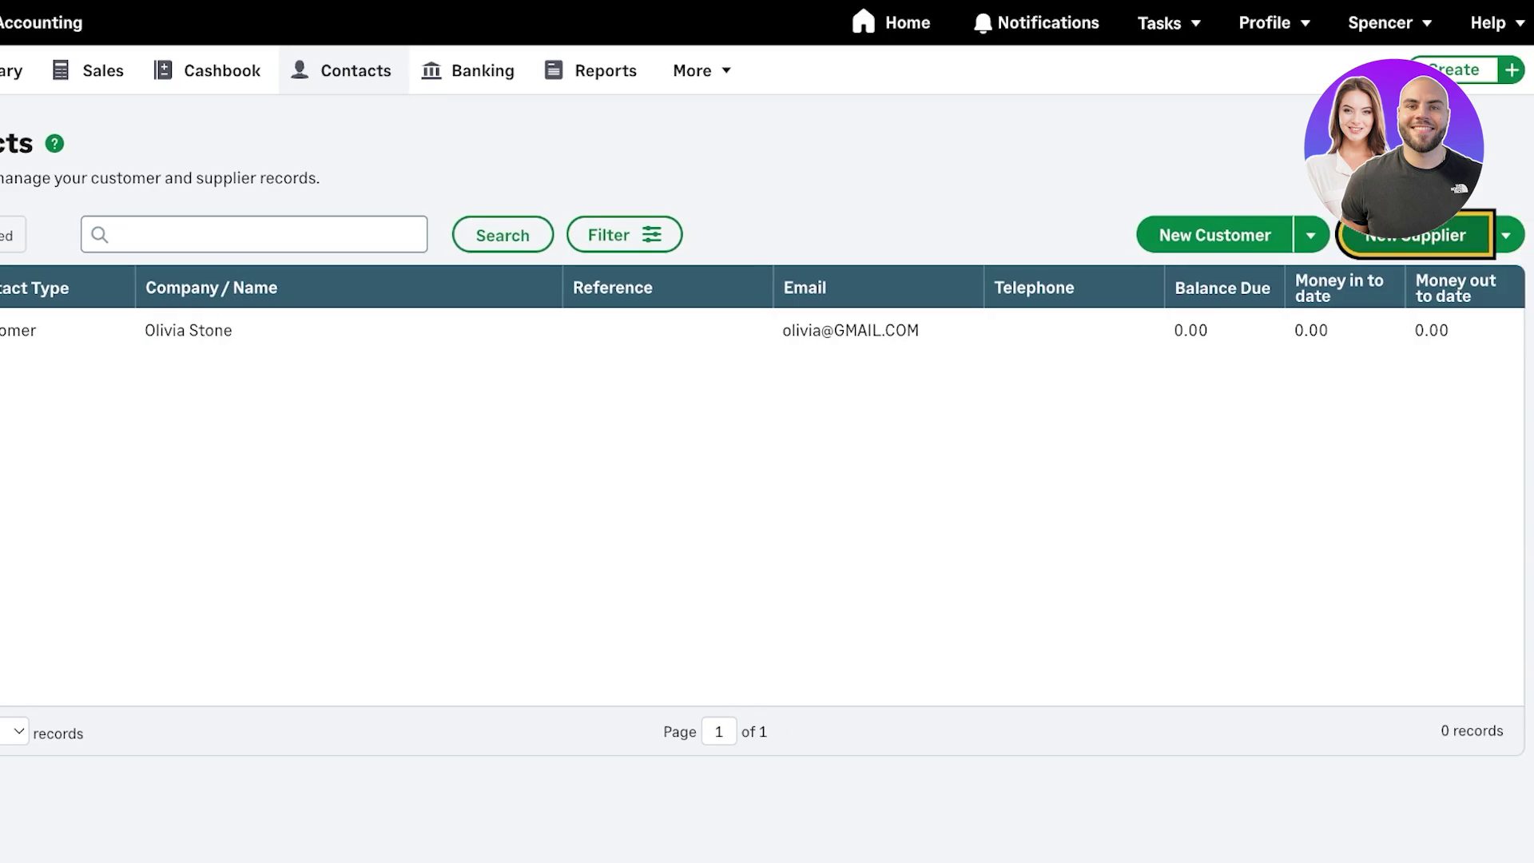
pyautogui.press('Return')
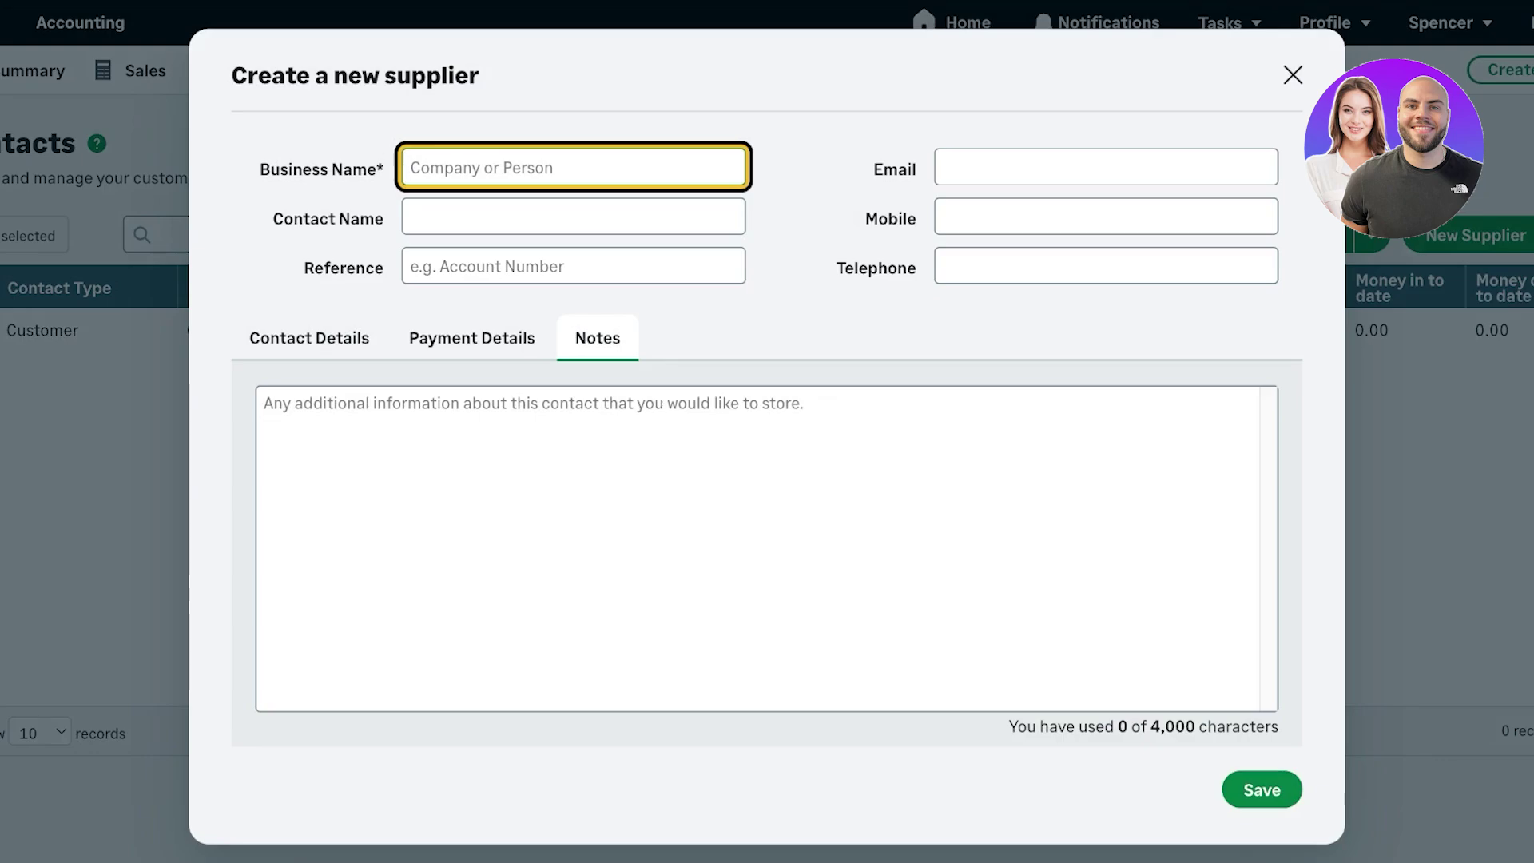
pyautogui.write('Meraki')
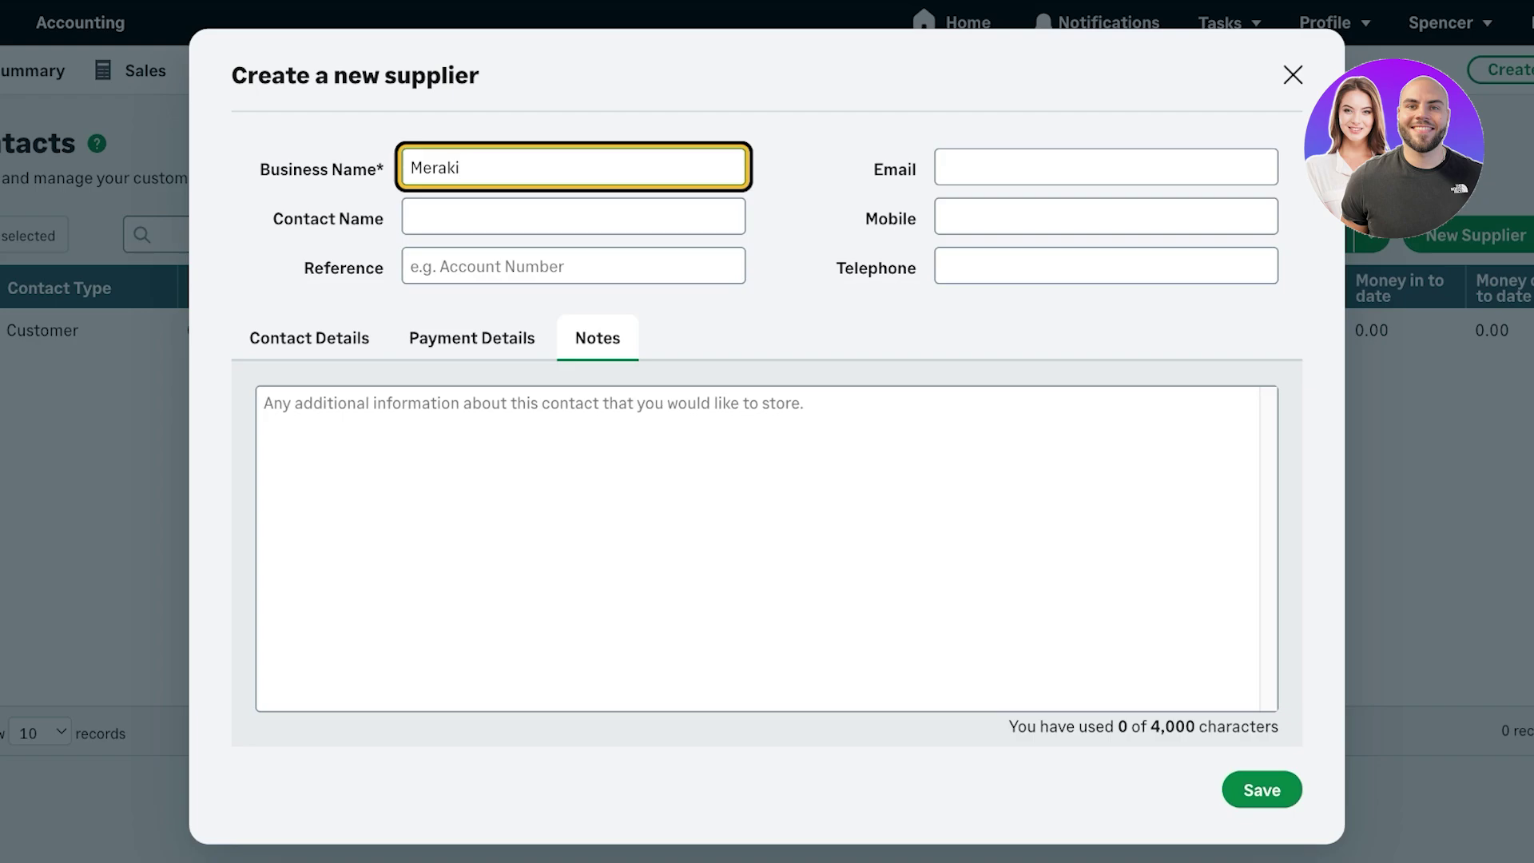
pyautogui.click(573, 215)
pyautogui.write('K')
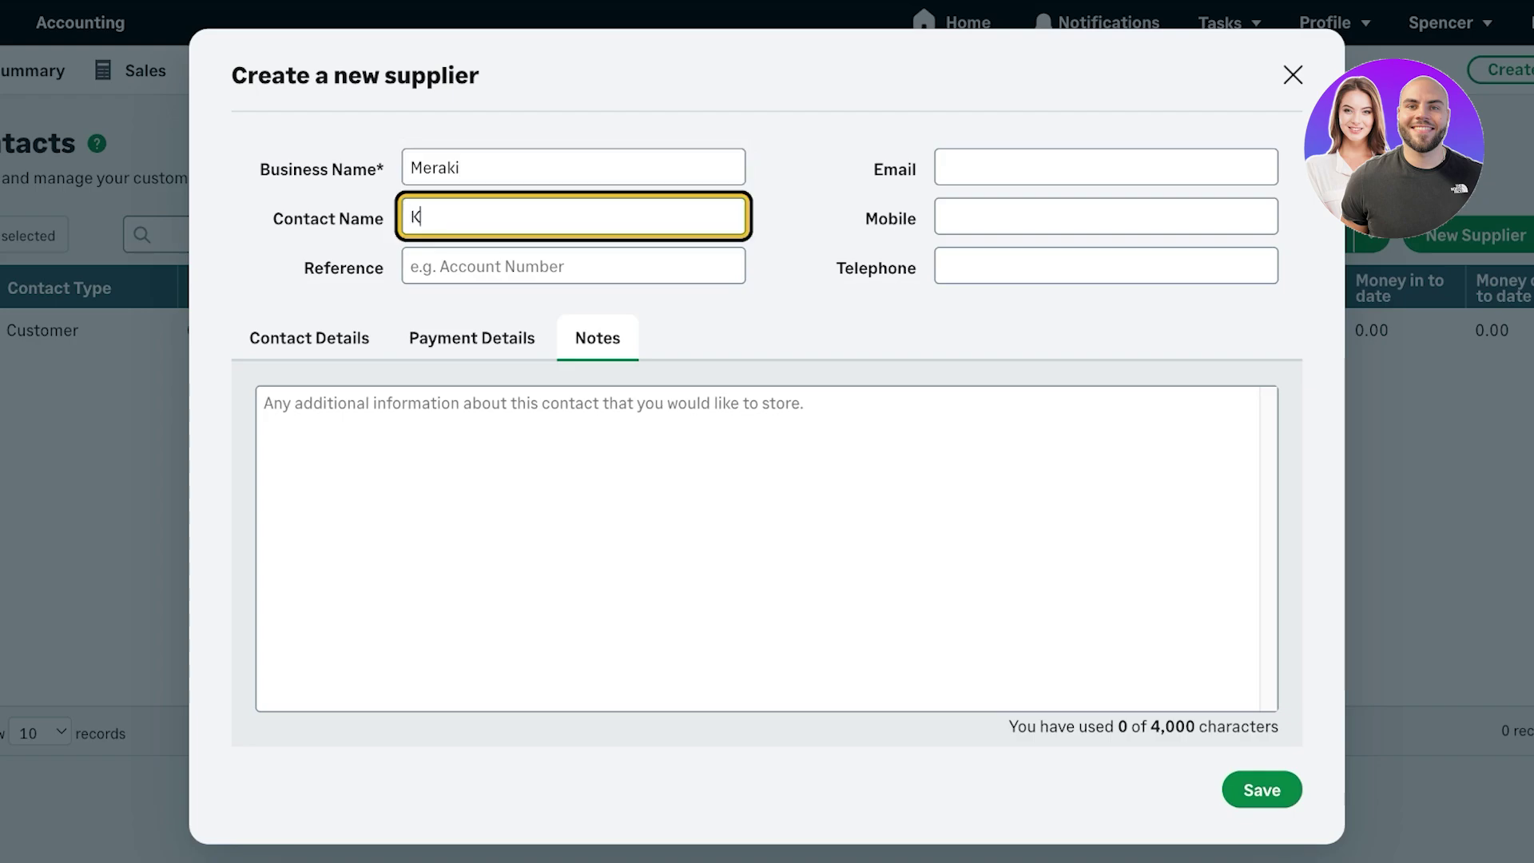
pyautogui.write('elcy')
pyautogui.click(573, 265)
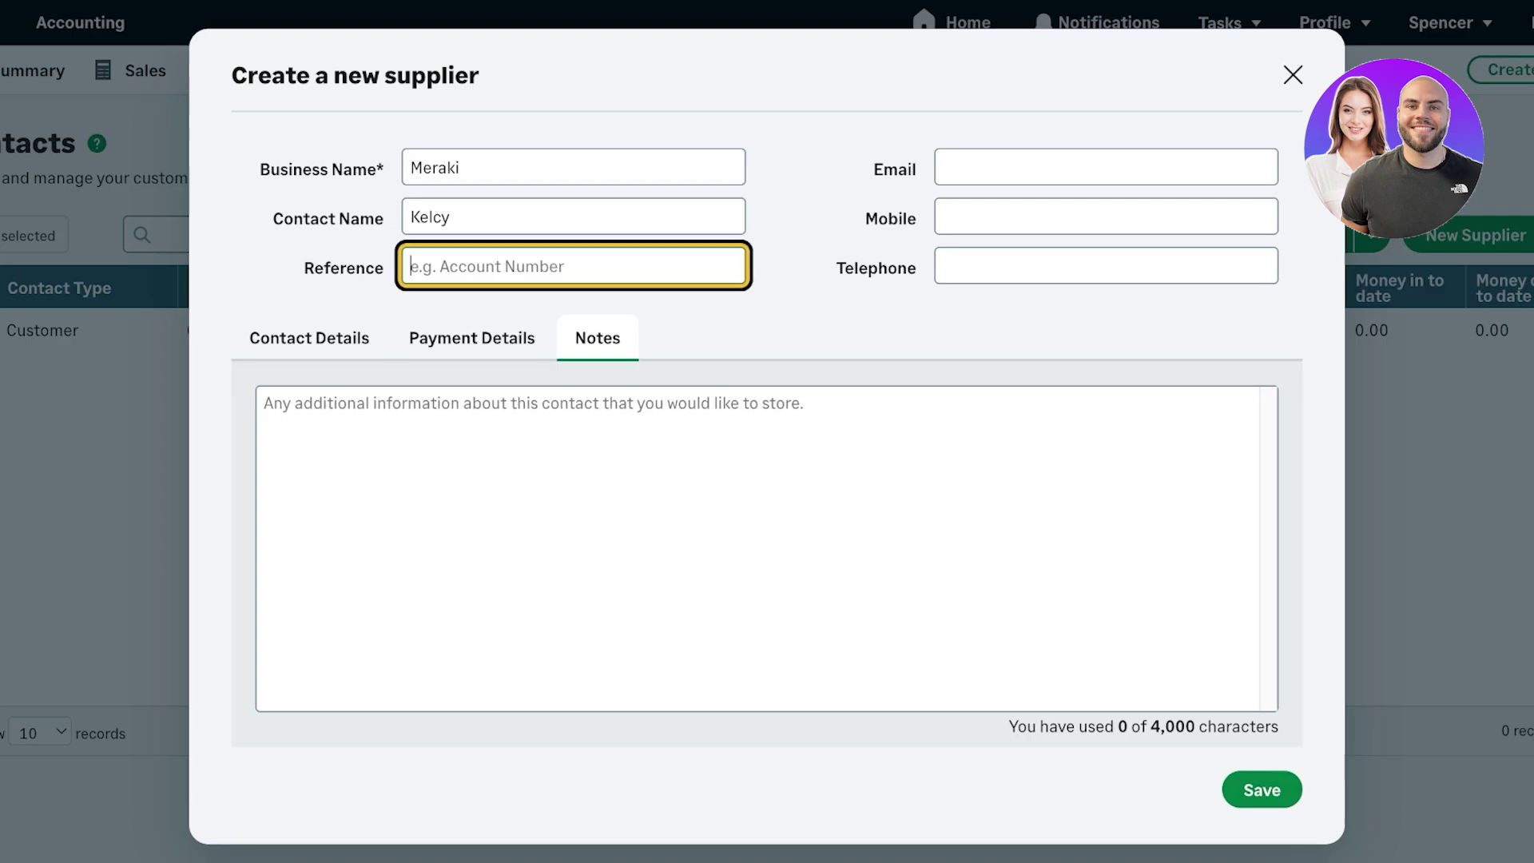
pyautogui.press('Return')
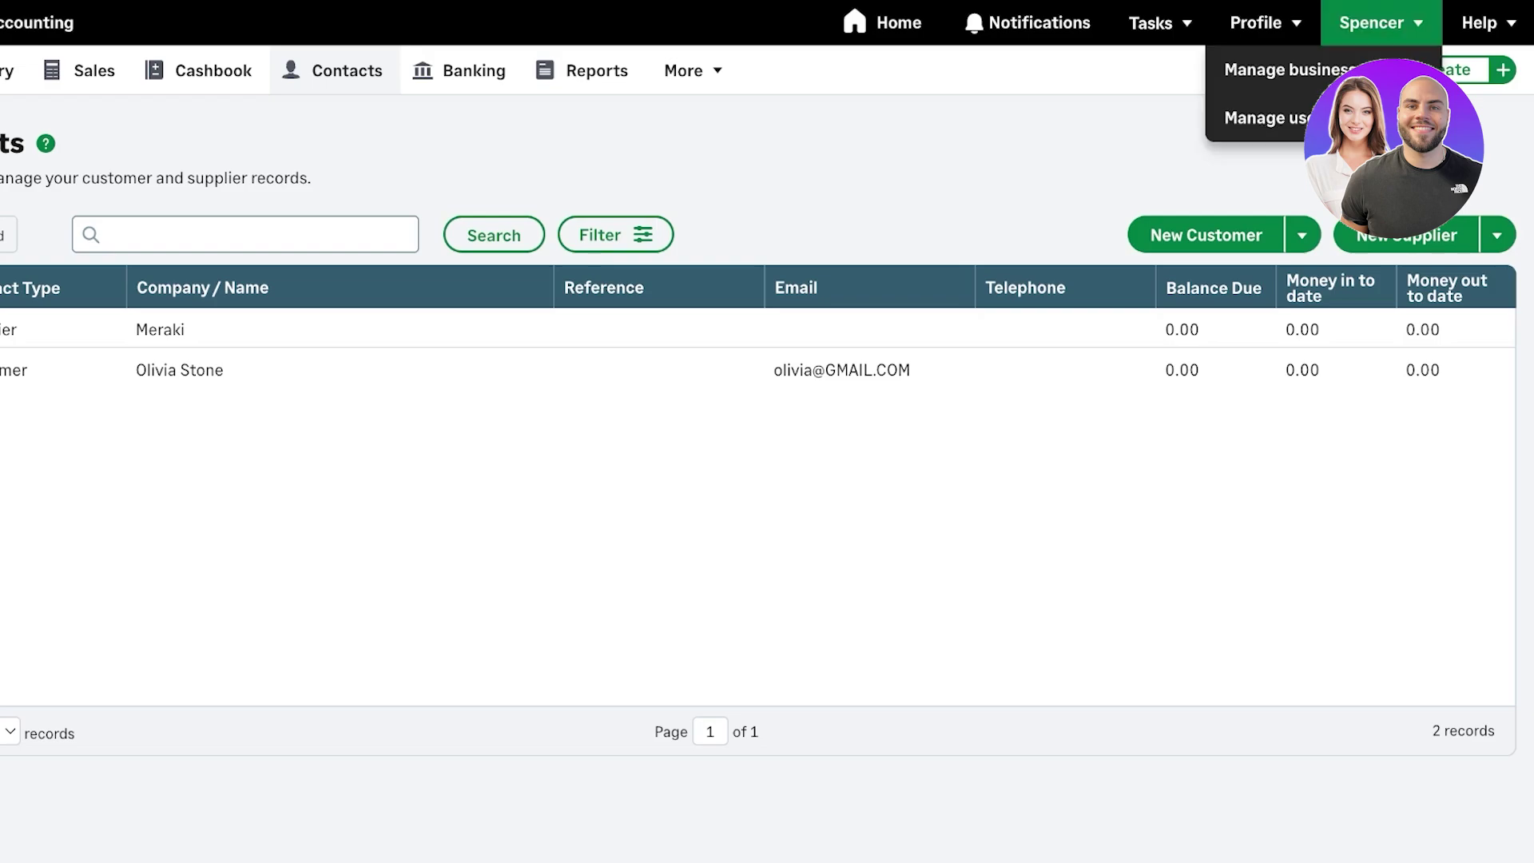
pyautogui.moveTo(1266, 22)
pyautogui.moveTo(1371, 23)
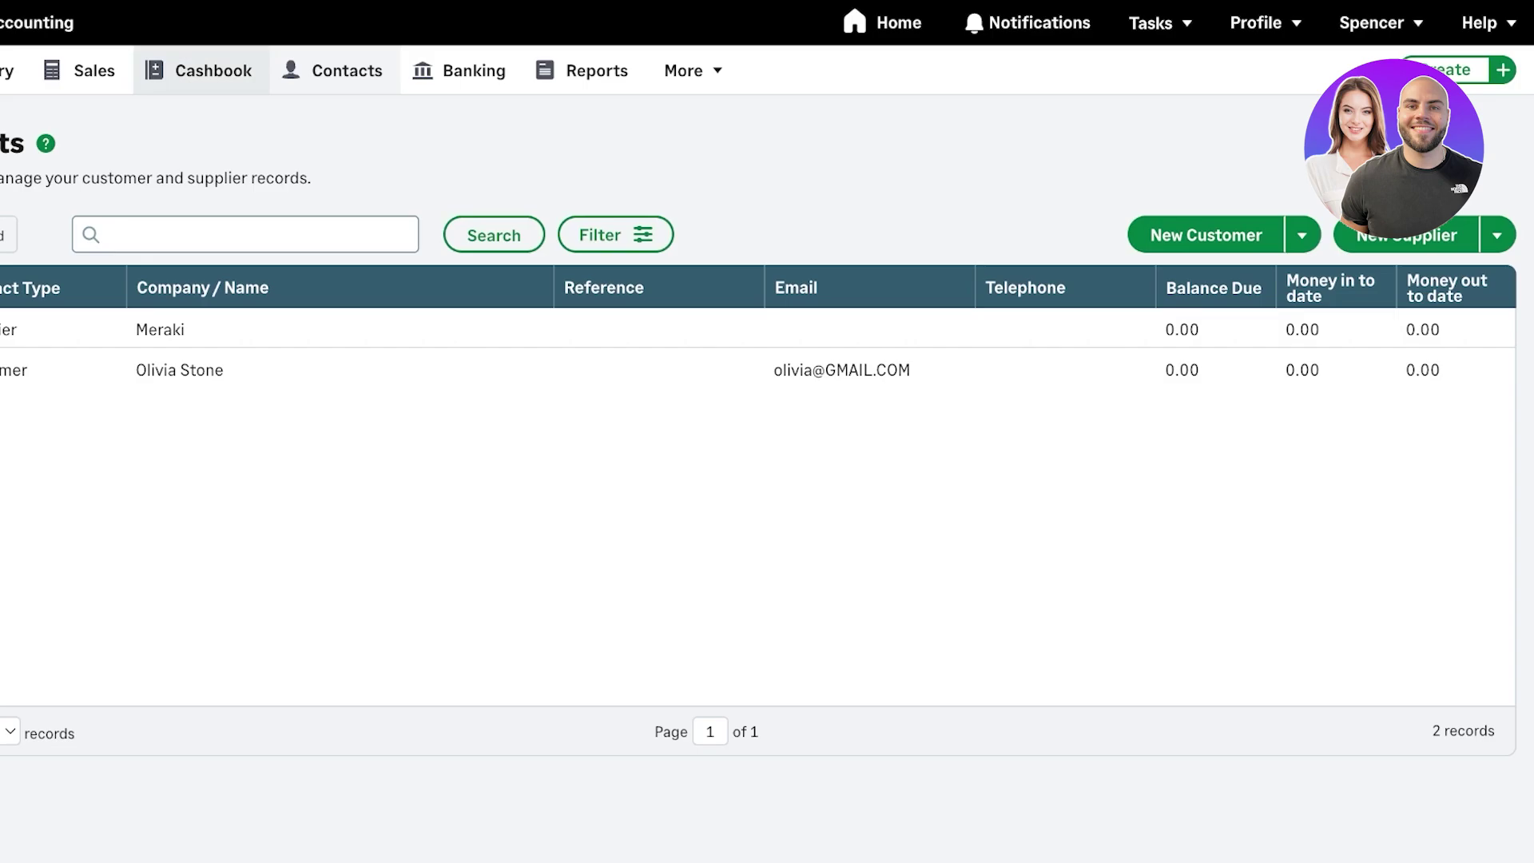
# - Switch to the Cashbook, close the Setup guide panel, and show the New Entry choices
pyautogui.click(202, 71)
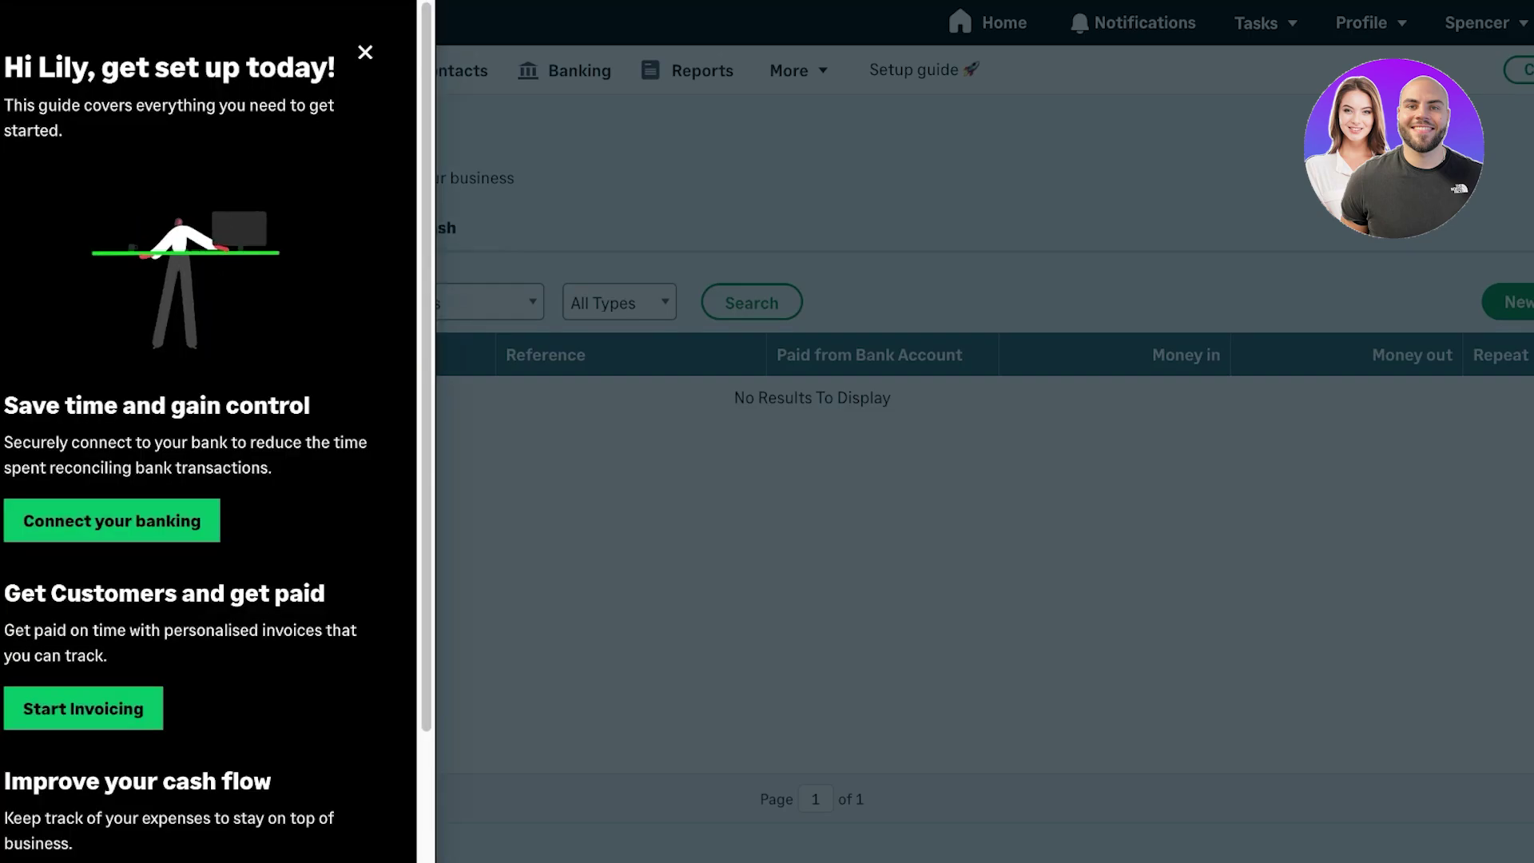
pyautogui.scroll(-1, 112, 484)
pyautogui.scroll(-4, 112, 488)
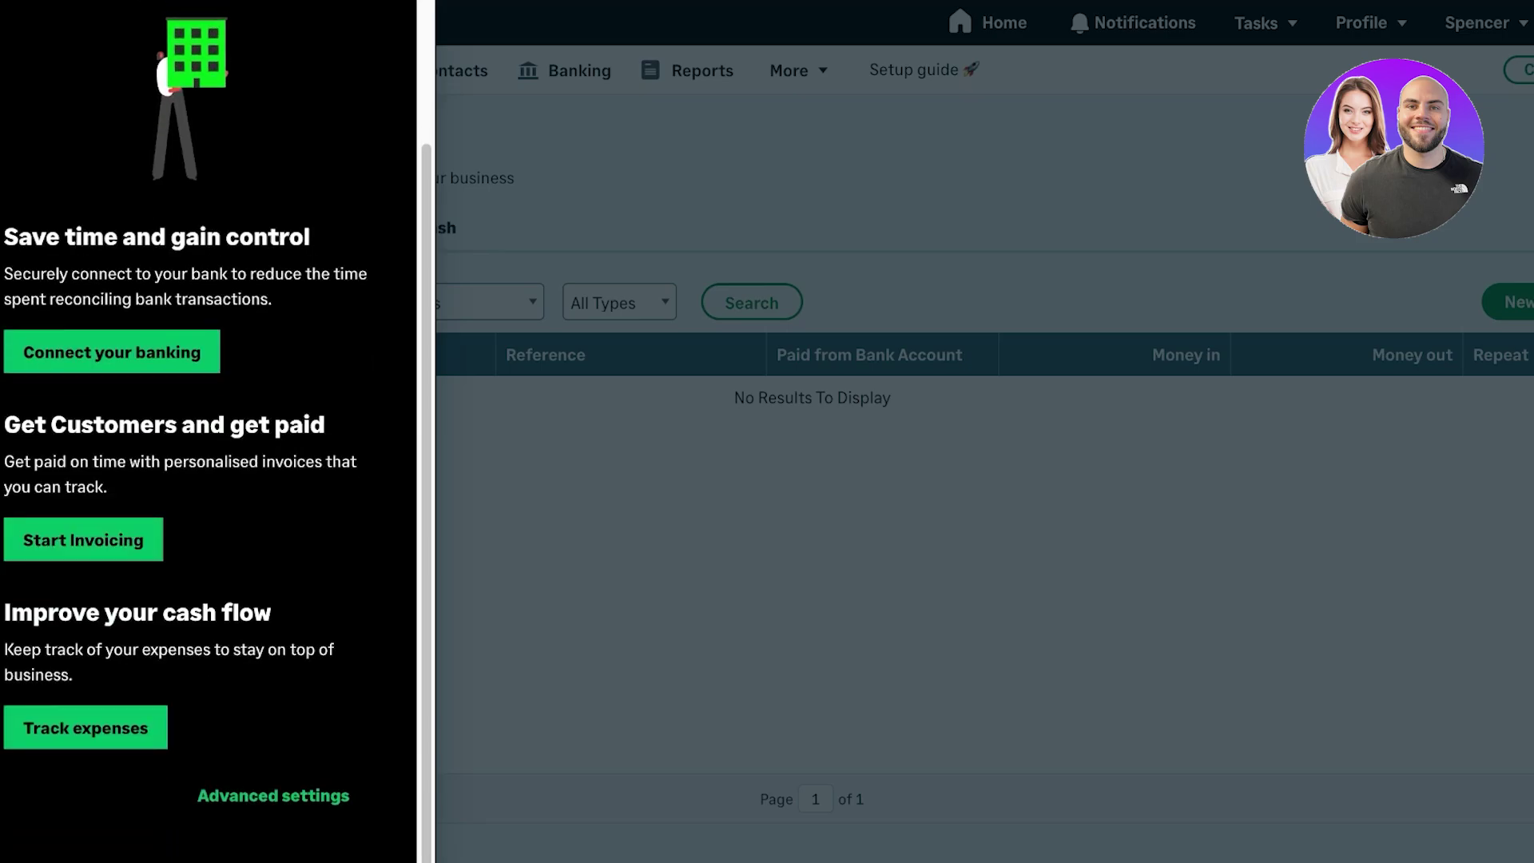
pyautogui.scroll(5, 112, 488)
pyautogui.press('Escape')
pyautogui.click(1514, 302)
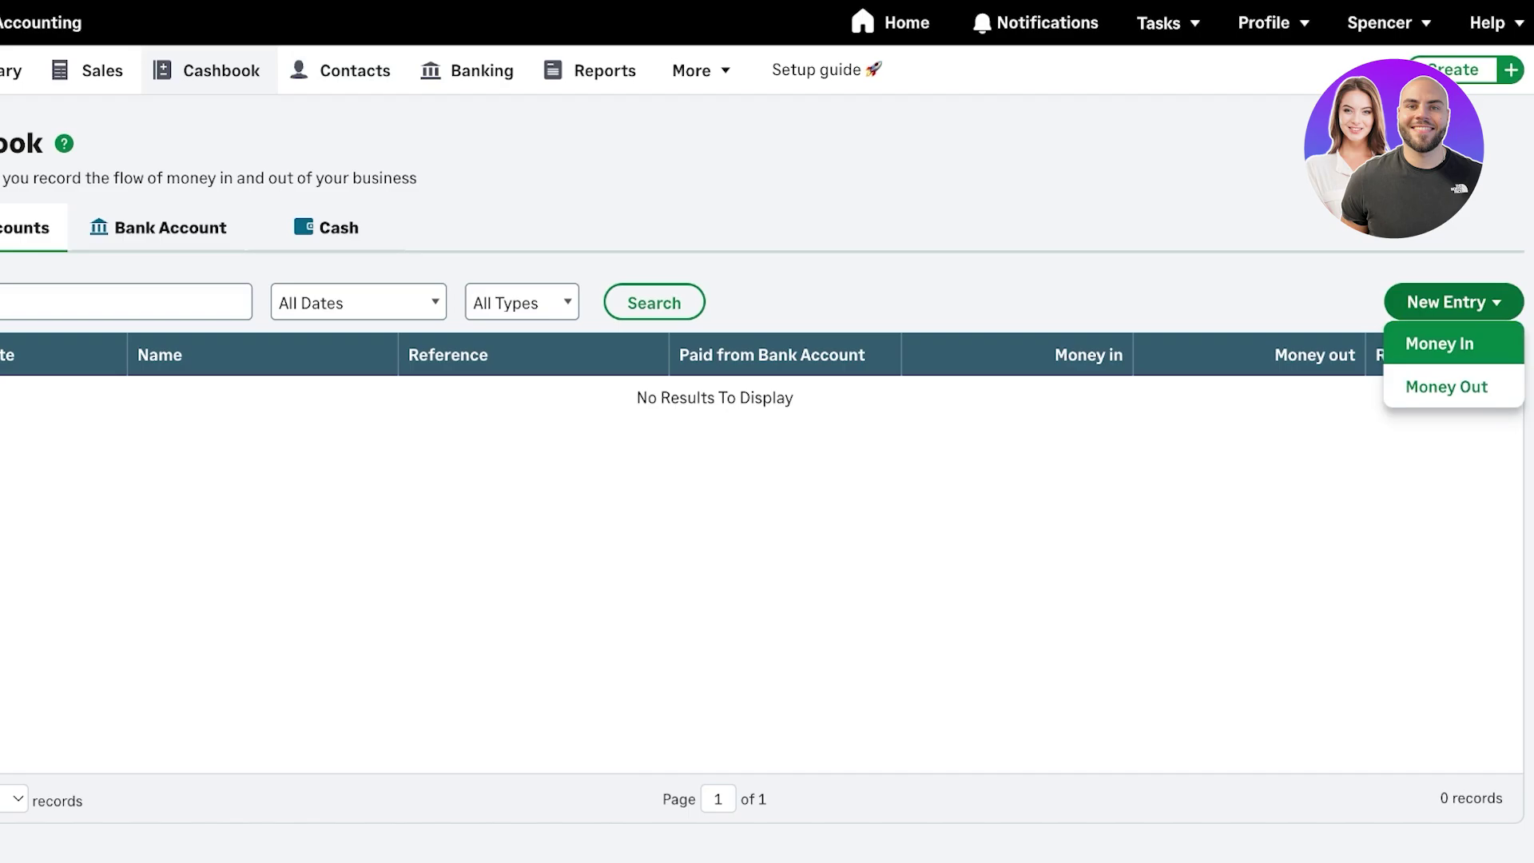
# - Start a Money In entry and set the first line's category to 4010 - Sales - Services
pyautogui.click(1439, 343)
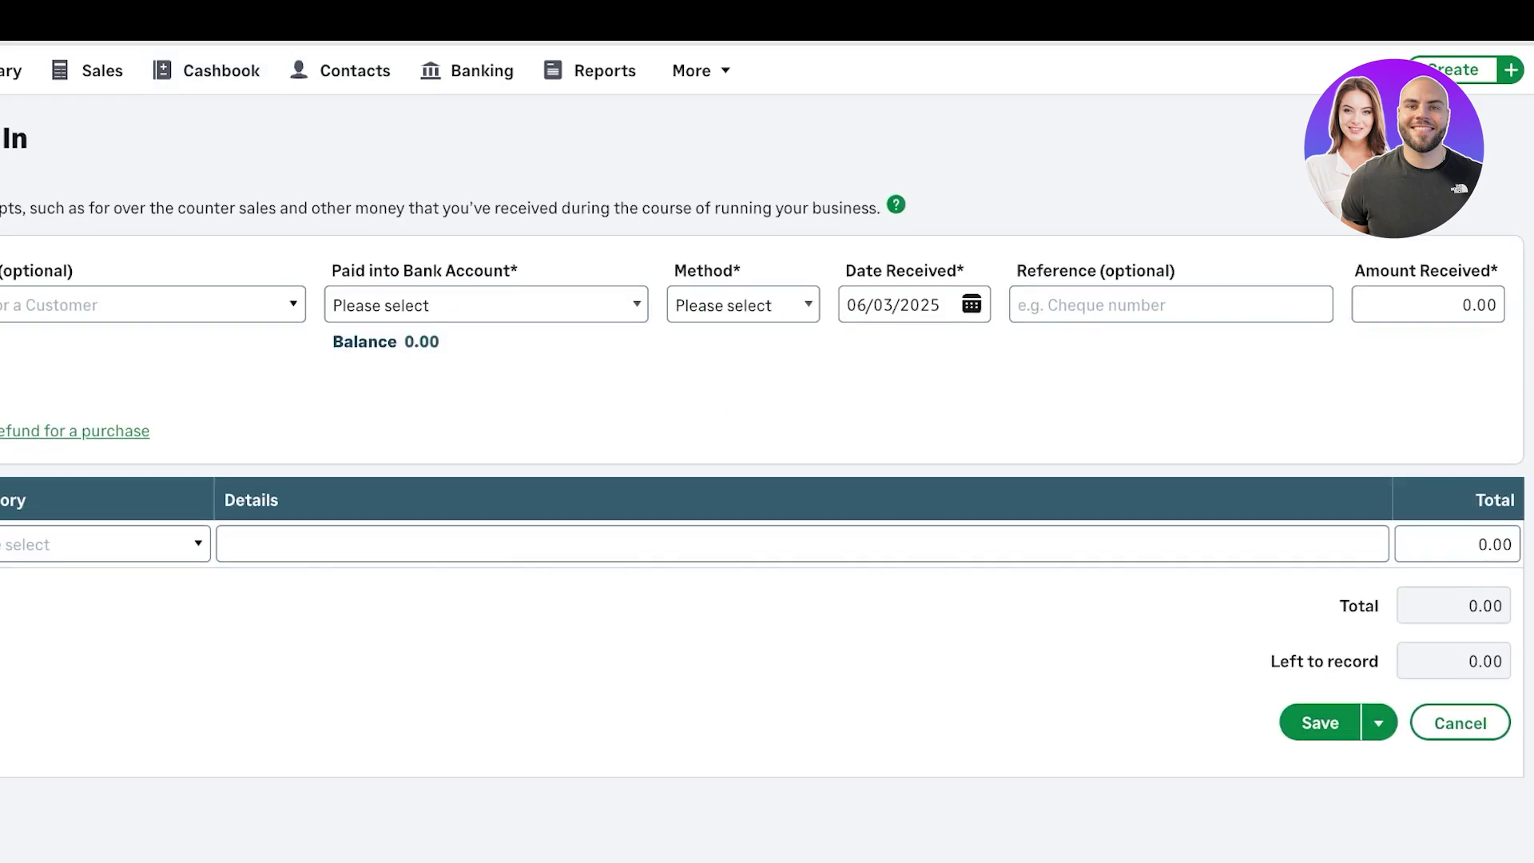
pyautogui.click(58, 544)
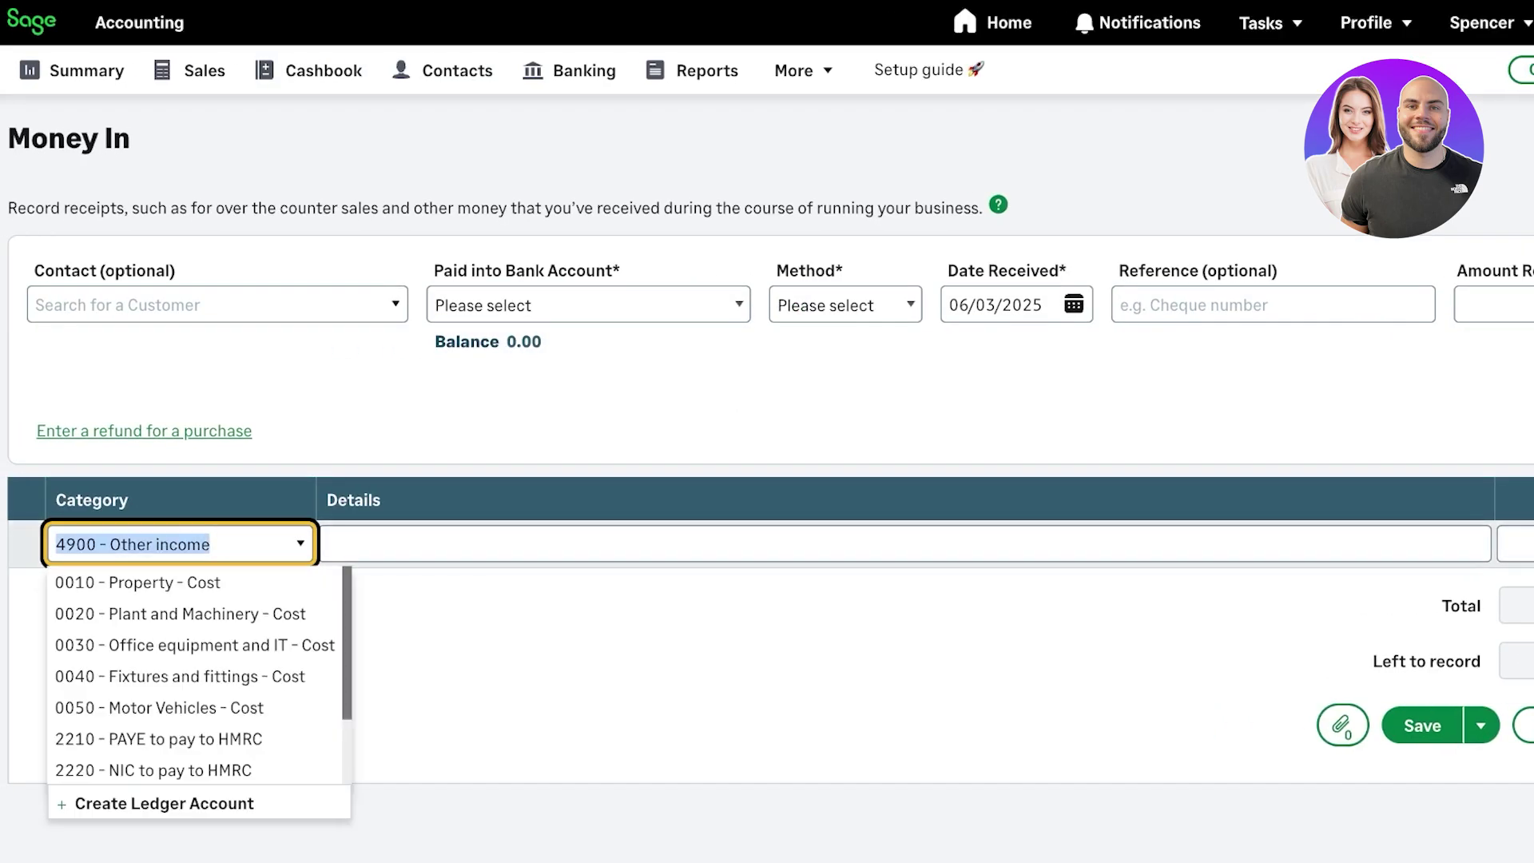
pyautogui.scroll(-1, 767, 480)
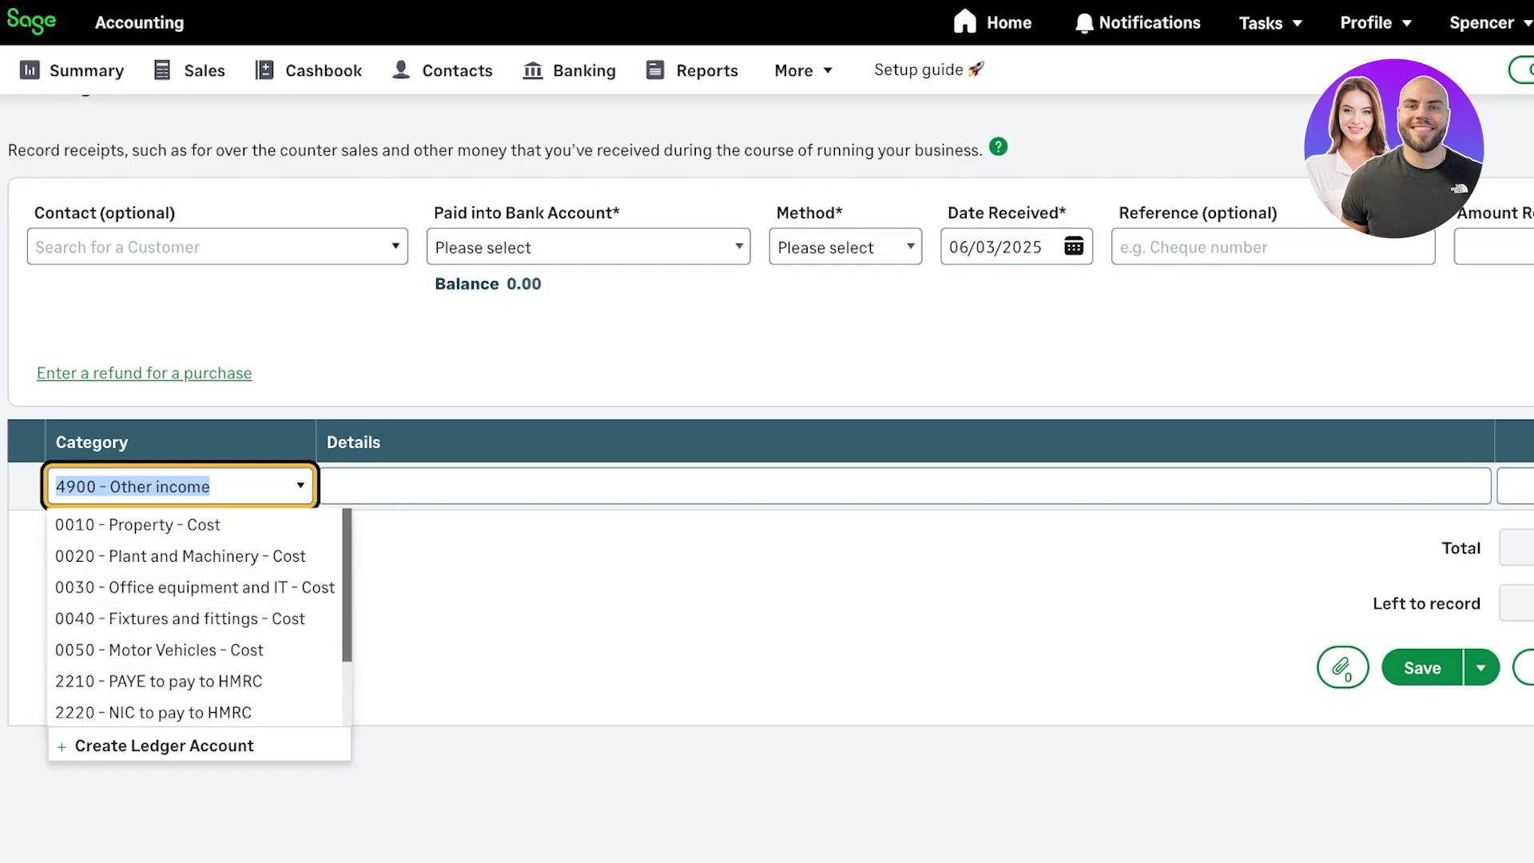
pyautogui.scroll(-4, 195, 615)
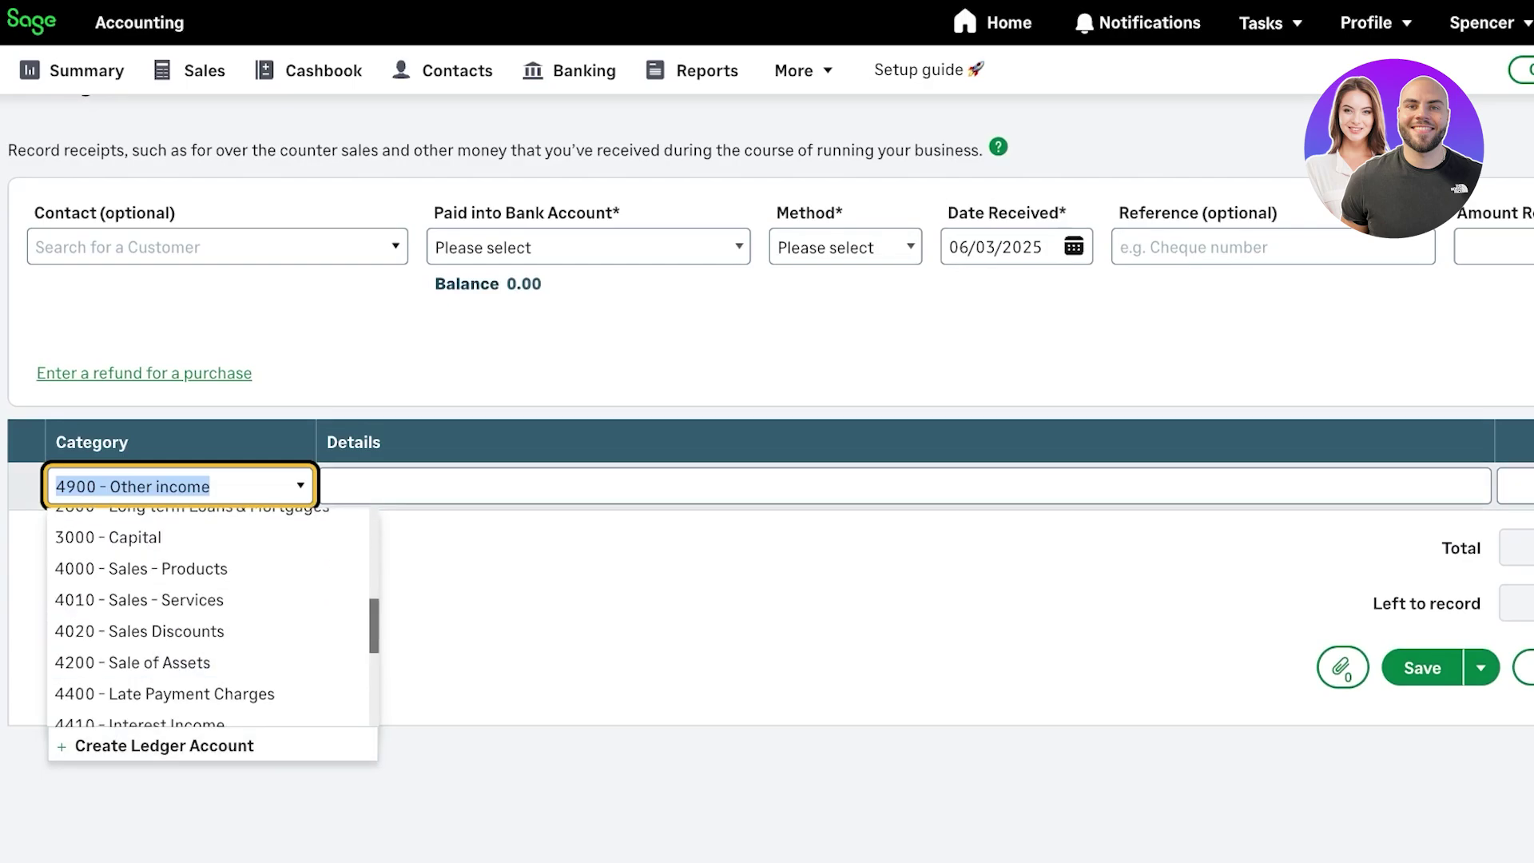
pyautogui.scroll(-3, 196, 663)
pyautogui.scroll(3, 208, 615)
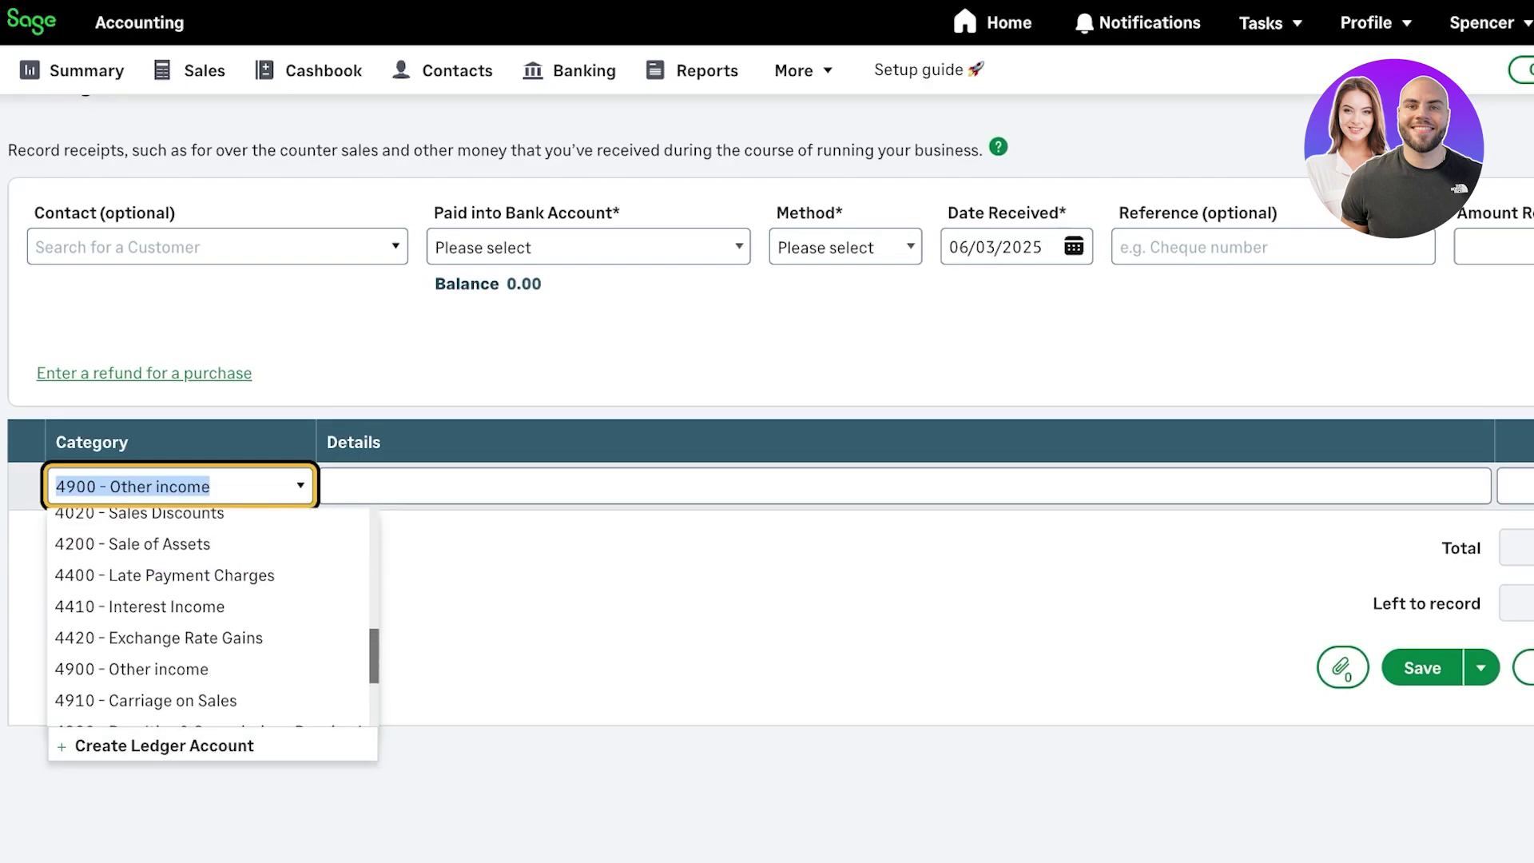
pyautogui.scroll(-1, 208, 615)
pyautogui.scroll(-2, 211, 615)
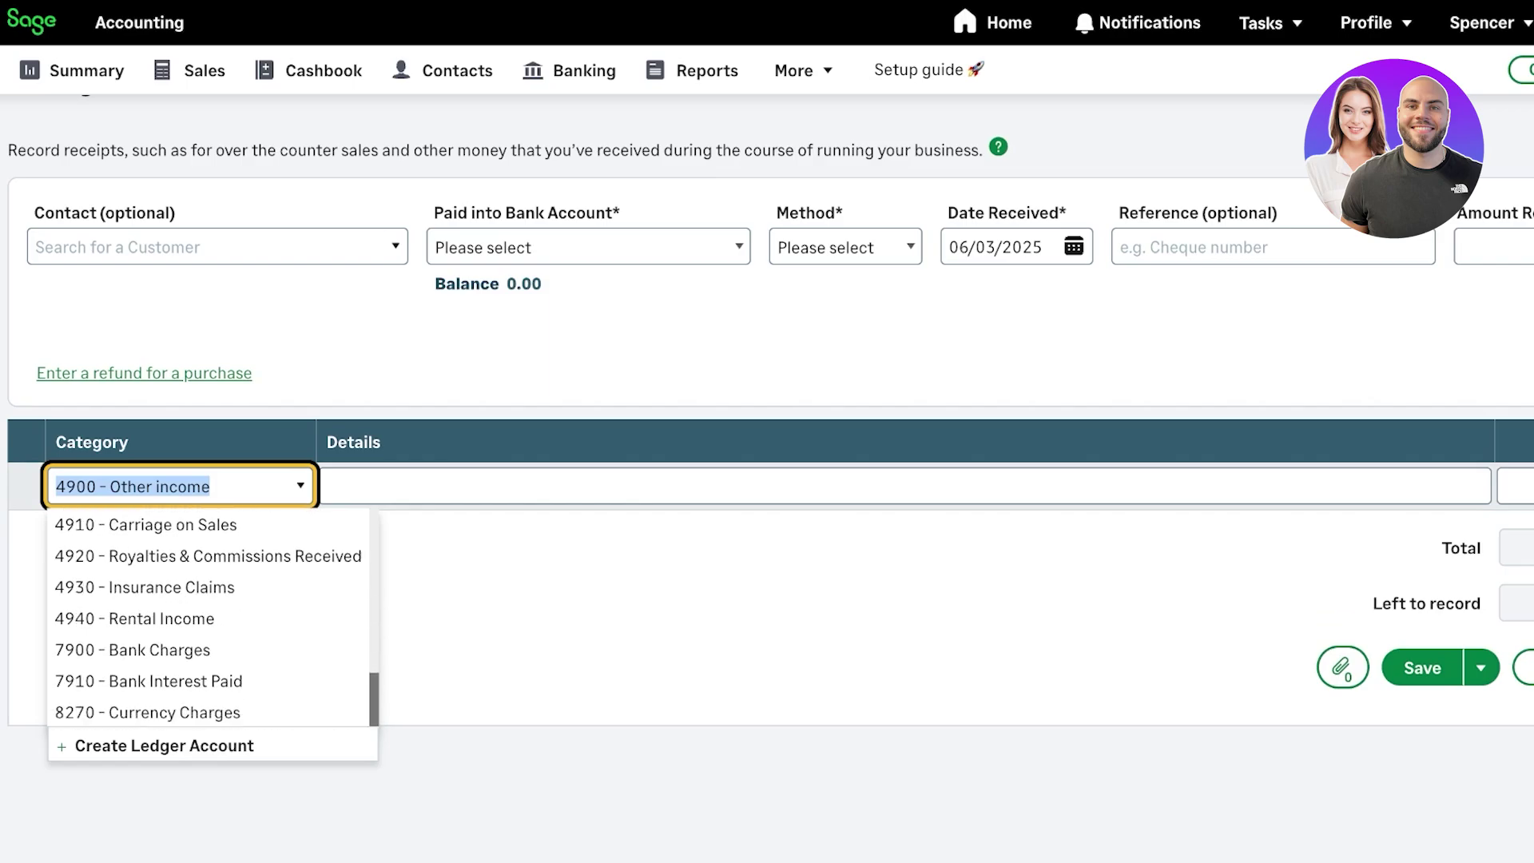
pyautogui.scroll(5, 208, 615)
pyautogui.scroll(-2, 208, 615)
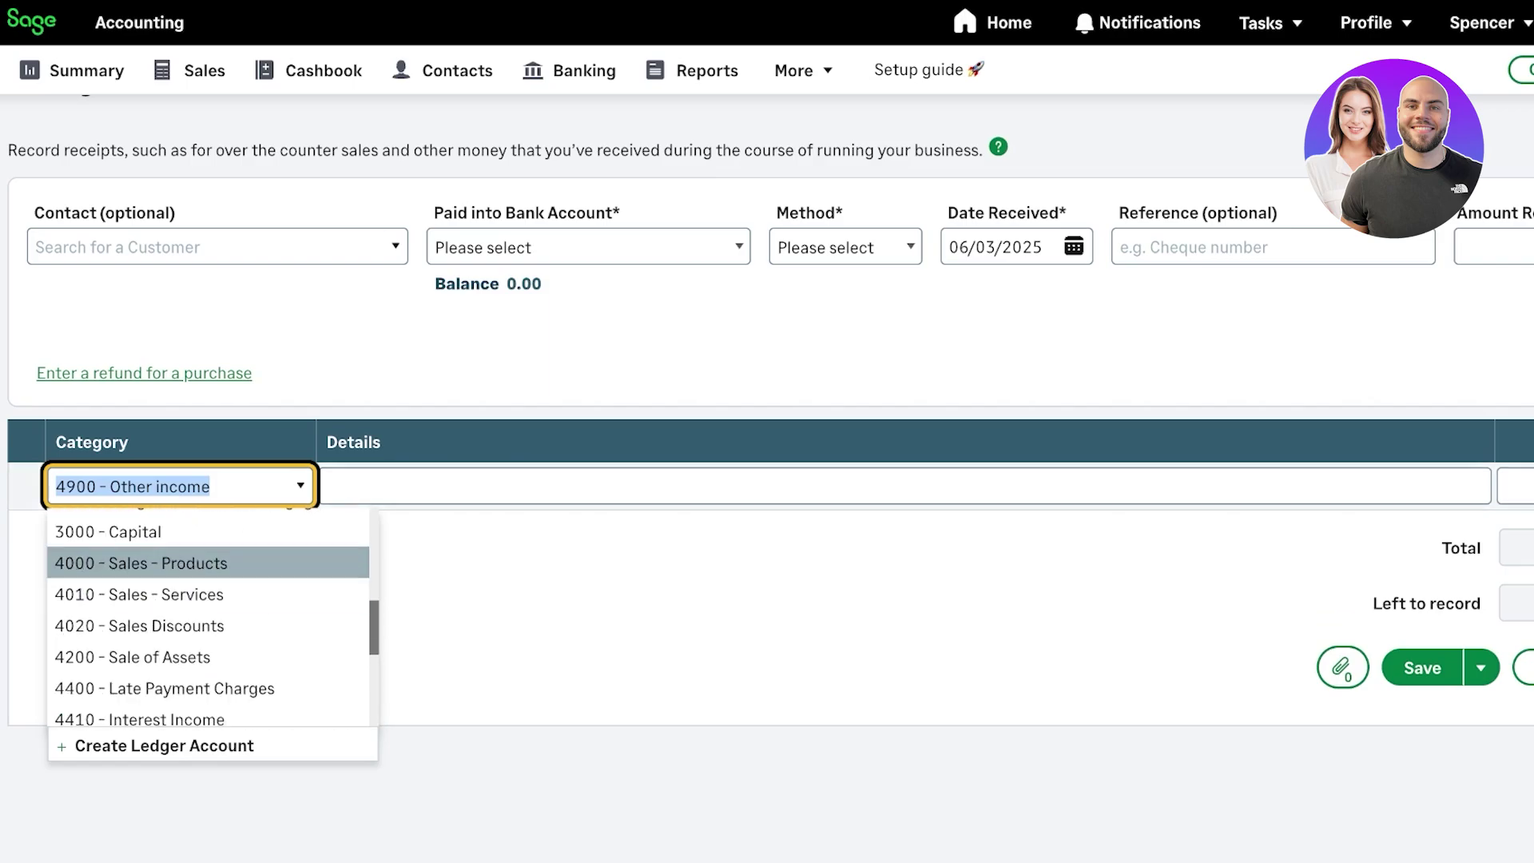
pyautogui.press('Down')
pyautogui.press('Tab')
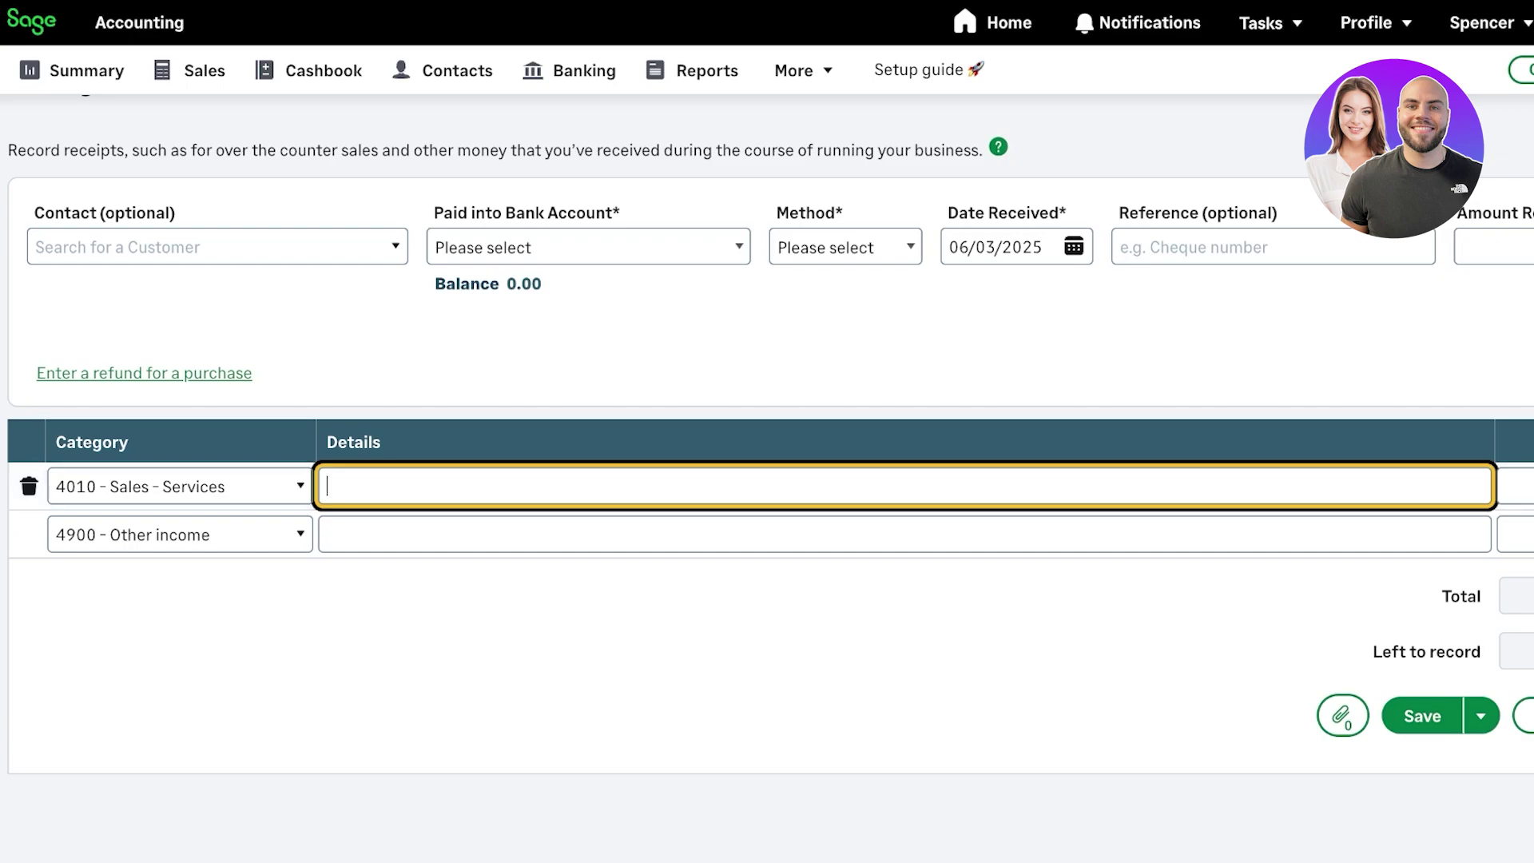
# - Enter the line description 'Cosulting Services' with a total of 600
pyautogui.write('Cosulting Services')
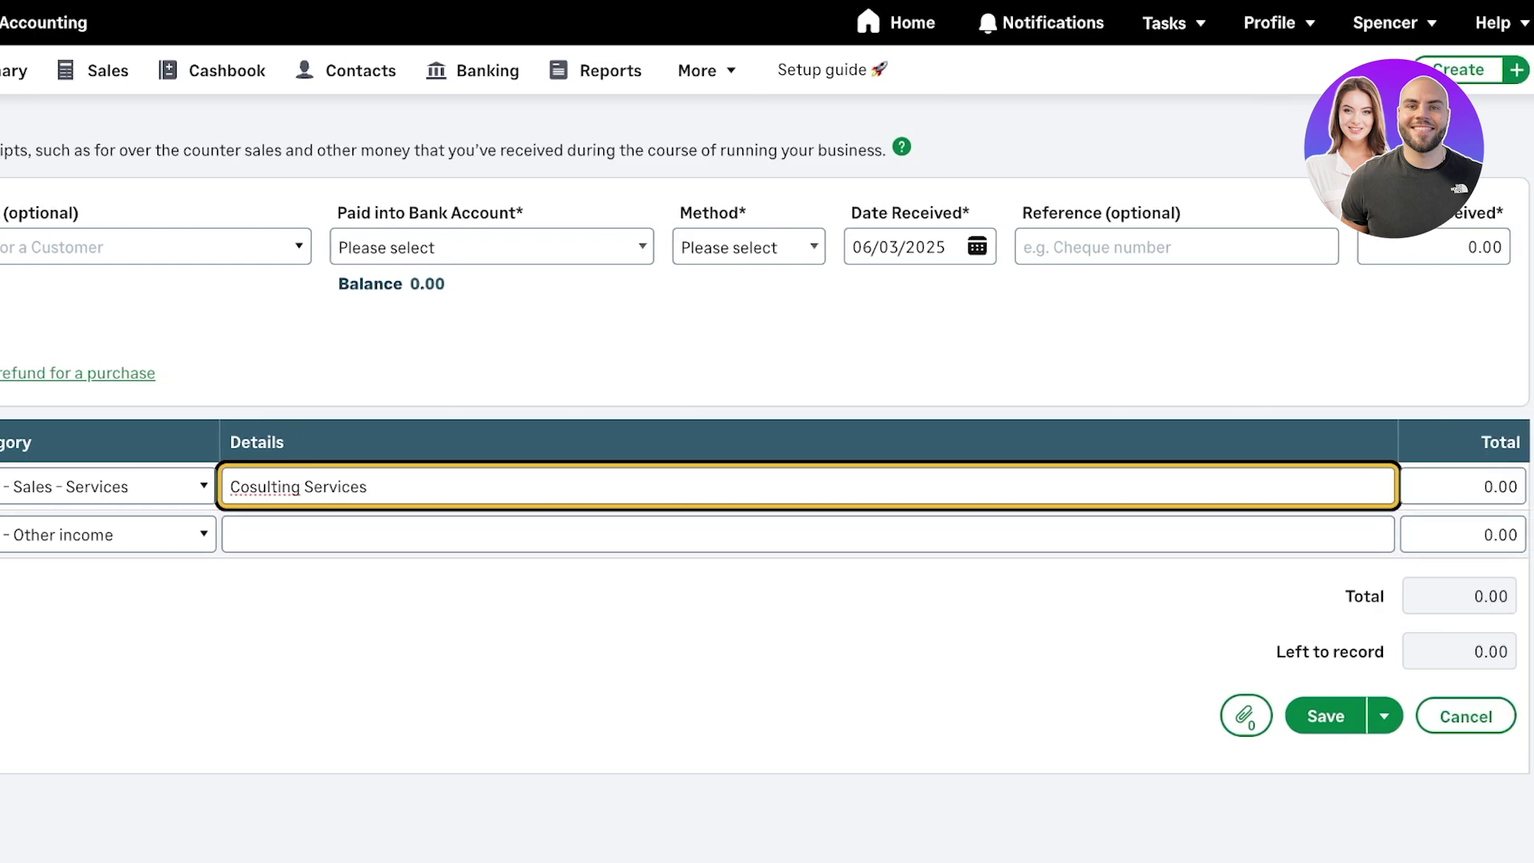
pyautogui.press('Tab')
pyautogui.write('600')
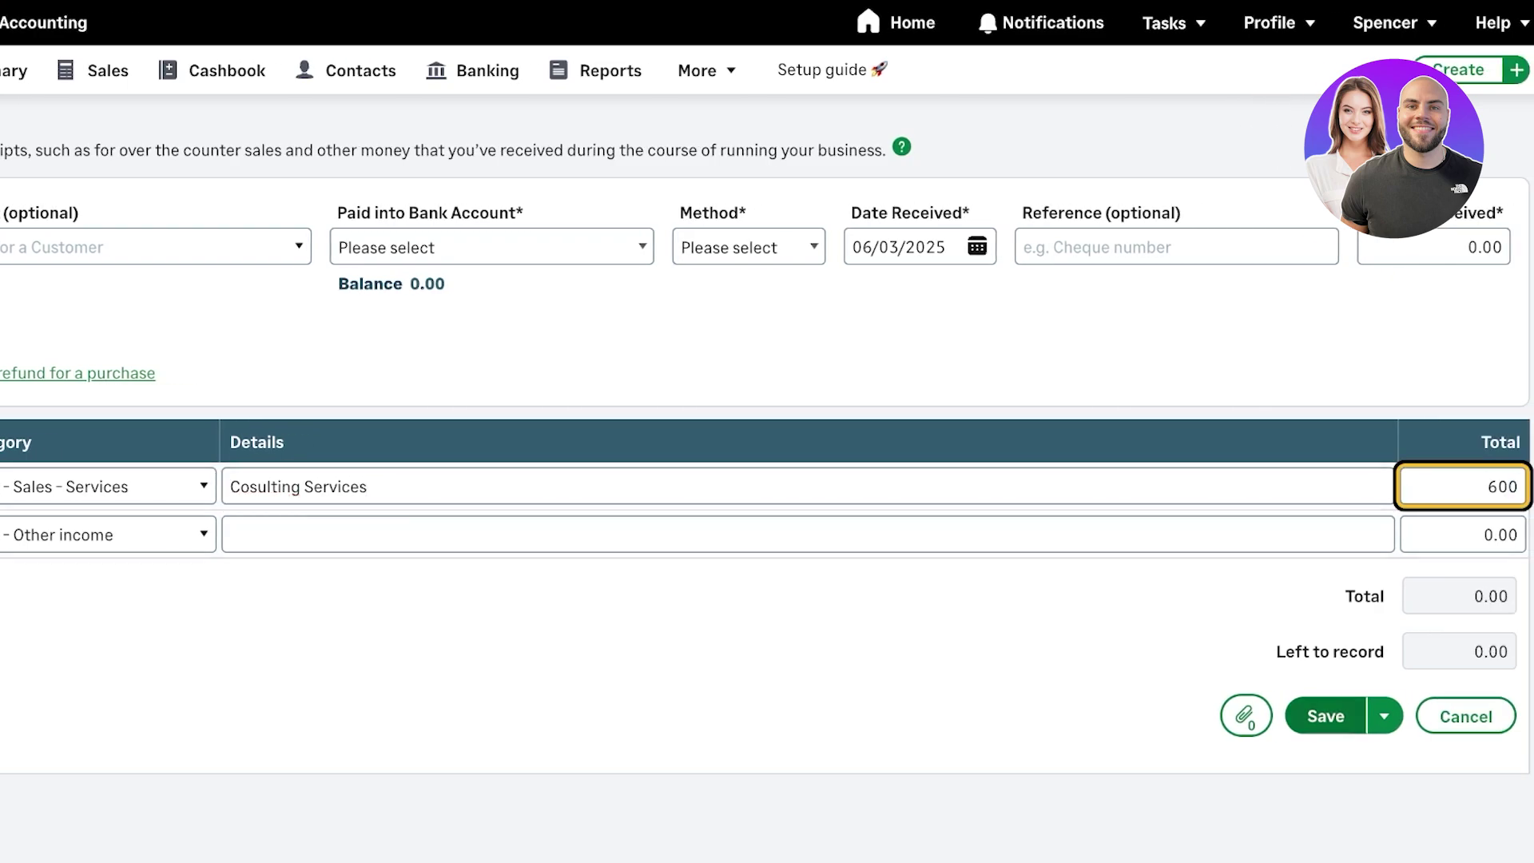
pyautogui.press('Return')
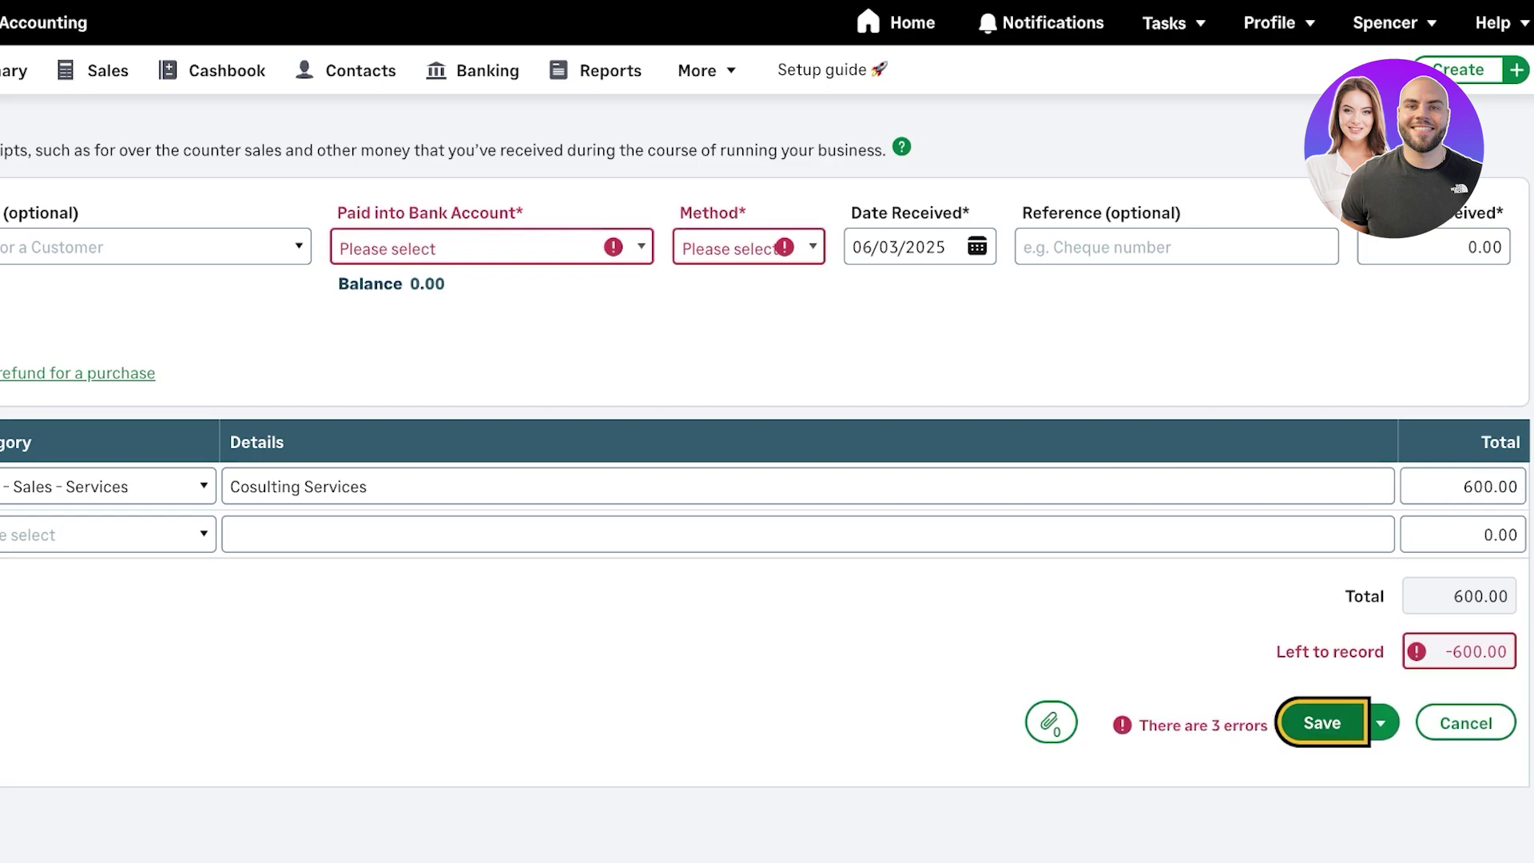
# - Attach two supporting files to the receipt and check the 600.00 left to record
pyautogui.press('Tab')
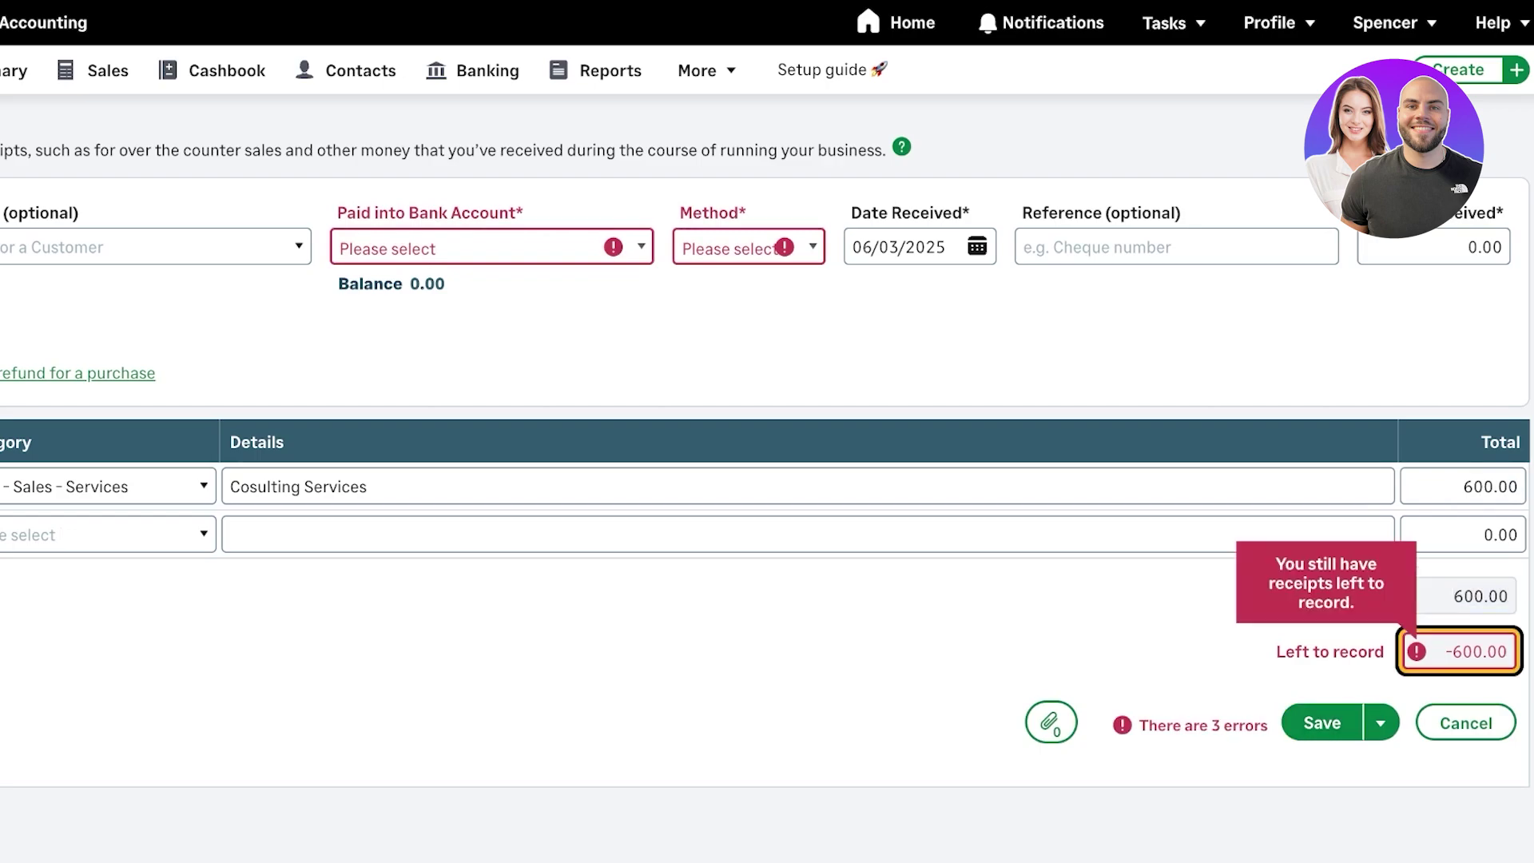
pyautogui.press('Tab')
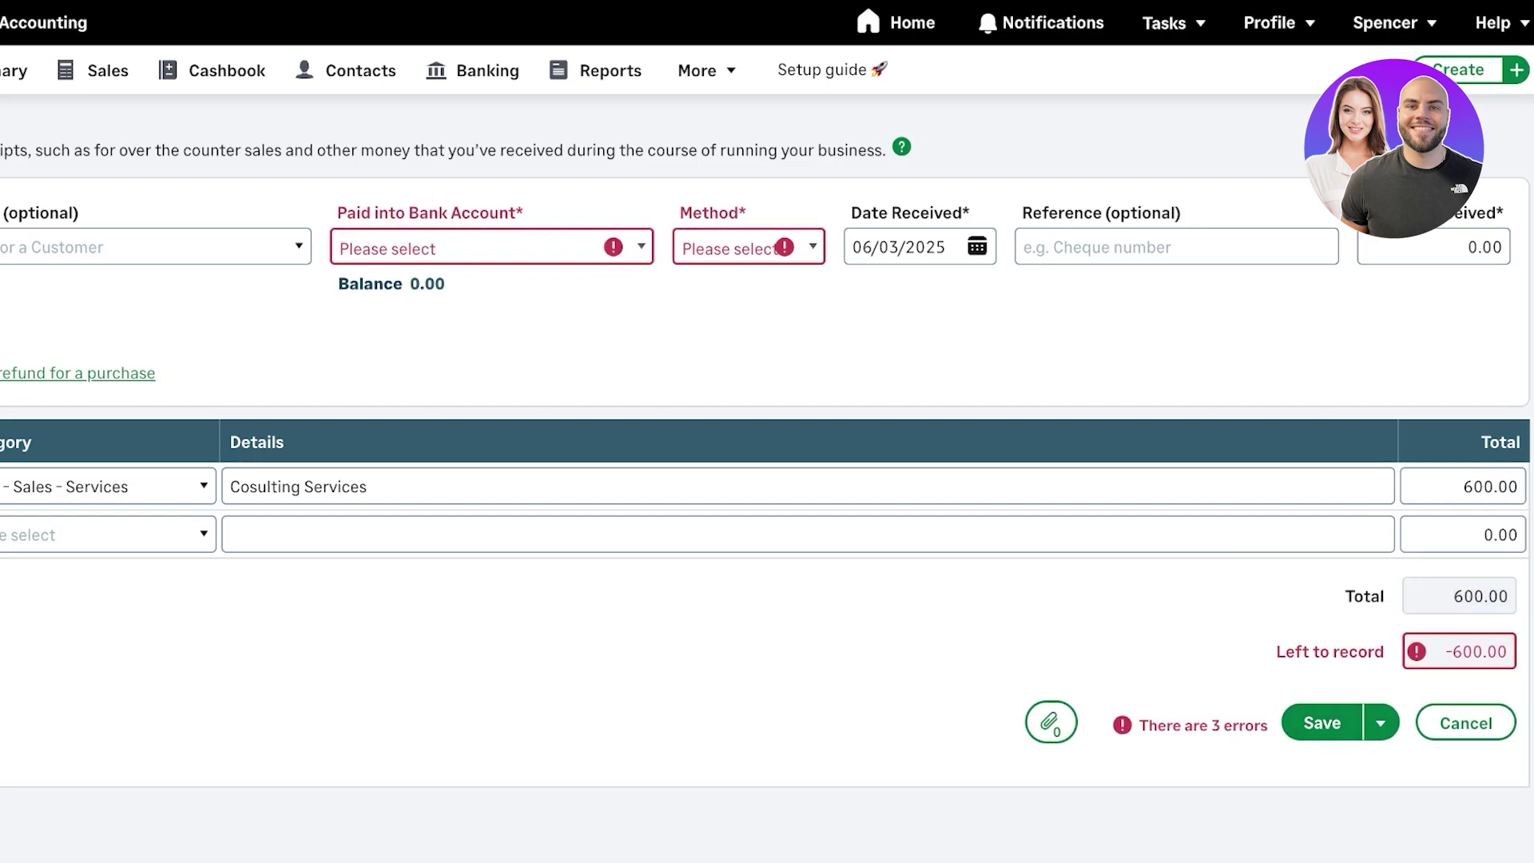
pyautogui.press('Return')
pyautogui.press('Tab')
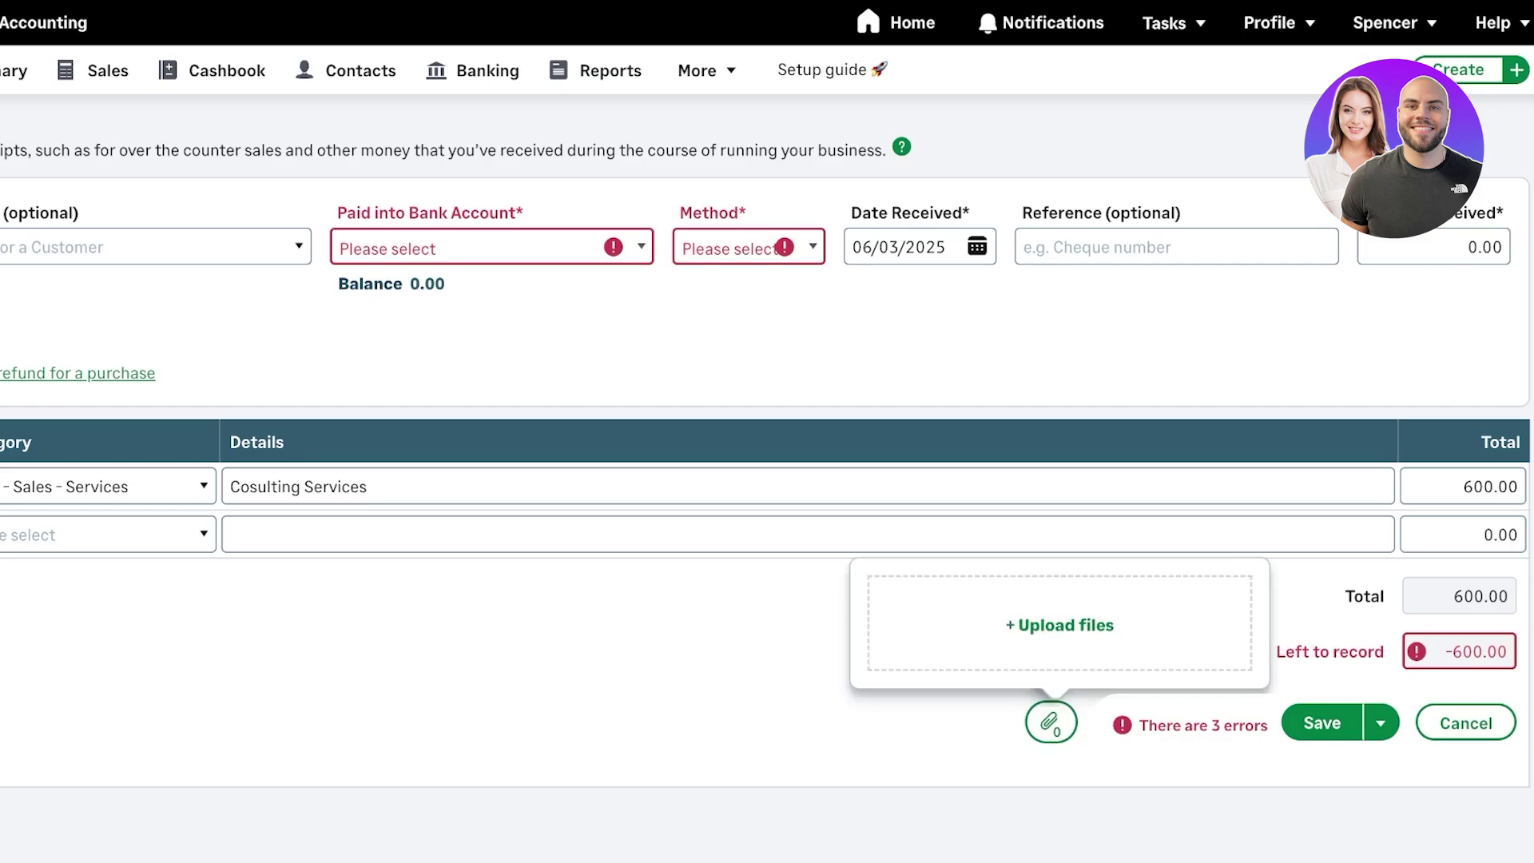
pyautogui.press('Return')
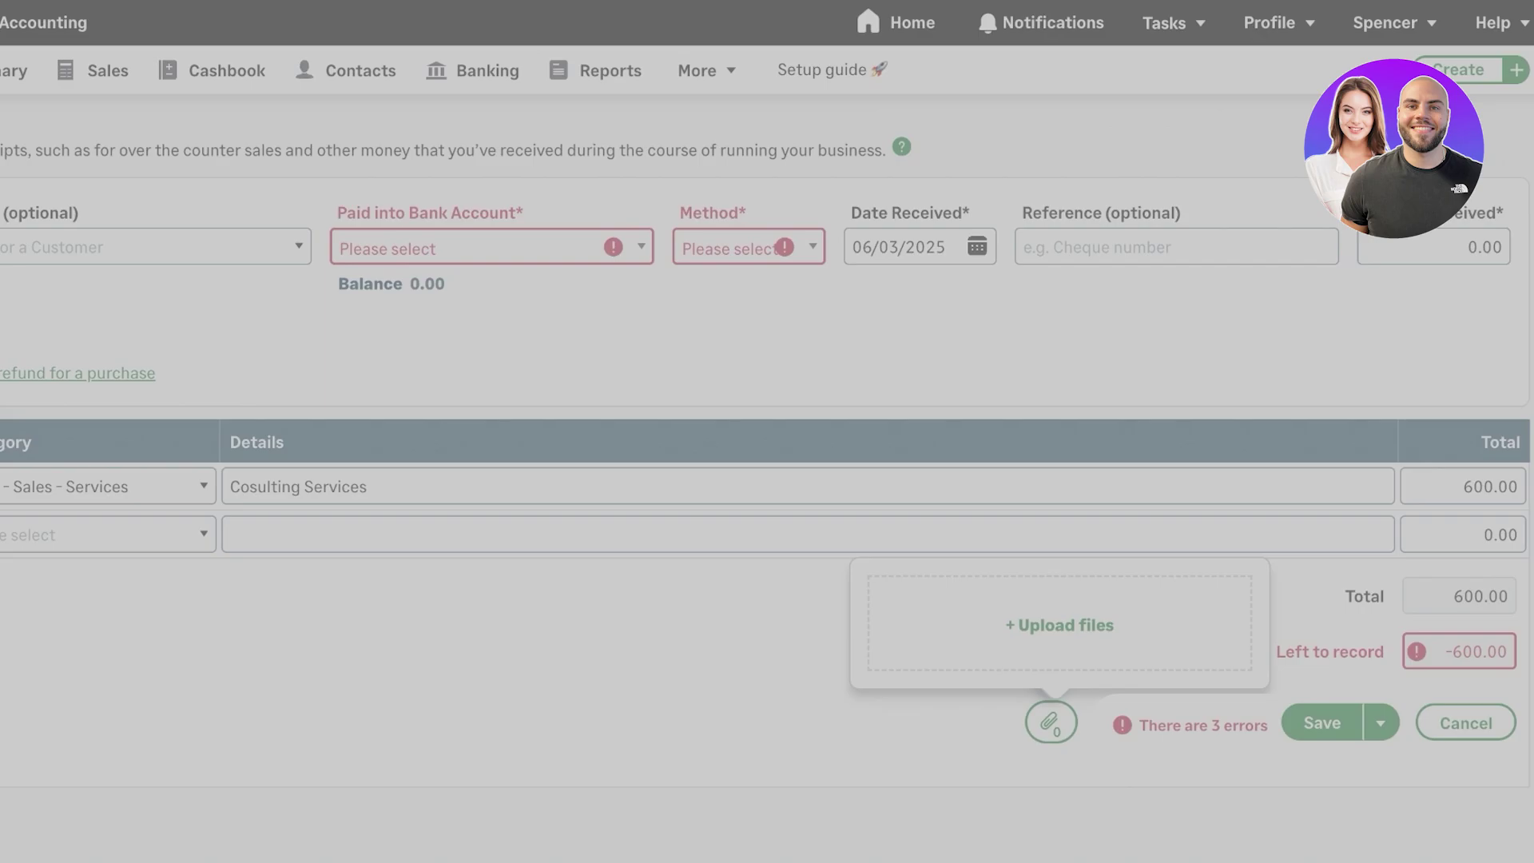
pyautogui.press('Tab')
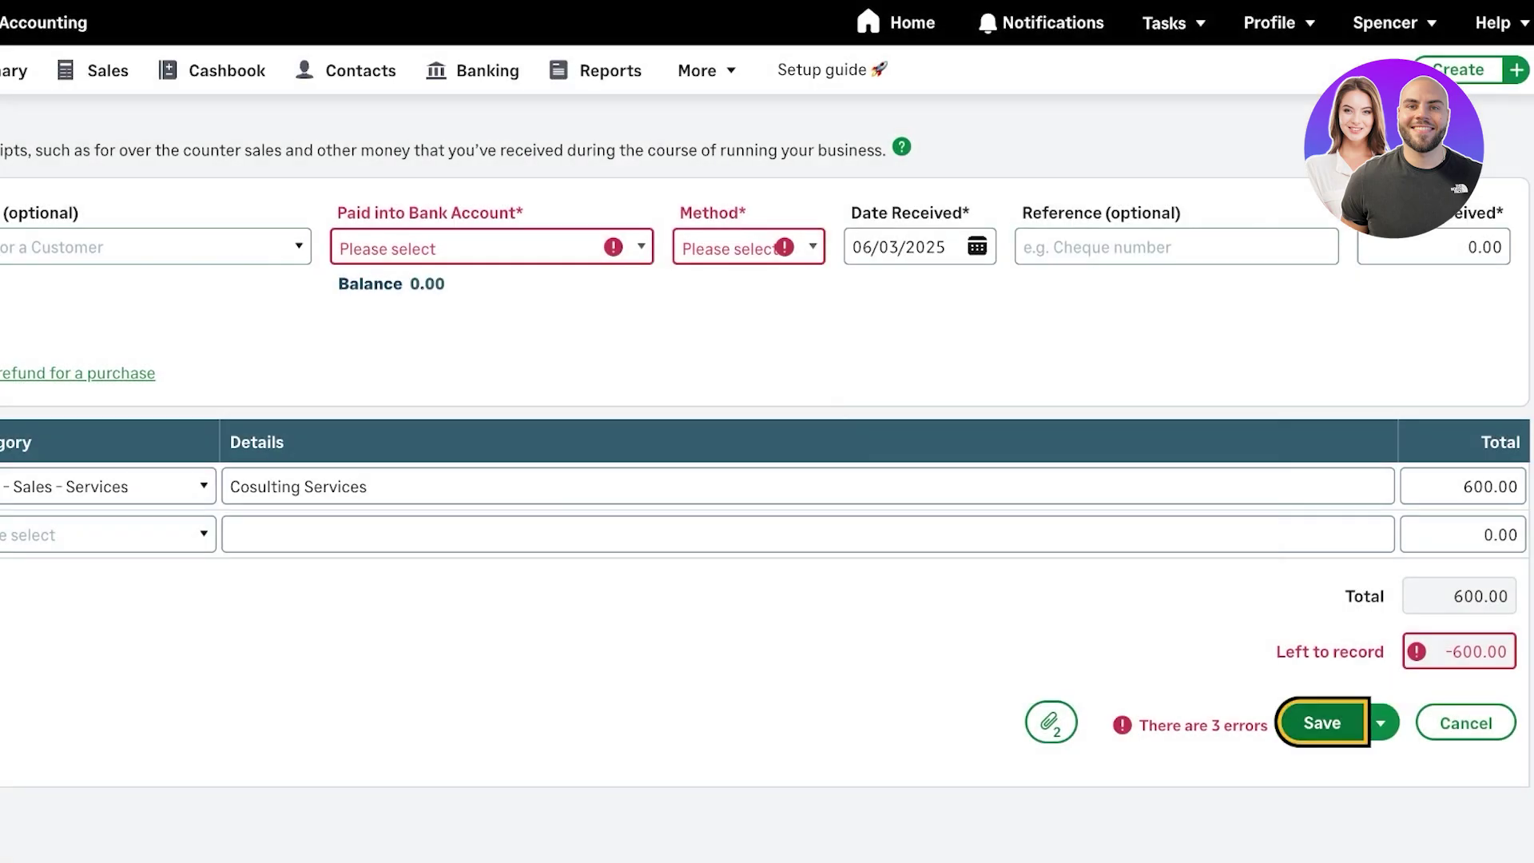
pyautogui.click(1459, 596)
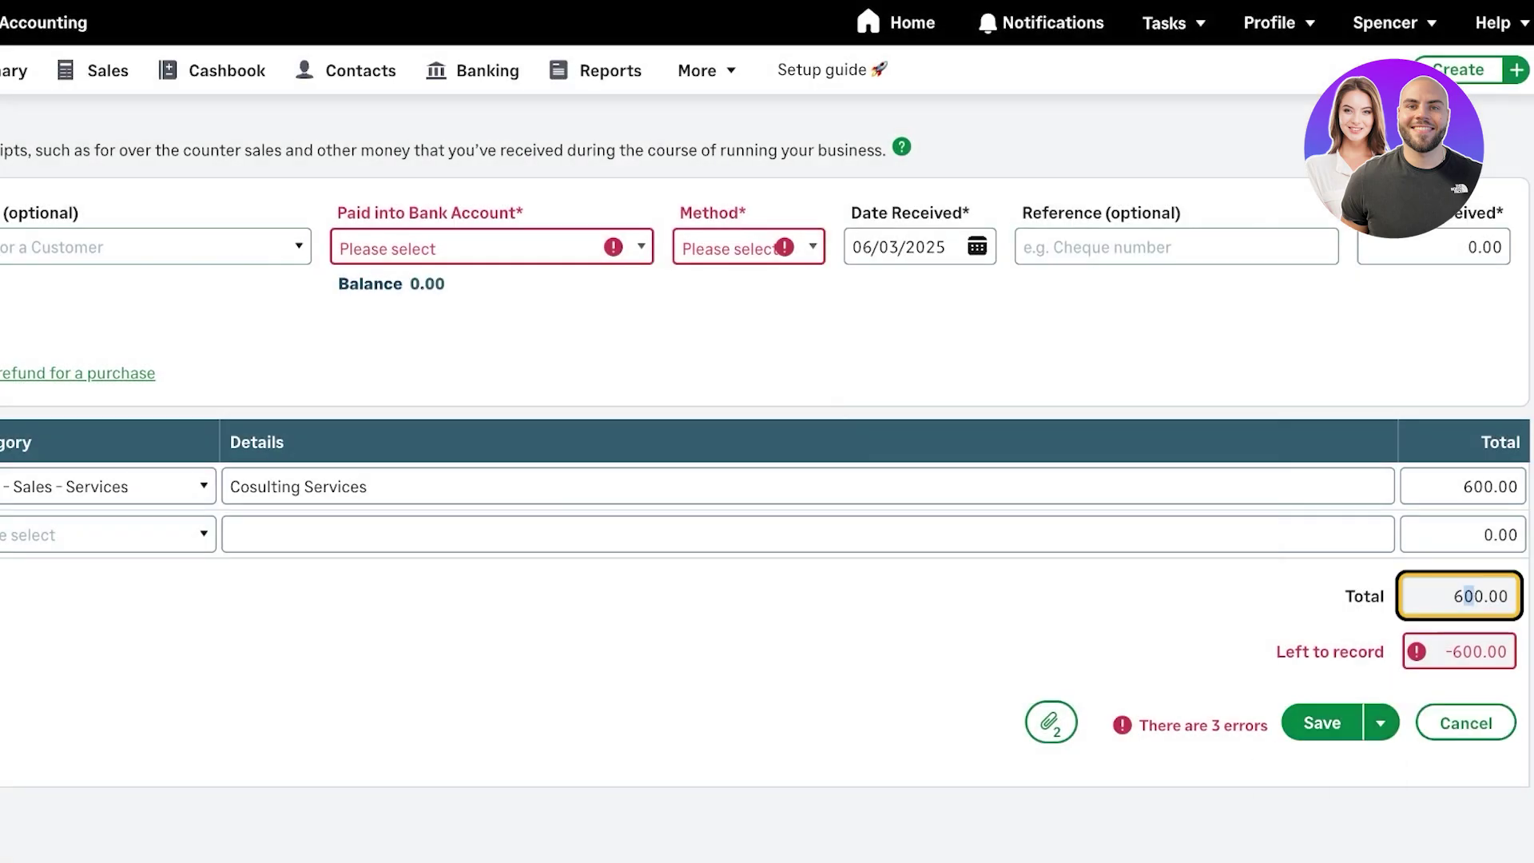
pyautogui.press('Tab')
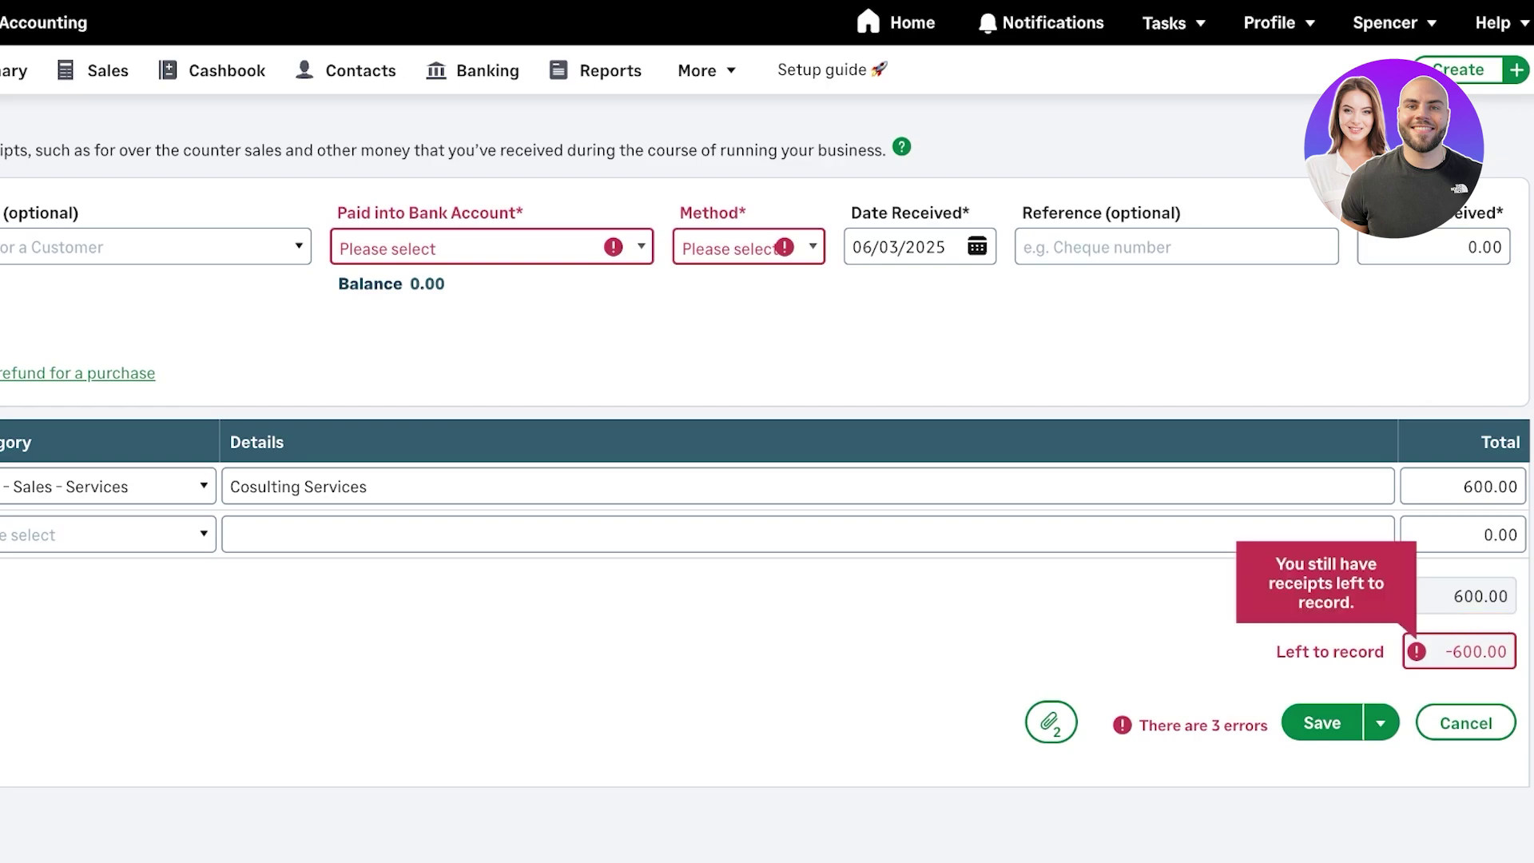
pyautogui.press('Tab')
pyautogui.press('Tab')
pyautogui.press('Tab')
pyautogui.press('Tab')
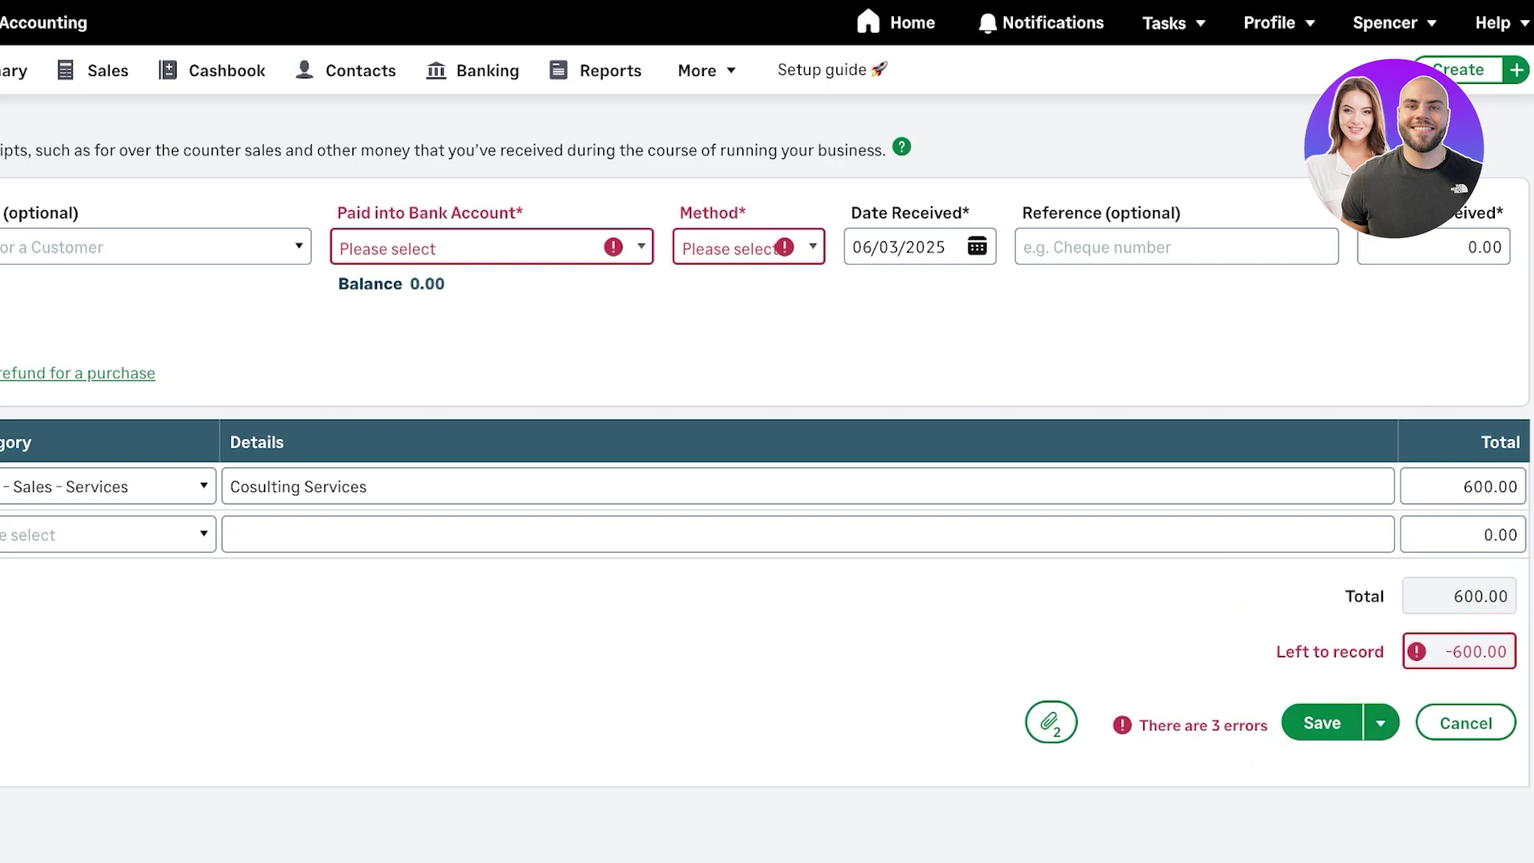
# - Set Paid into Bank Account to 1210 - Cash and the payment method to Cash
pyautogui.click(480, 248)
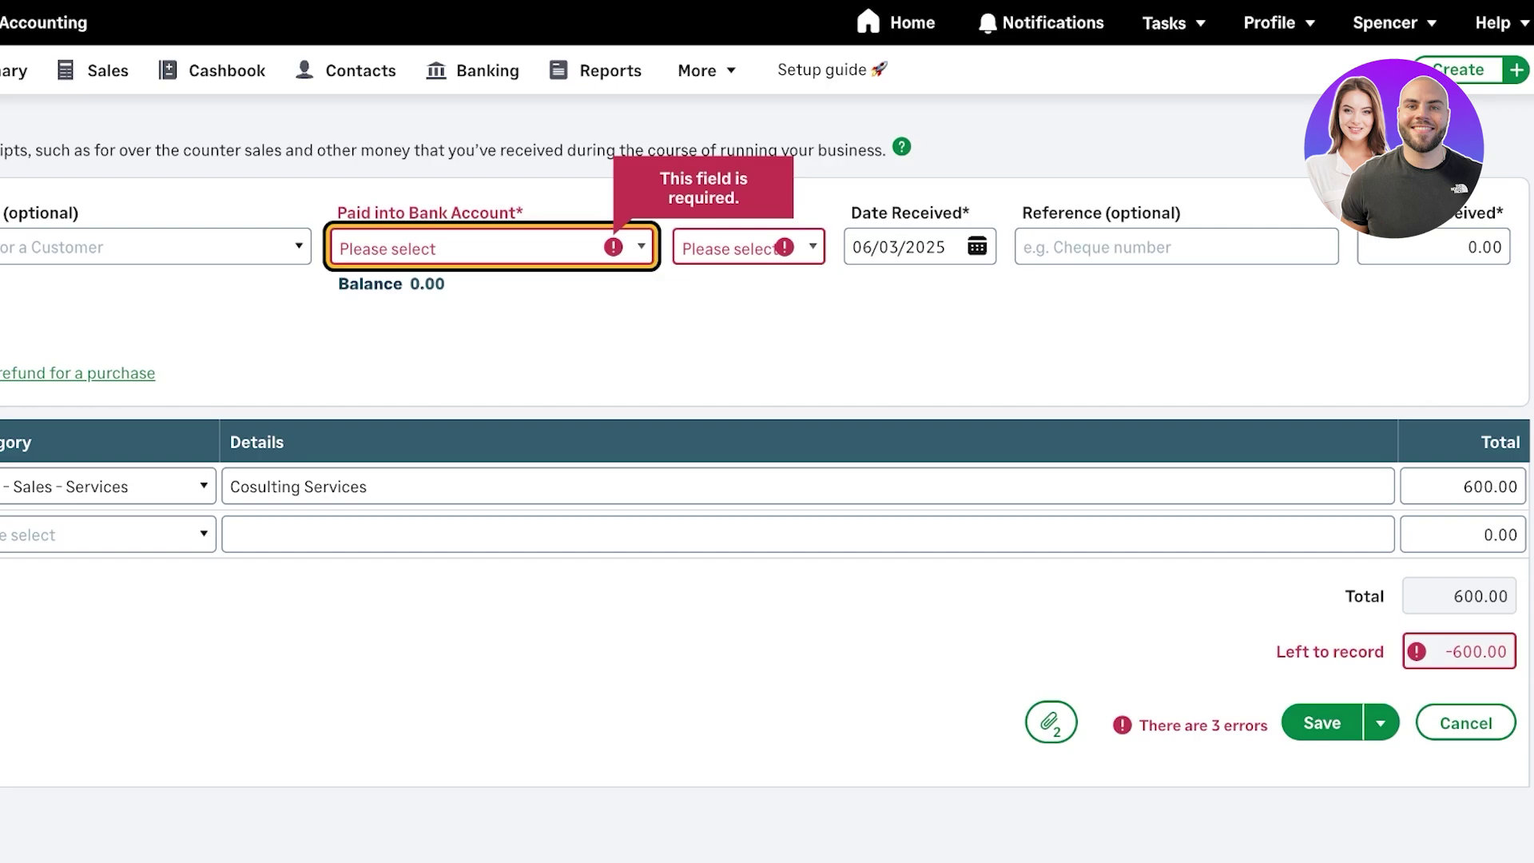
pyautogui.press('Down')
pyautogui.press('Tab')
pyautogui.press('Down')
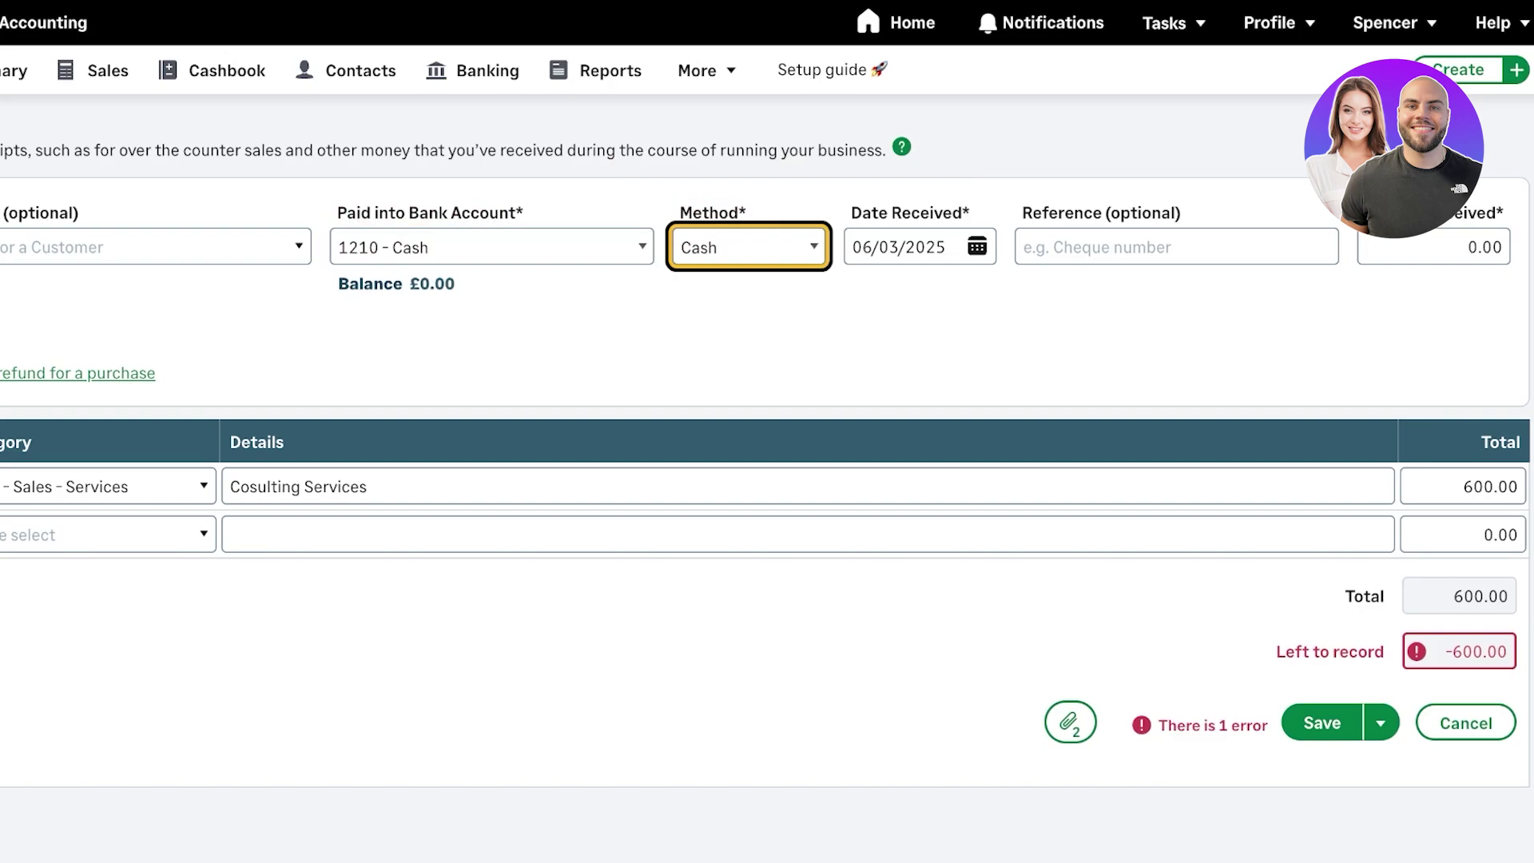
# - Enter 600 as the amount received and save the receipt
pyautogui.click(1322, 722)
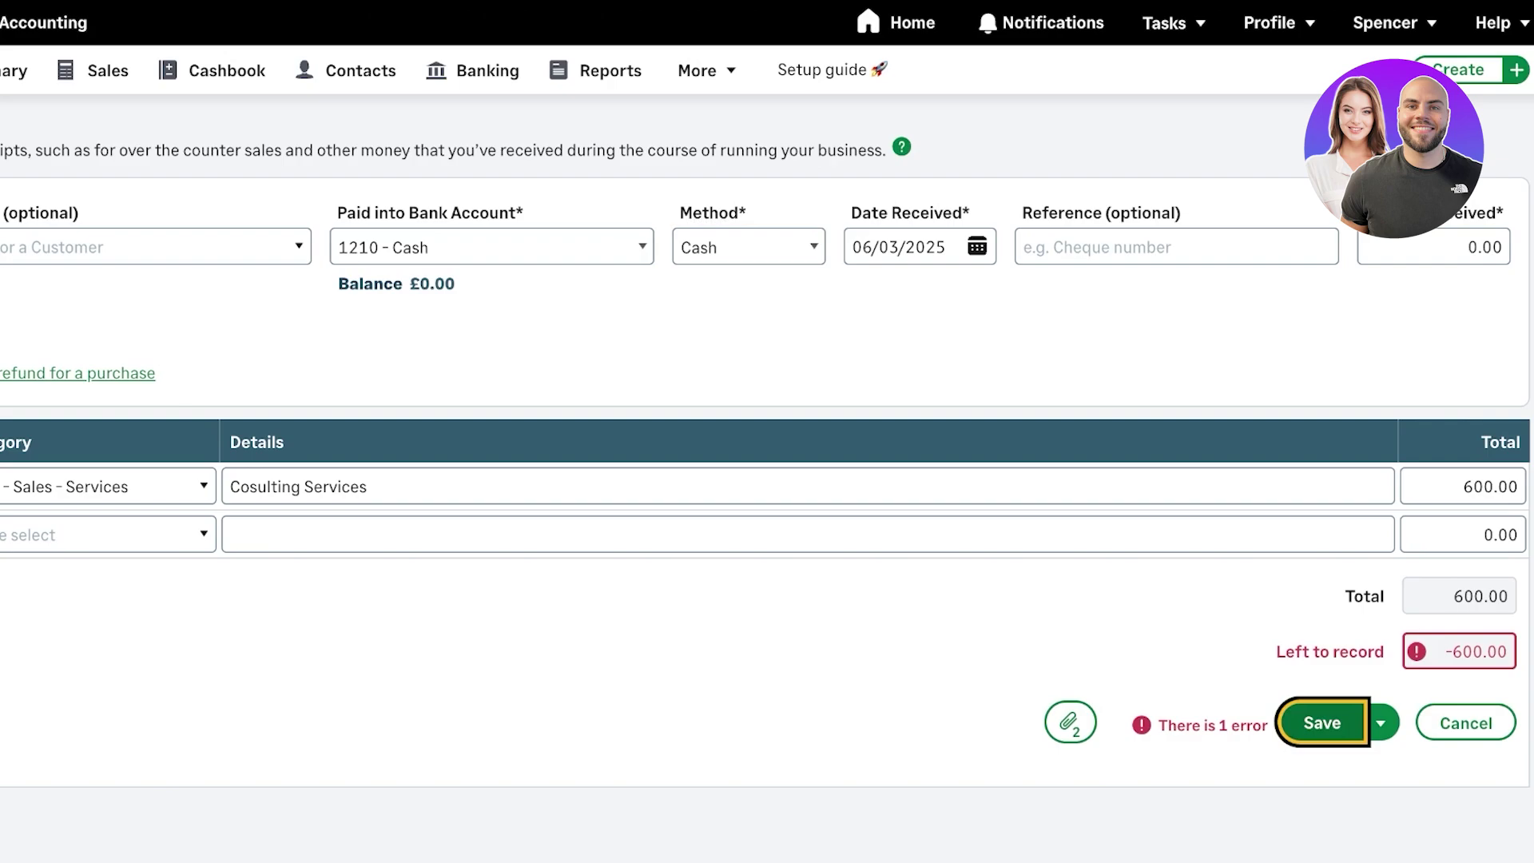
pyautogui.press('Return')
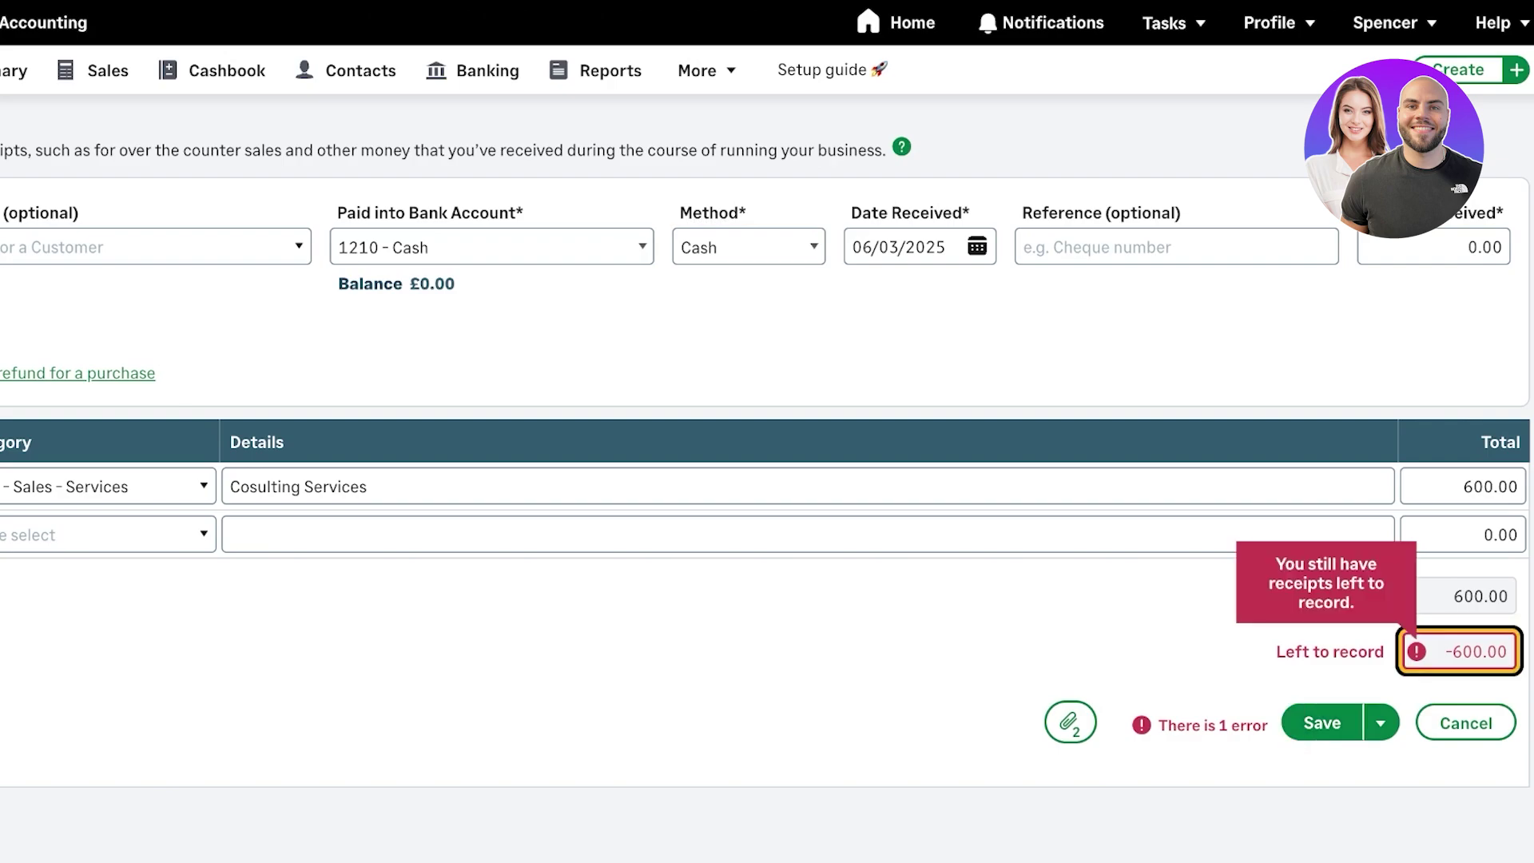
pyautogui.click(1434, 246)
pyautogui.write('6')
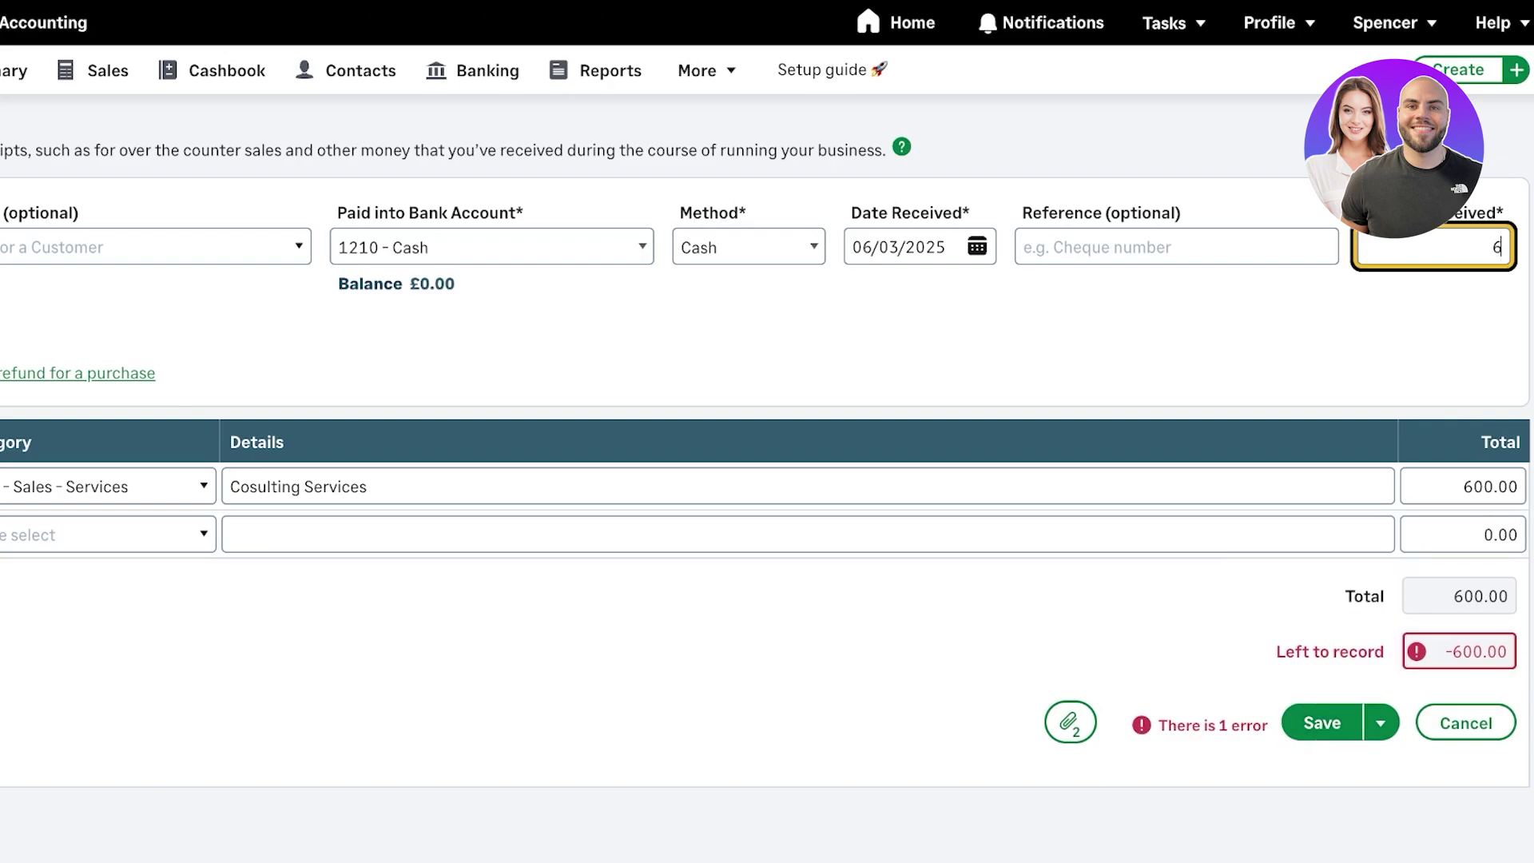
pyautogui.write('00')
pyautogui.click(1176, 247)
pyautogui.press('Return')
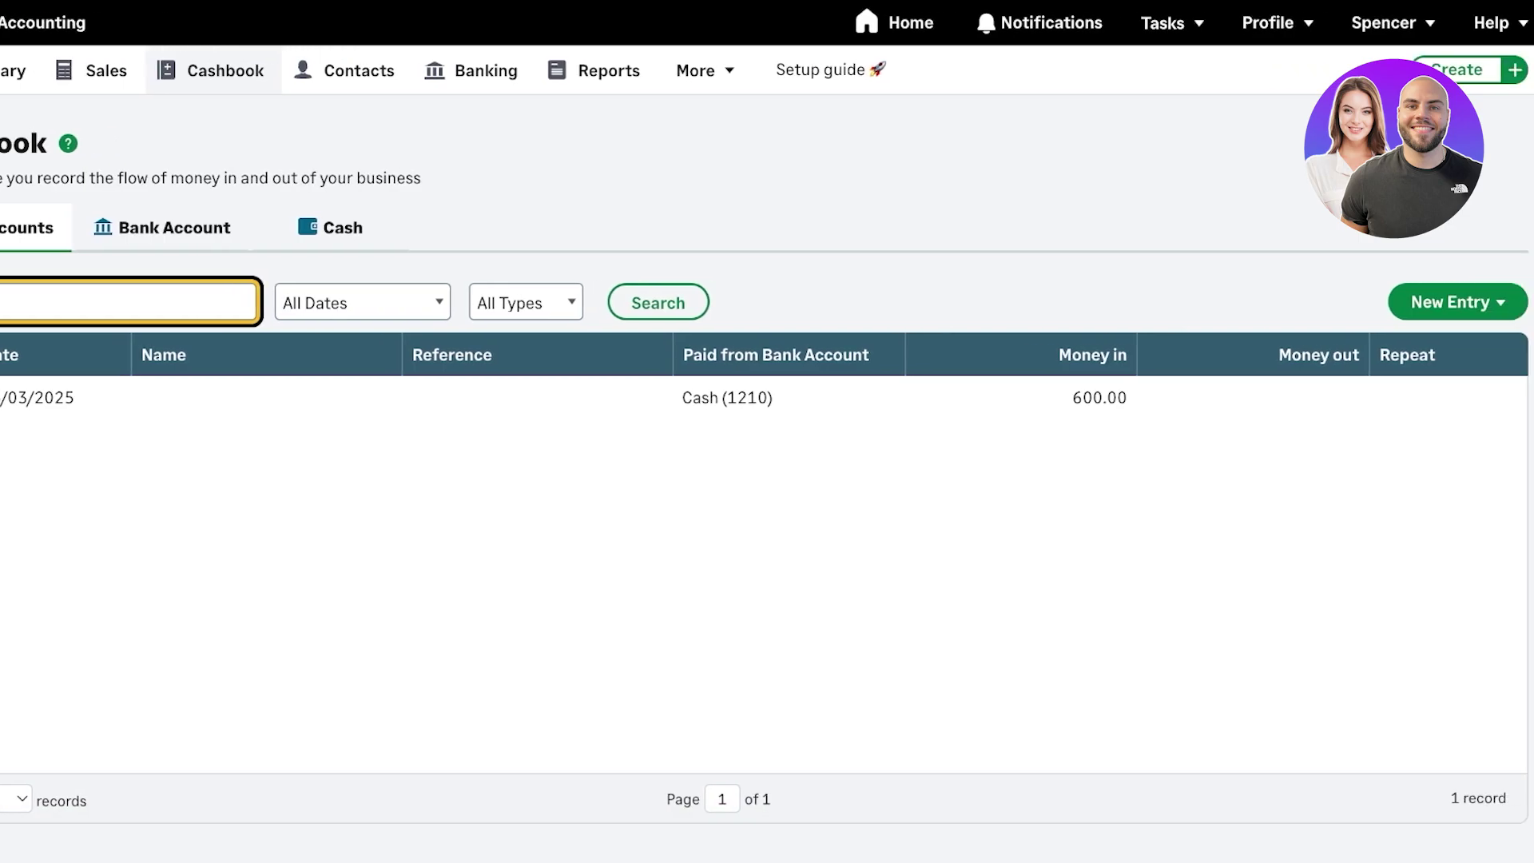
# - Filter the Cashbook to the Cash account, showing the single 600.00 receipt dated 06/03/2025
pyautogui.click(1457, 302)
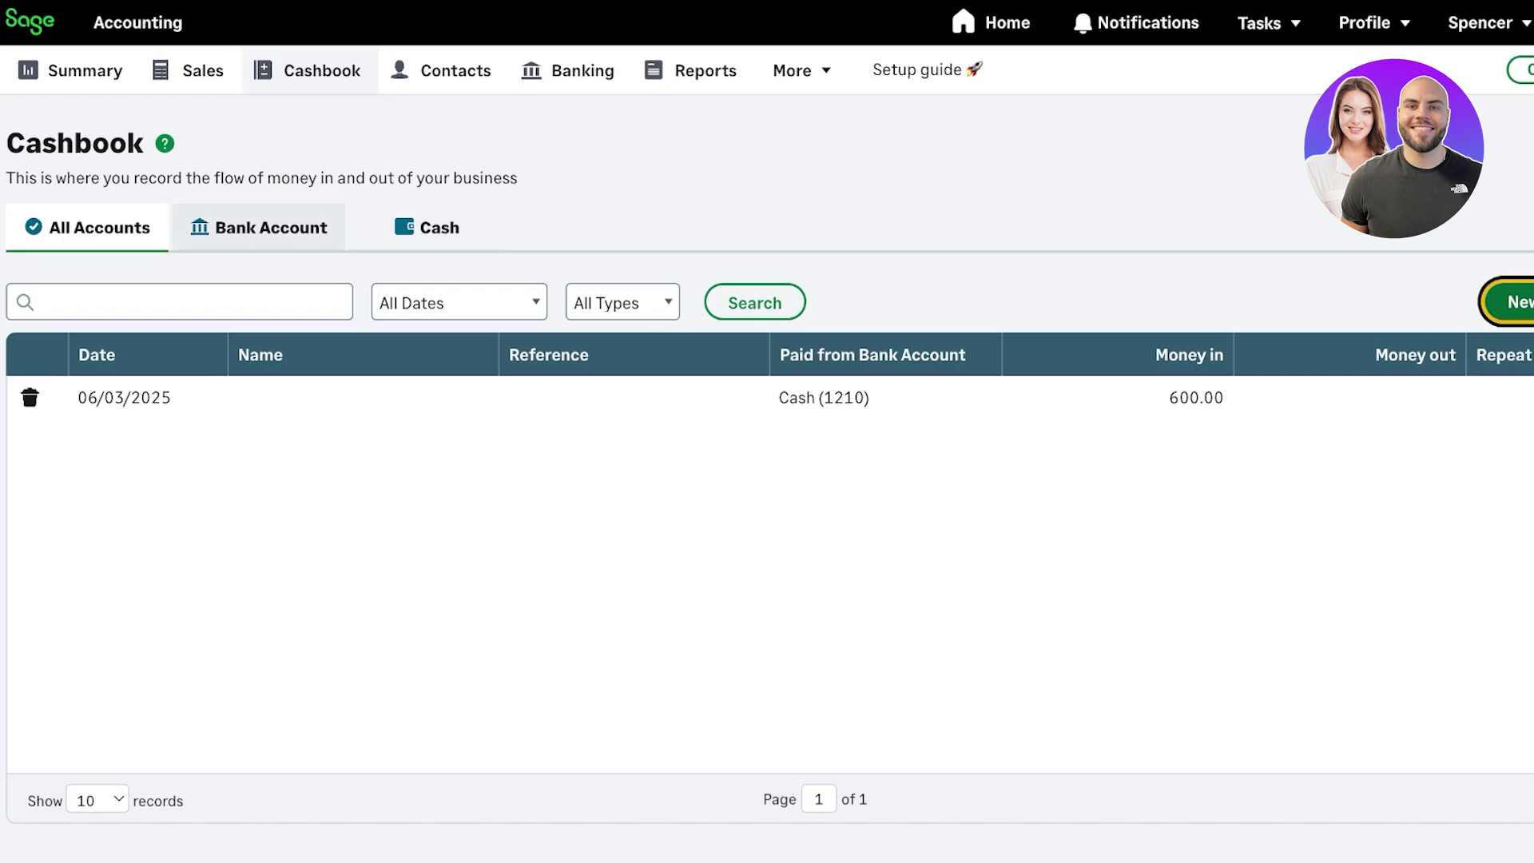
pyautogui.click(258, 228)
pyautogui.click(428, 227)
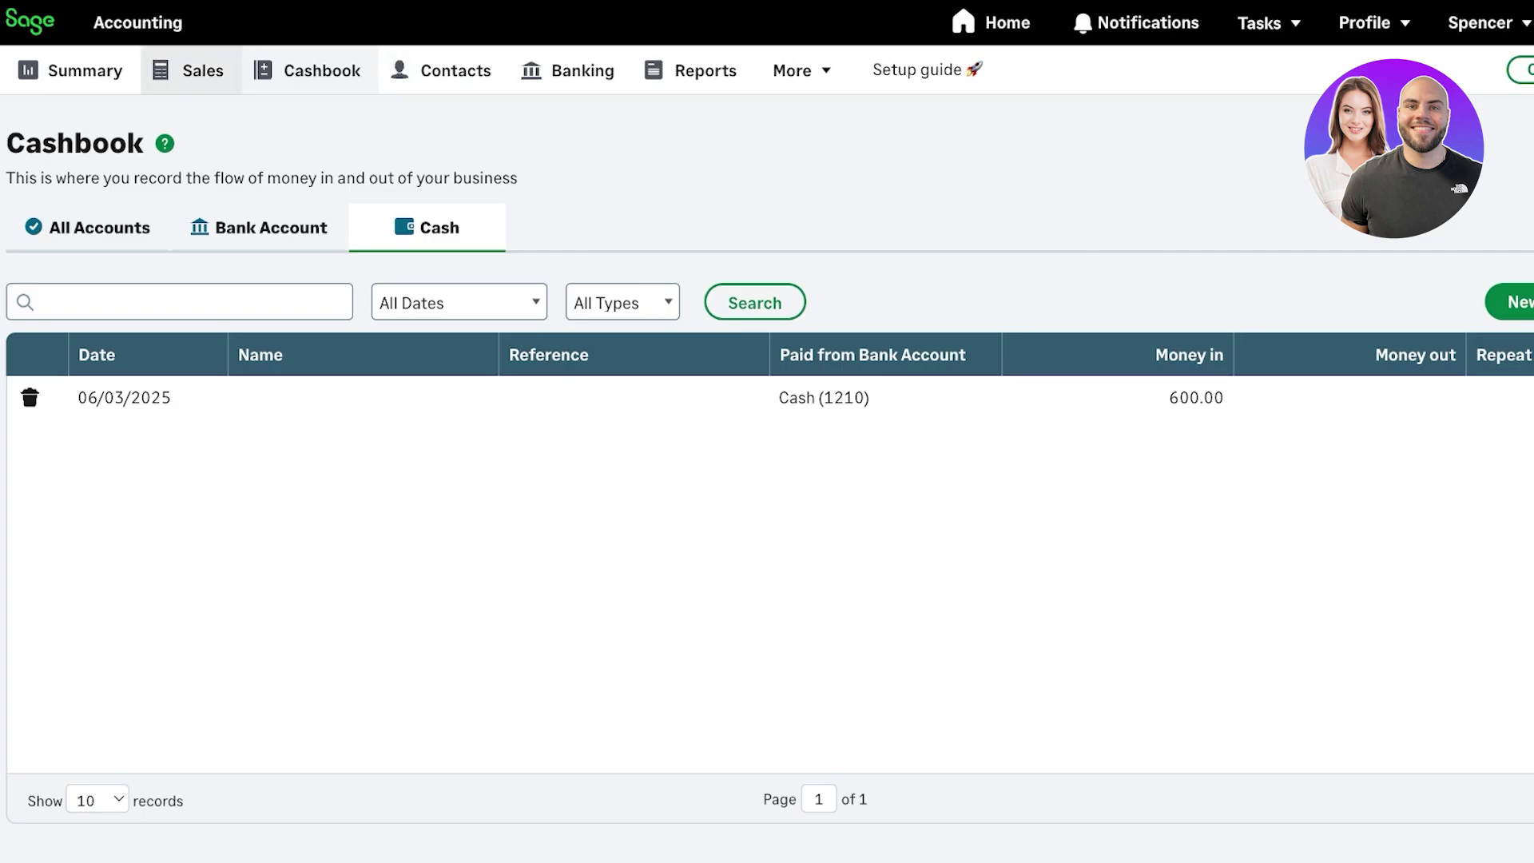
# - Start a new sales invoice for the existing customer and close the invoice address dialog
pyautogui.click(189, 71)
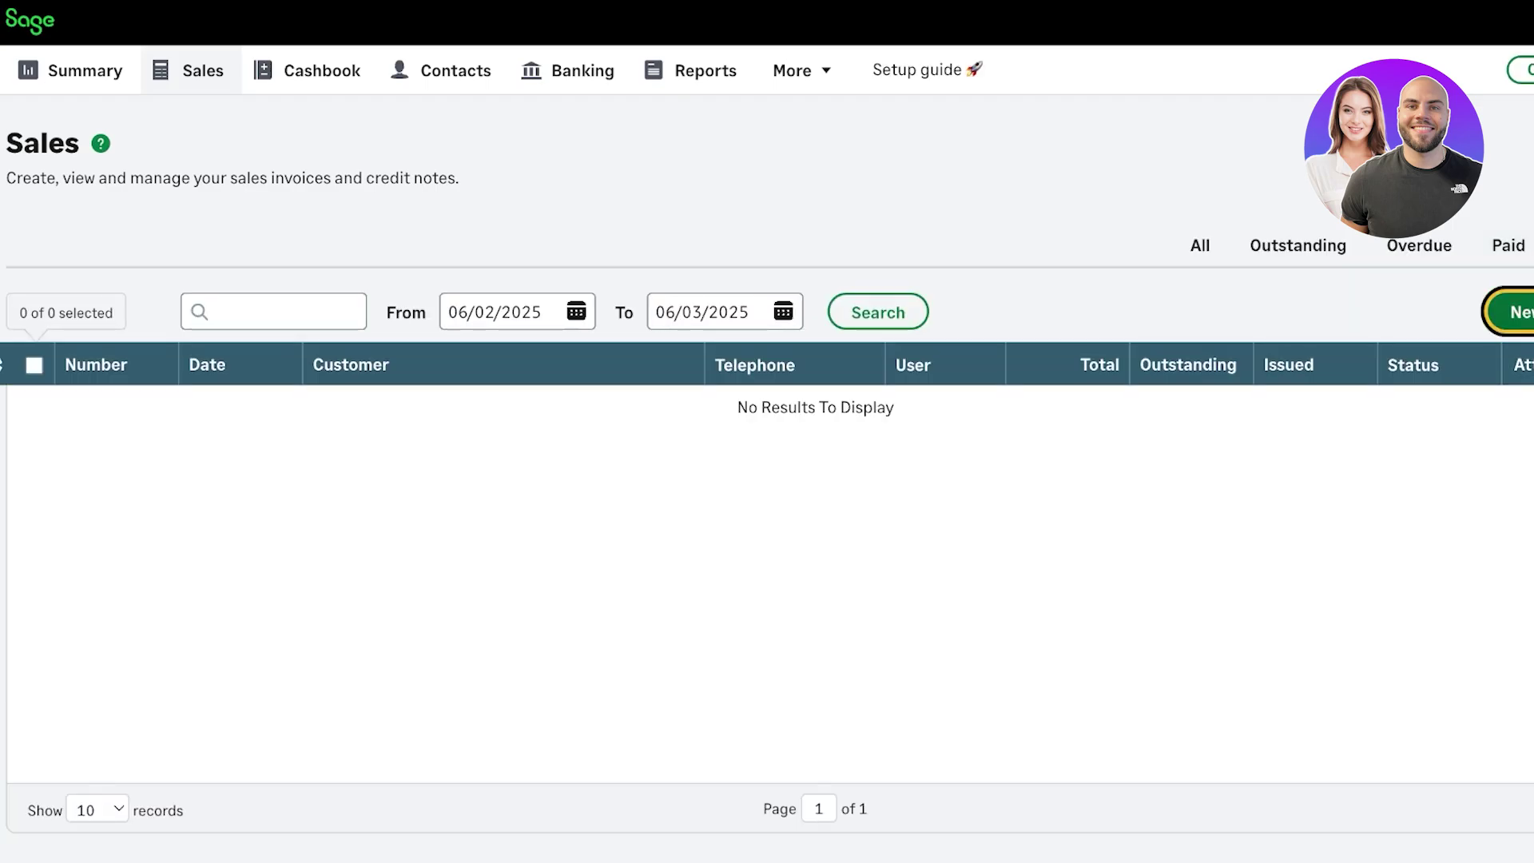
pyautogui.click(1512, 311)
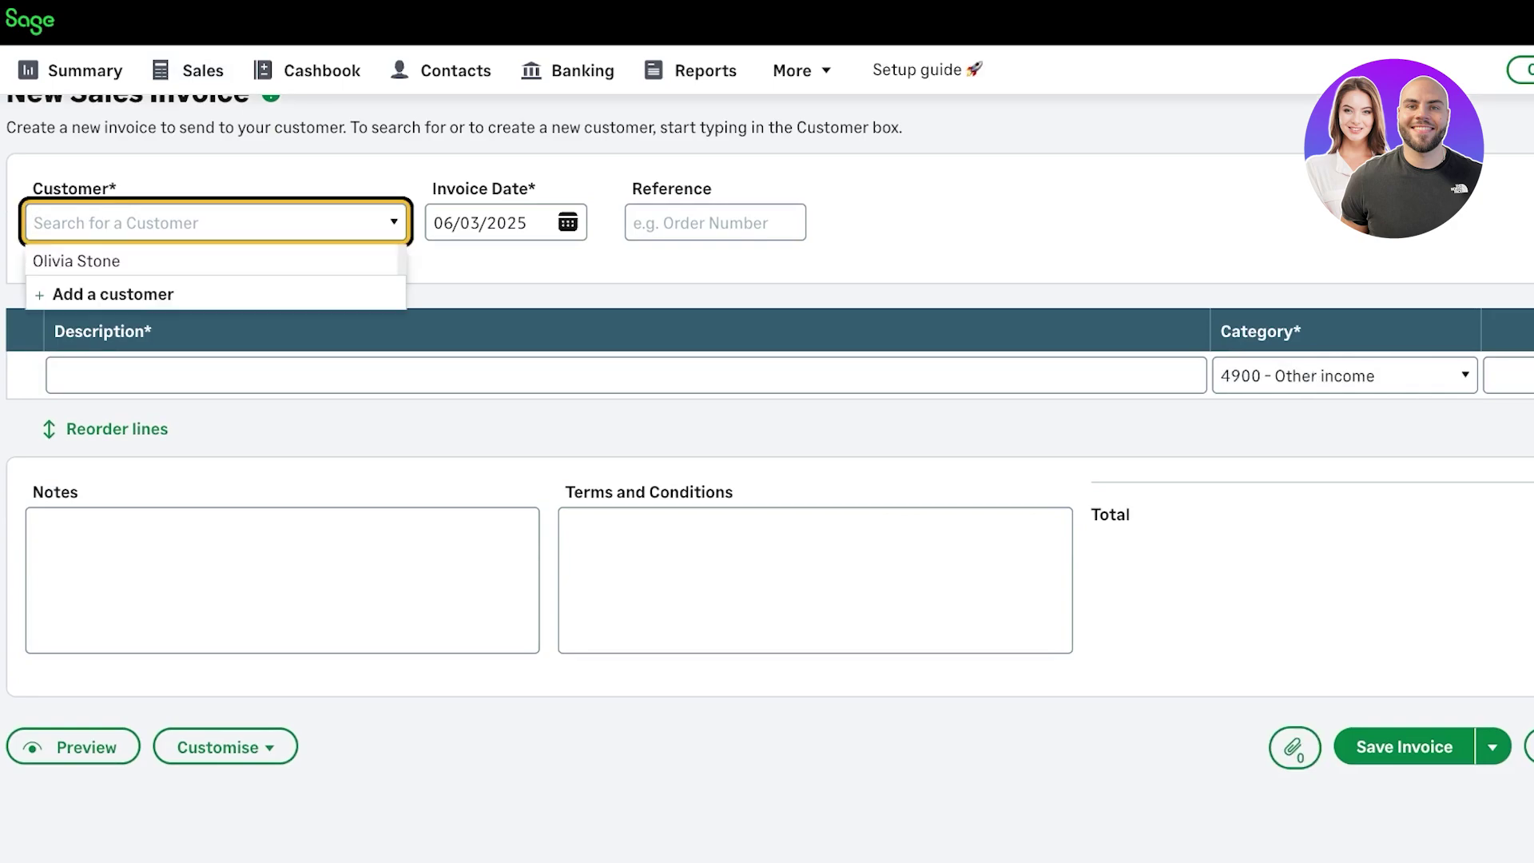
pyautogui.click(69, 256)
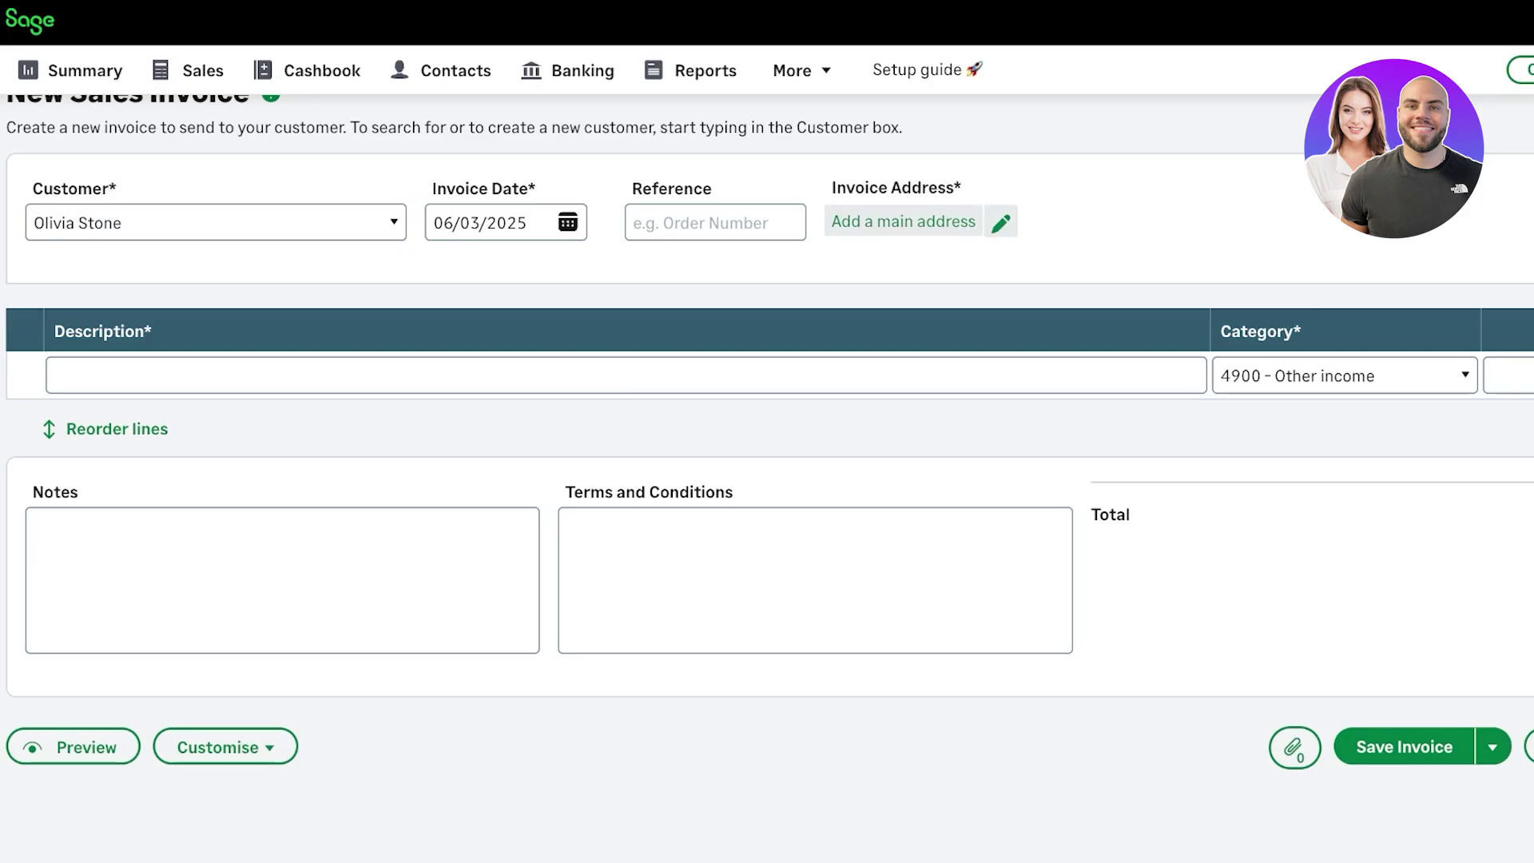
pyautogui.click(902, 221)
pyautogui.press('Tab')
pyautogui.press('Return')
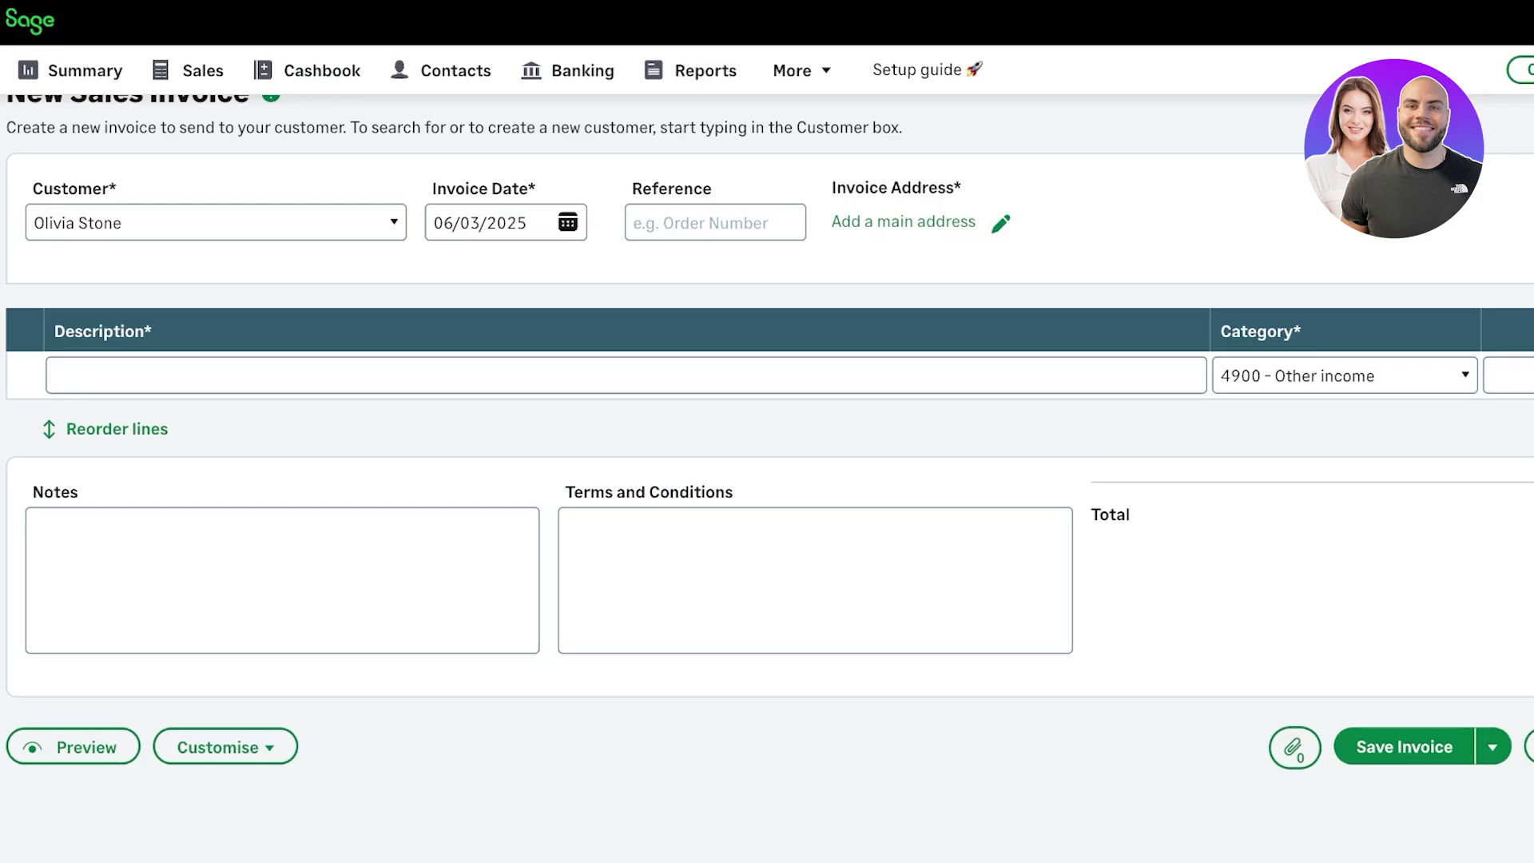
# - Set the invoice line category to 4000 - Sales - Products, then return to the Summary dashboard
pyautogui.press('Tab')
pyautogui.press('Tab')
pyautogui.hotkey('alt', 'Down')
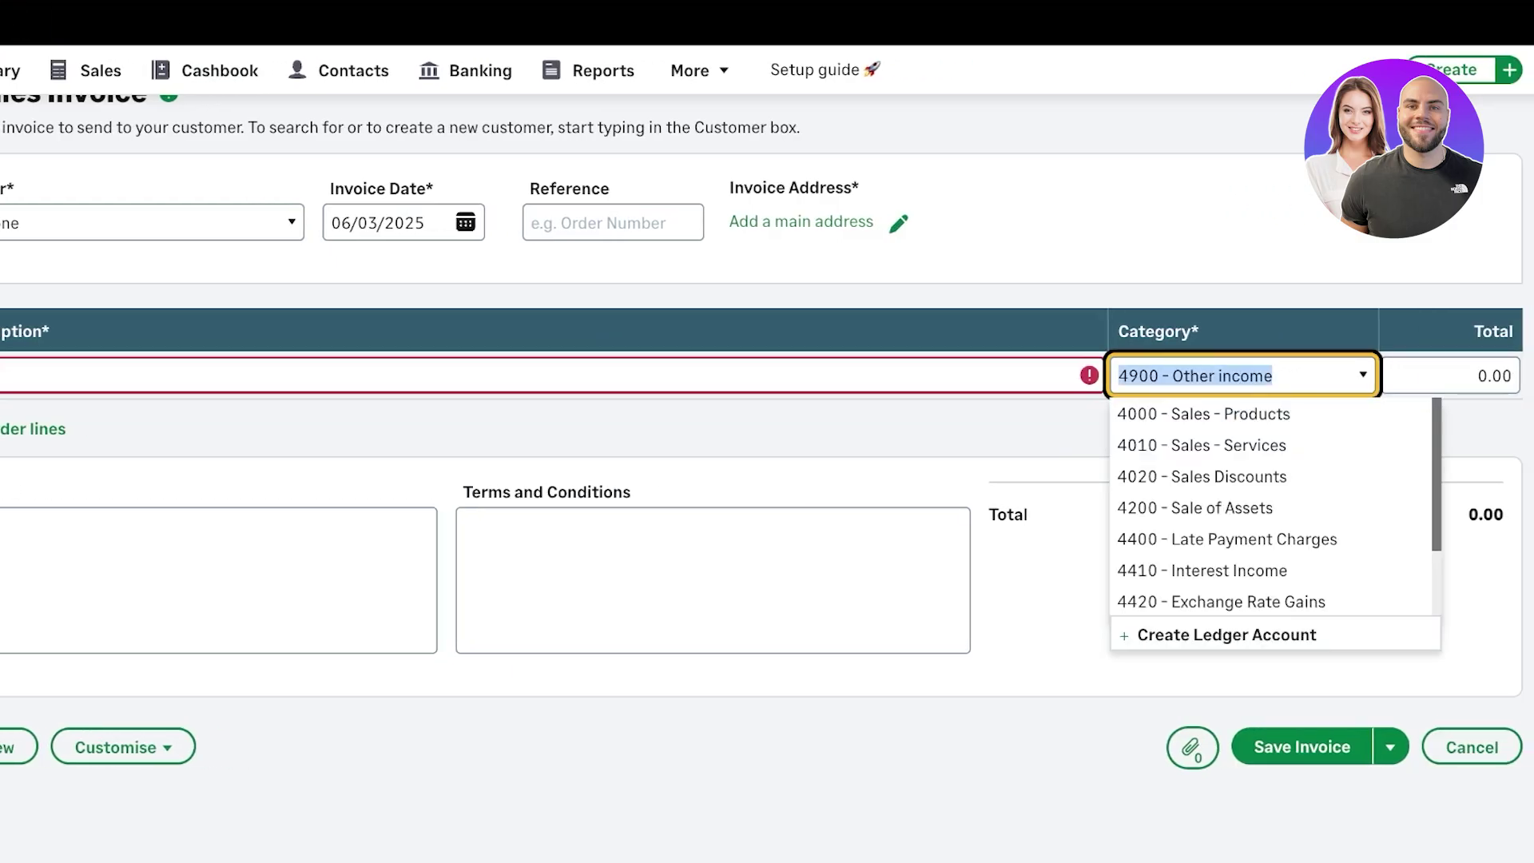
pyautogui.scroll(1, 763, 439)
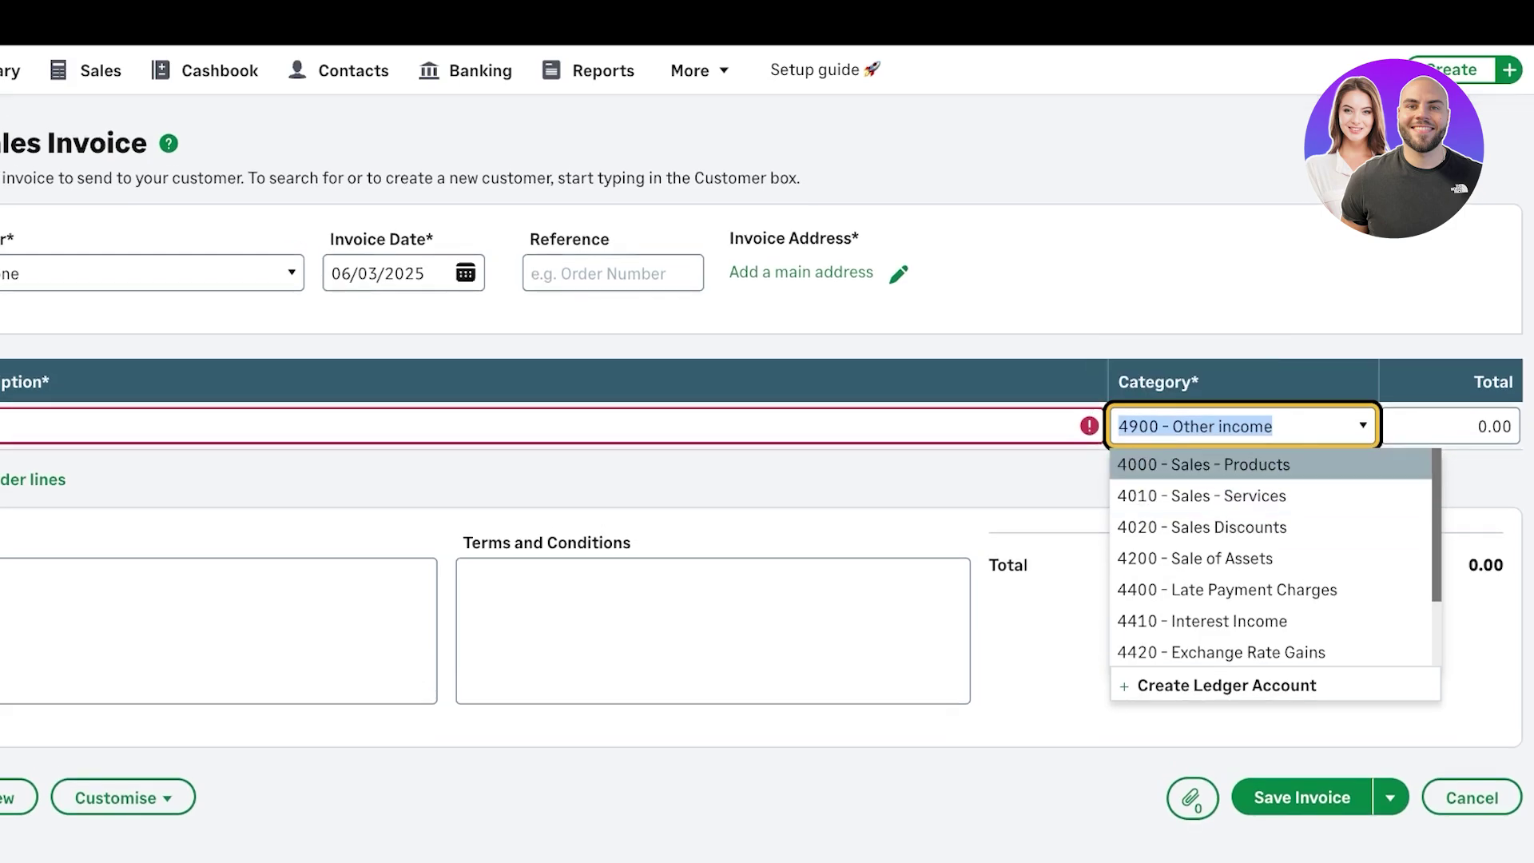
pyautogui.press('Return')
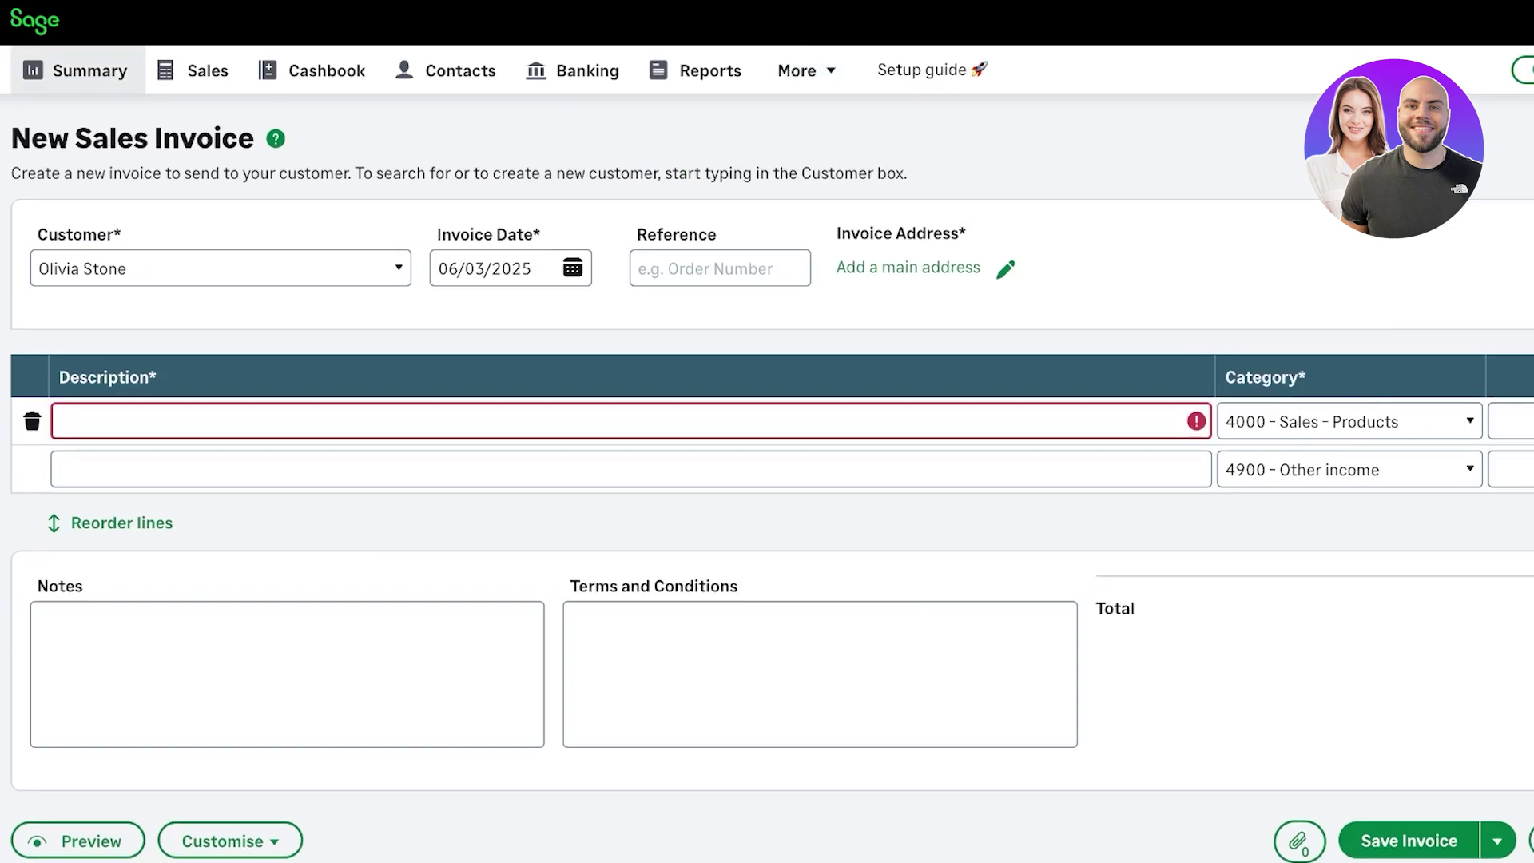
pyautogui.click(77, 70)
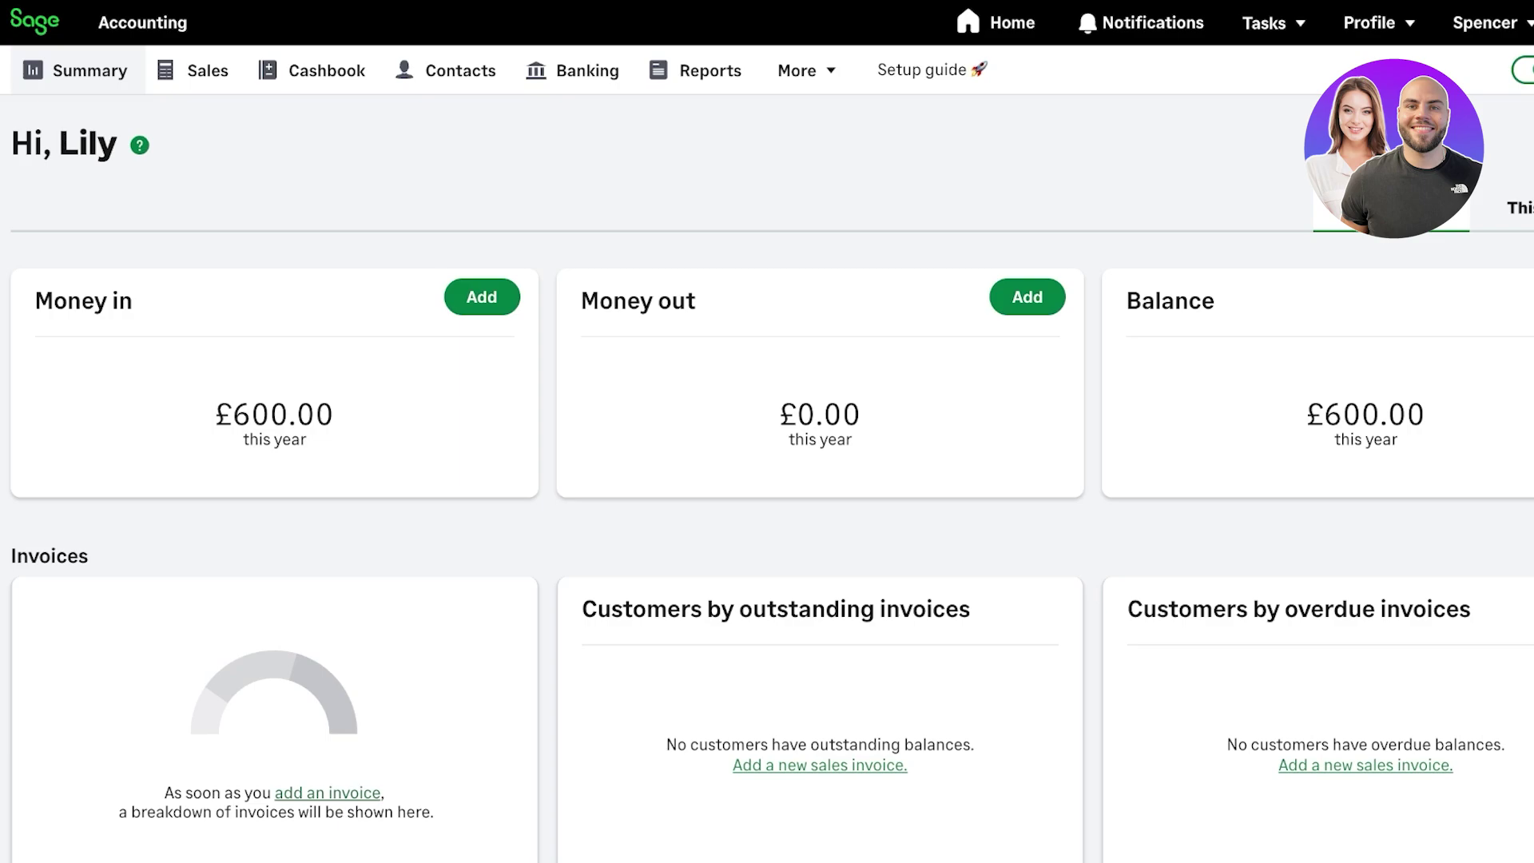
# - View the empty Tasks list, then return to the Sage account home page
pyautogui.press('Return')
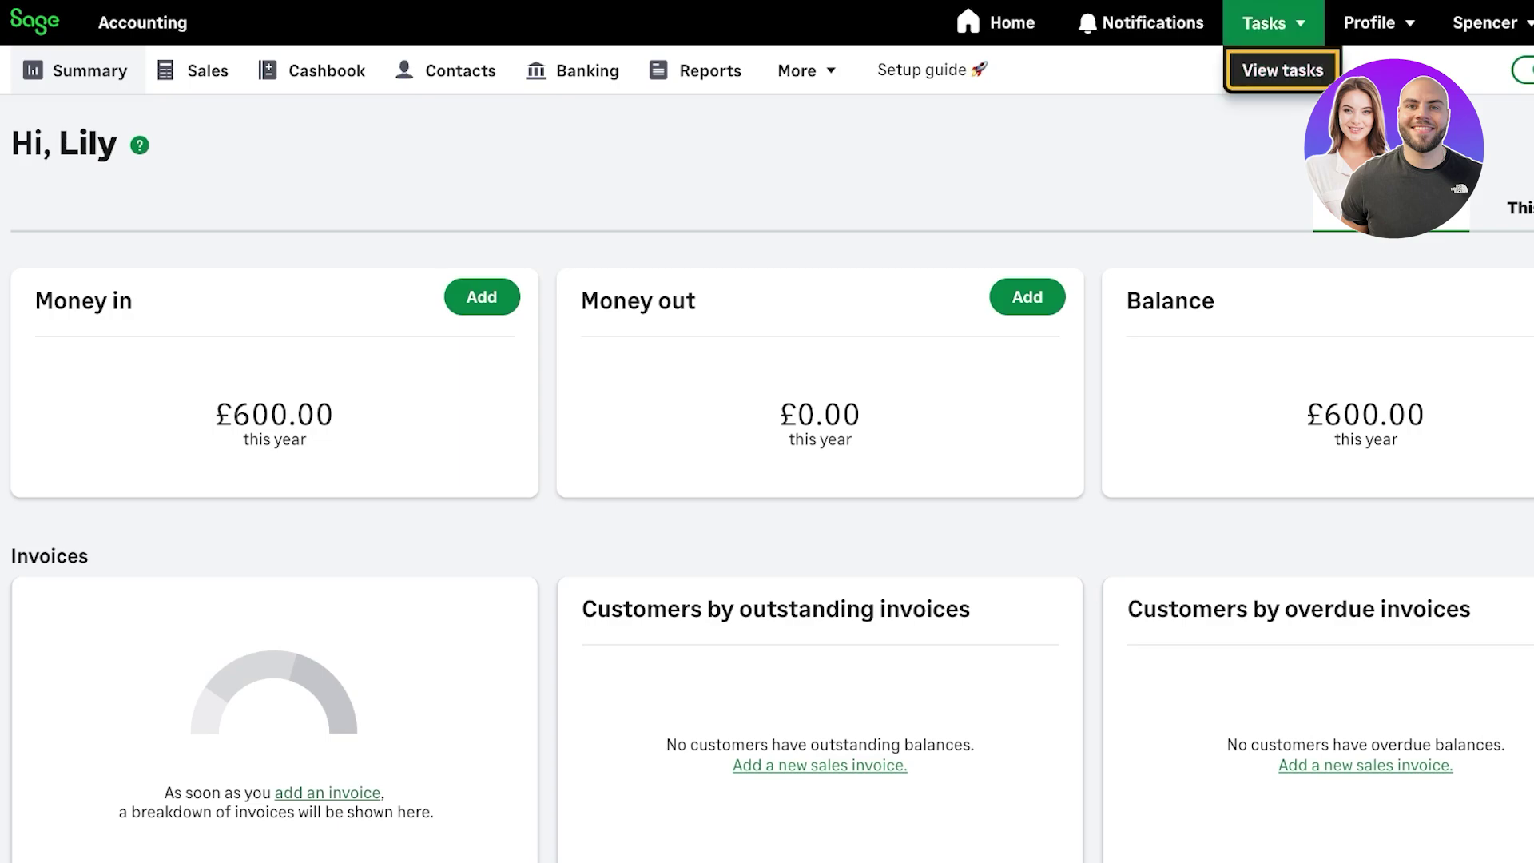
pyautogui.press('Return')
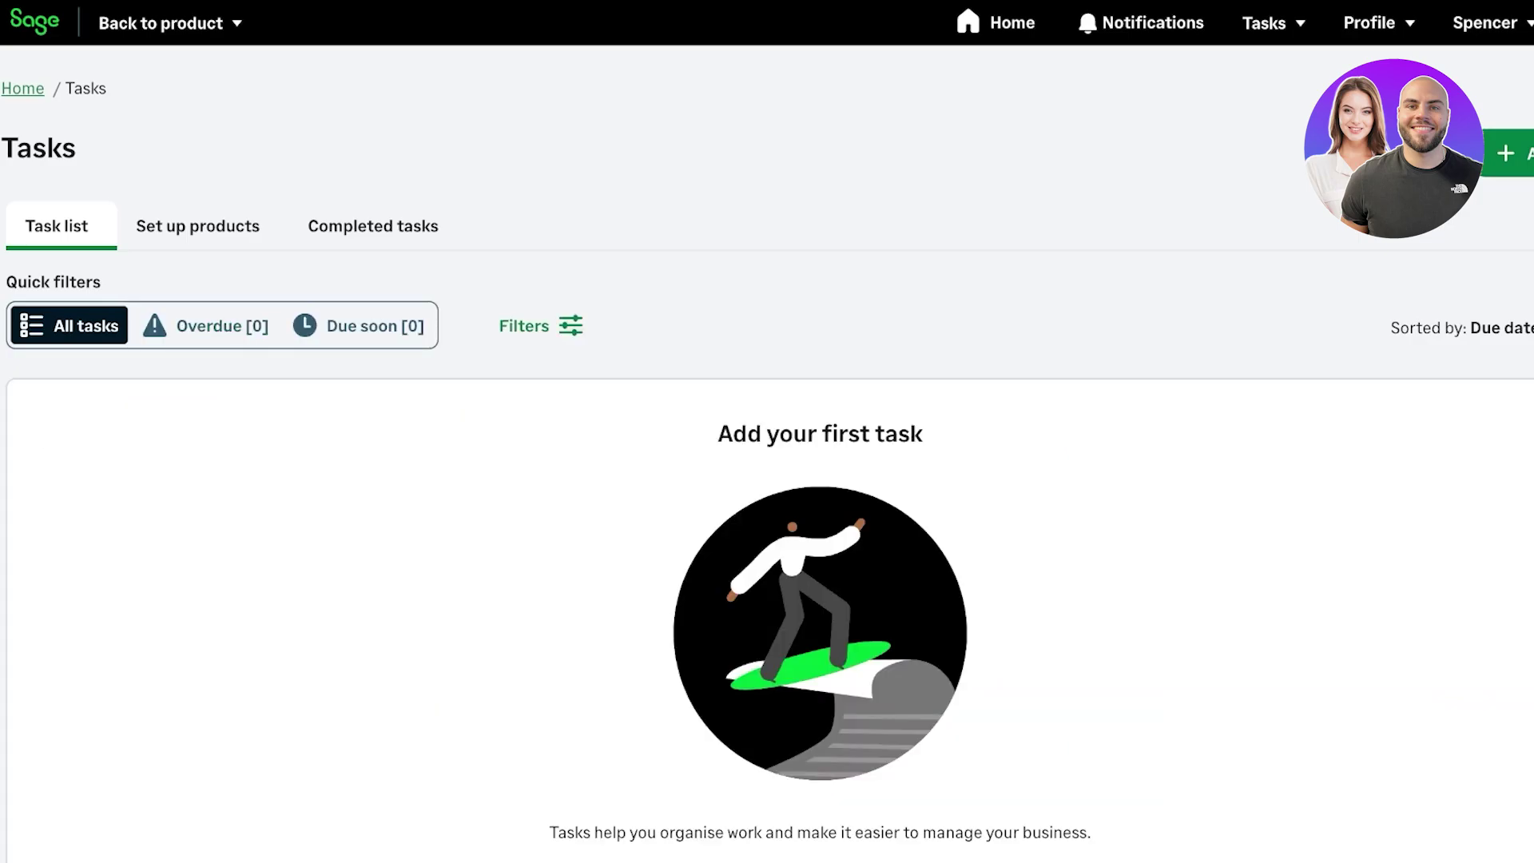
pyautogui.scroll(-2, 820, 479)
pyautogui.moveTo(1369, 23)
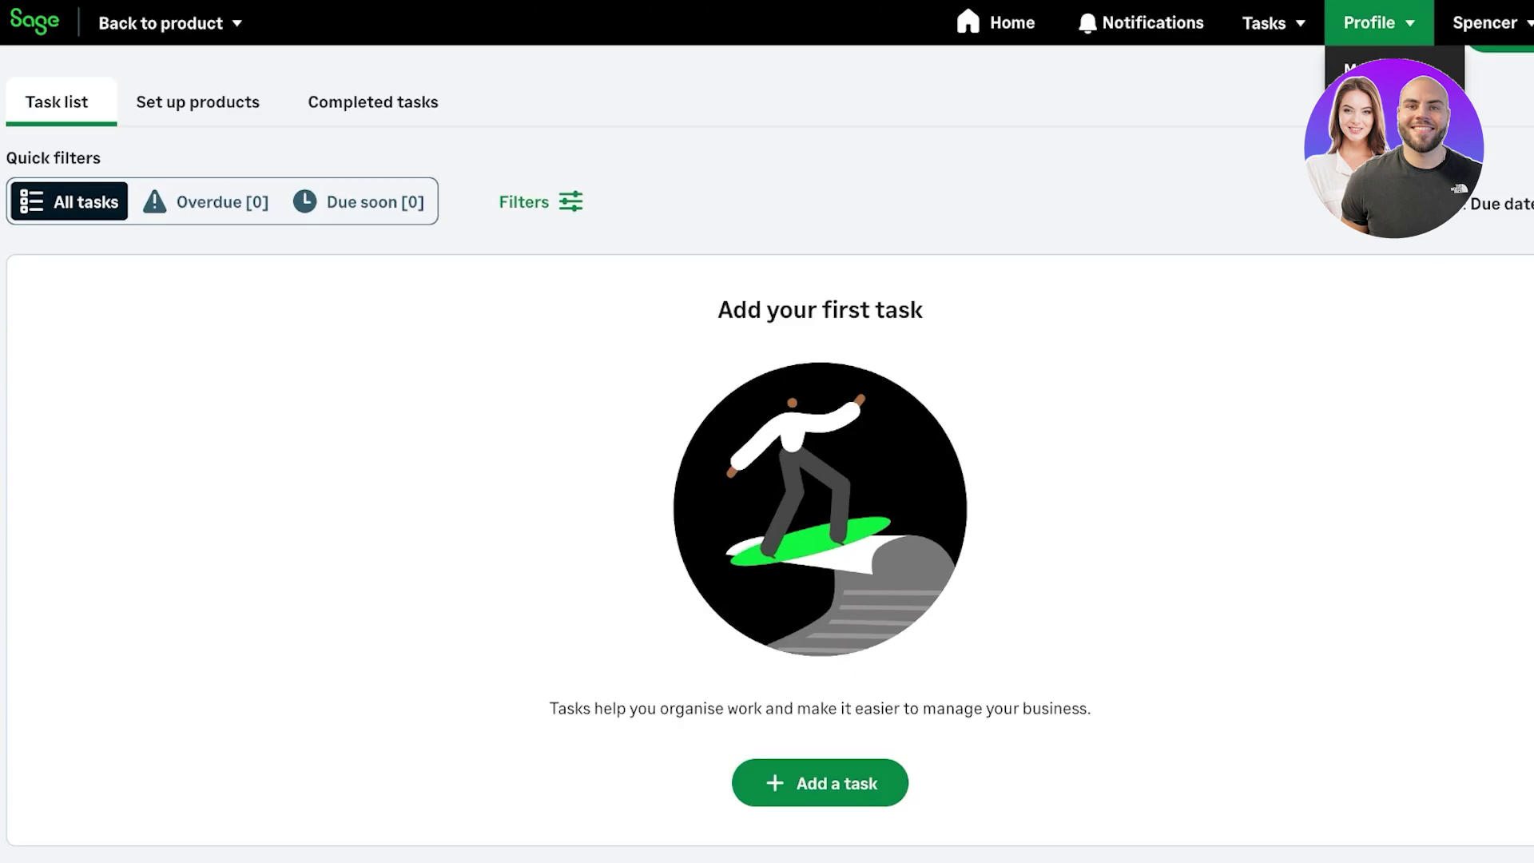
pyautogui.click(996, 23)
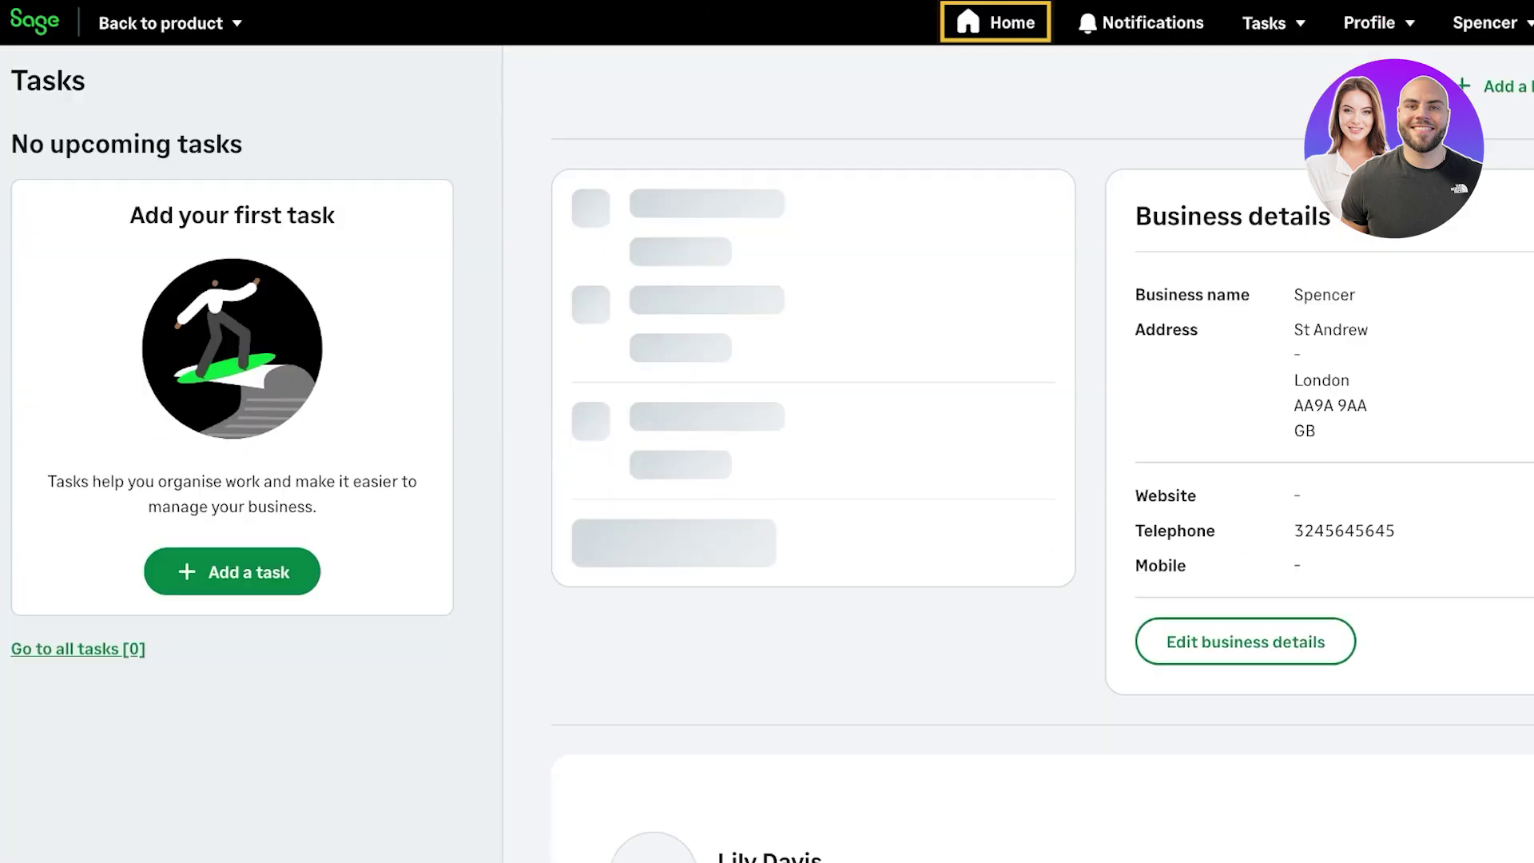